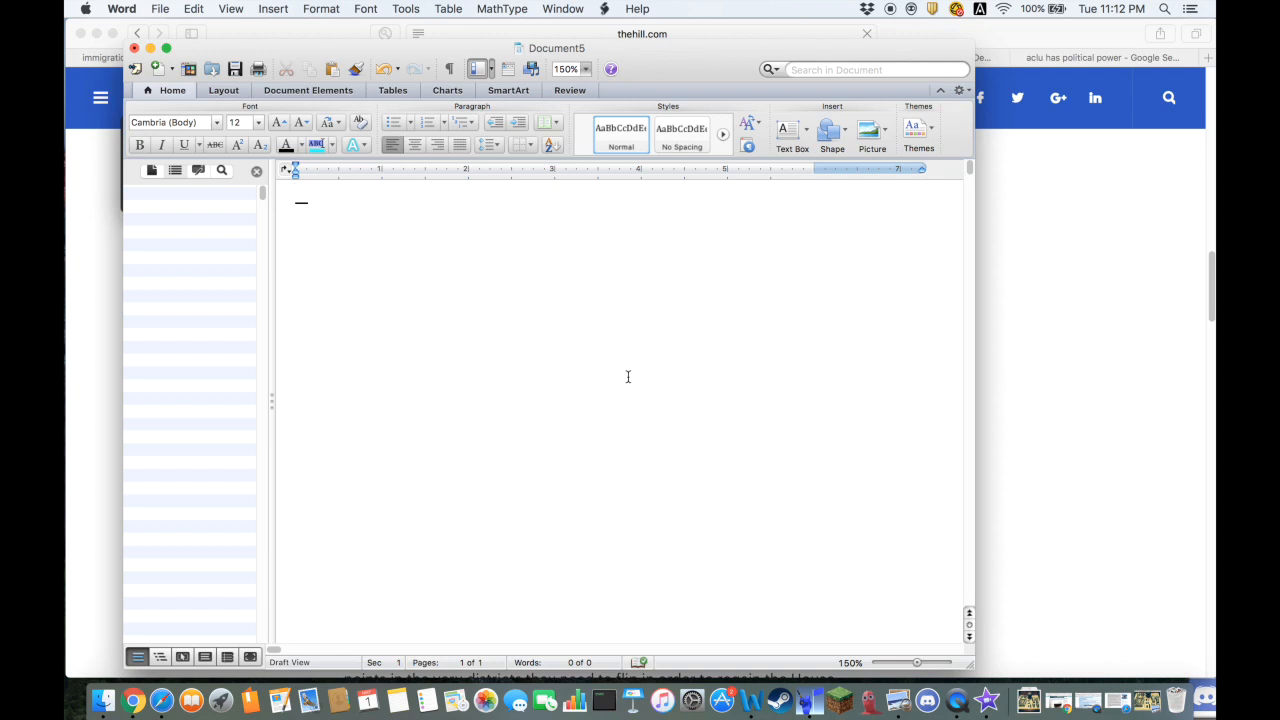
Switch to Safari and look over the source article on The Hill, including its headline and byline.
drag(971, 669, 974, 694)
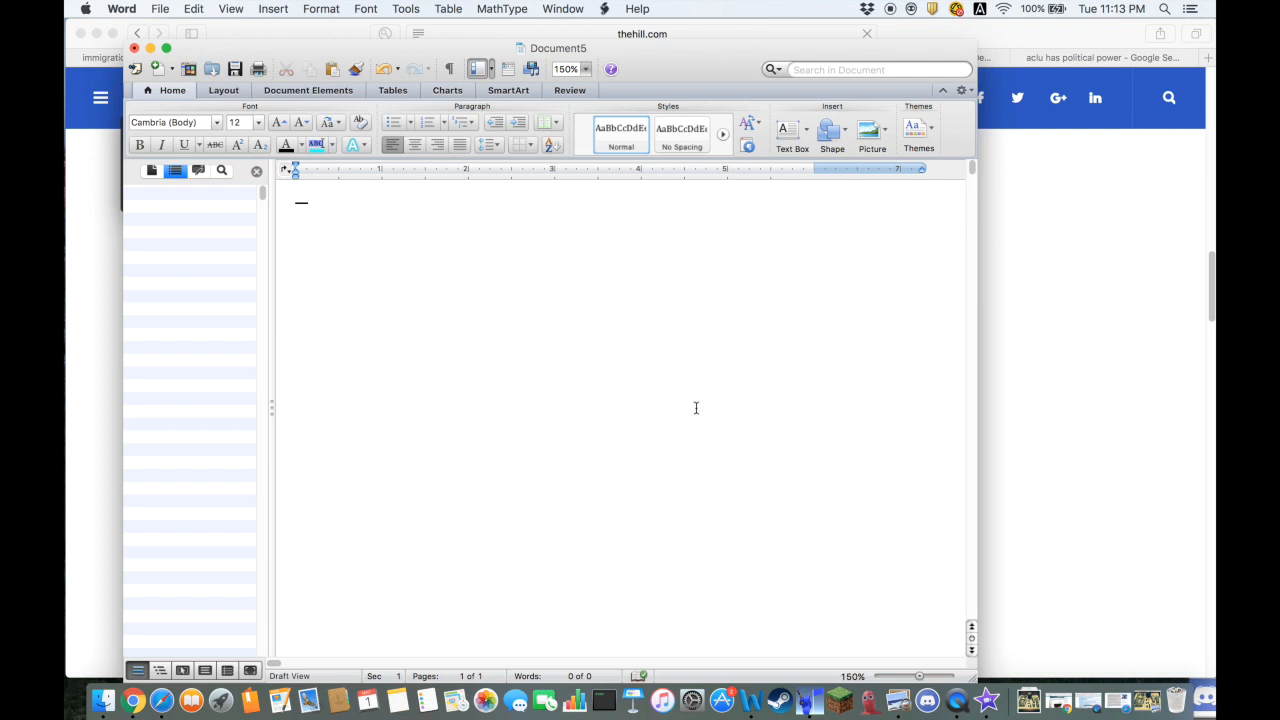
click(1001, 289)
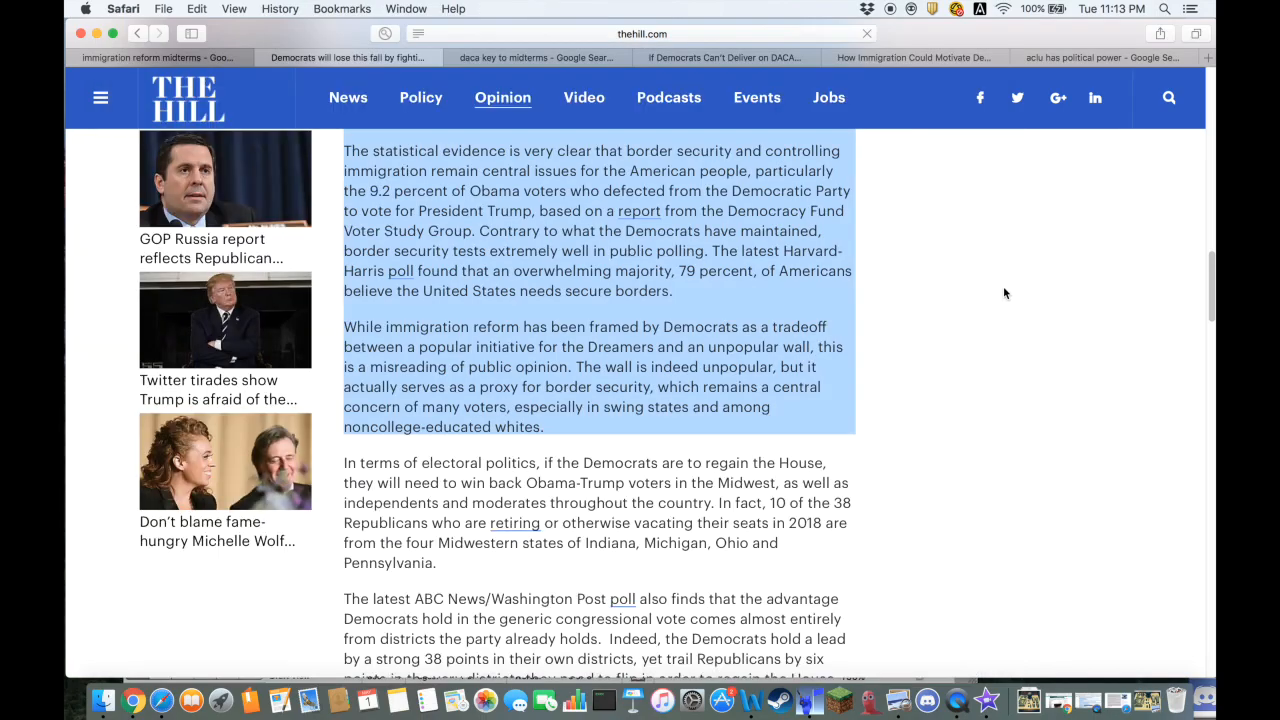
scroll(834, 287, up, 10)
scroll(834, 287, up, 15)
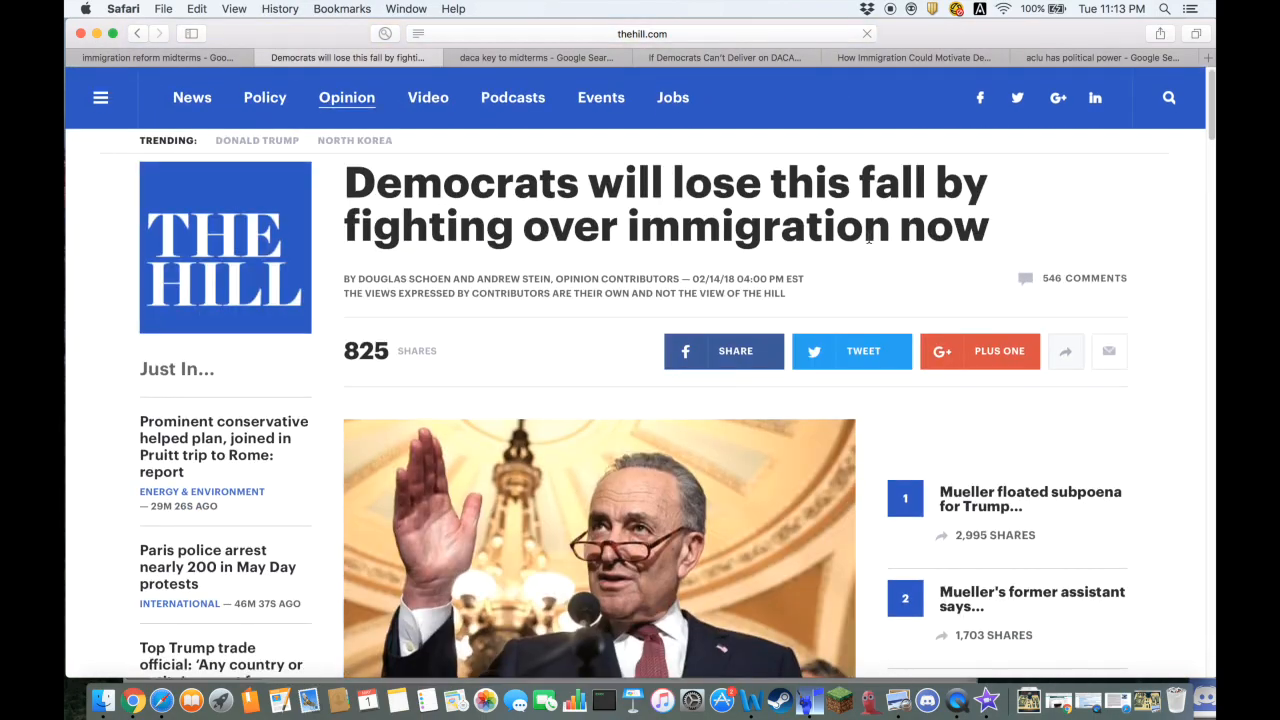
scroll(722, 255, down, 5)
scroll(722, 257, up, 5)
Switch to Word and paste the copied article paragraphs into the blank document.
click(752, 700)
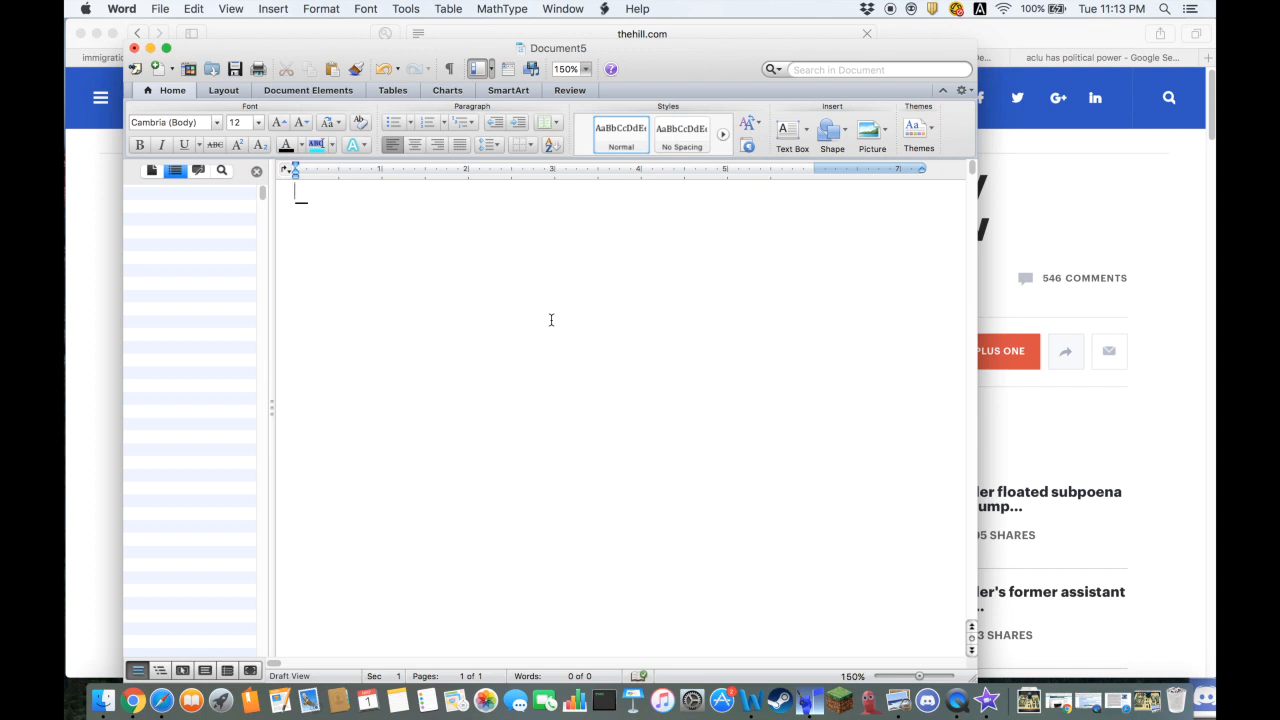
key(super+v)
scroll(448, 270, up, 10)
scroll(448, 270, up, 5)
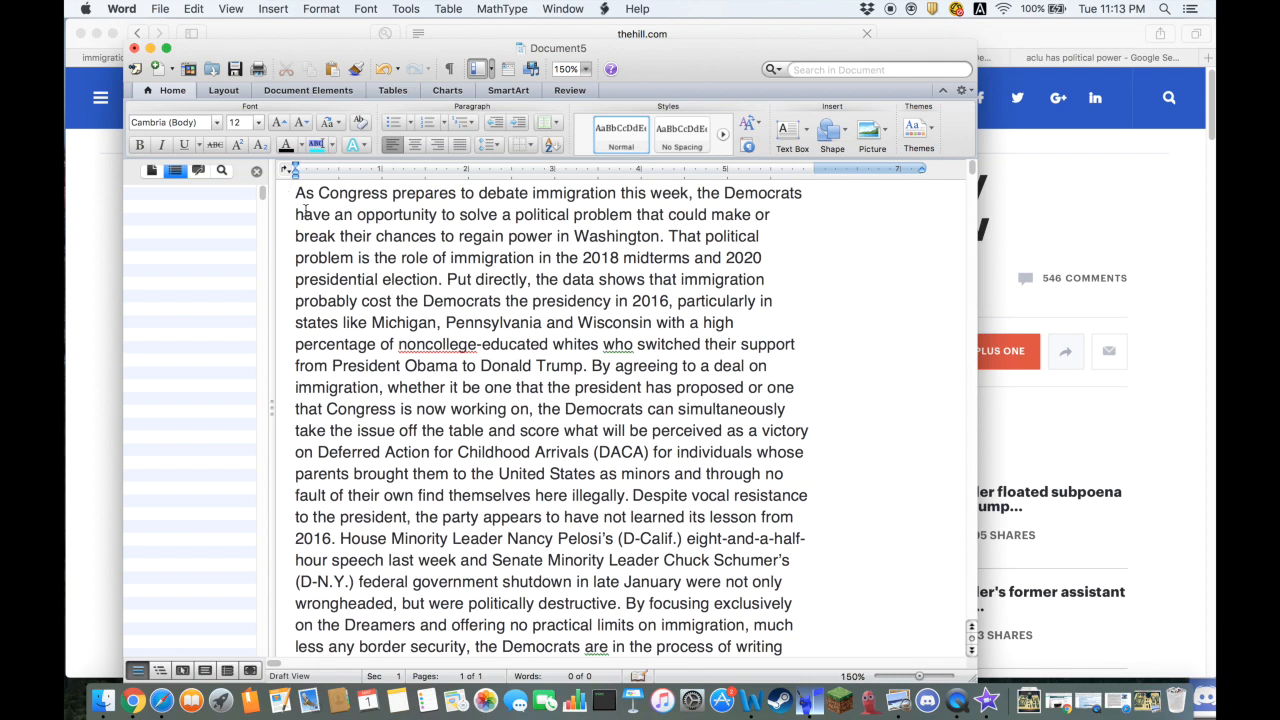
drag(296, 192, 322, 238)
click(480, 322)
Break the text after "the 9.2 percent of Obama voters" with five line breaks.
scroll(480, 322, down, 10)
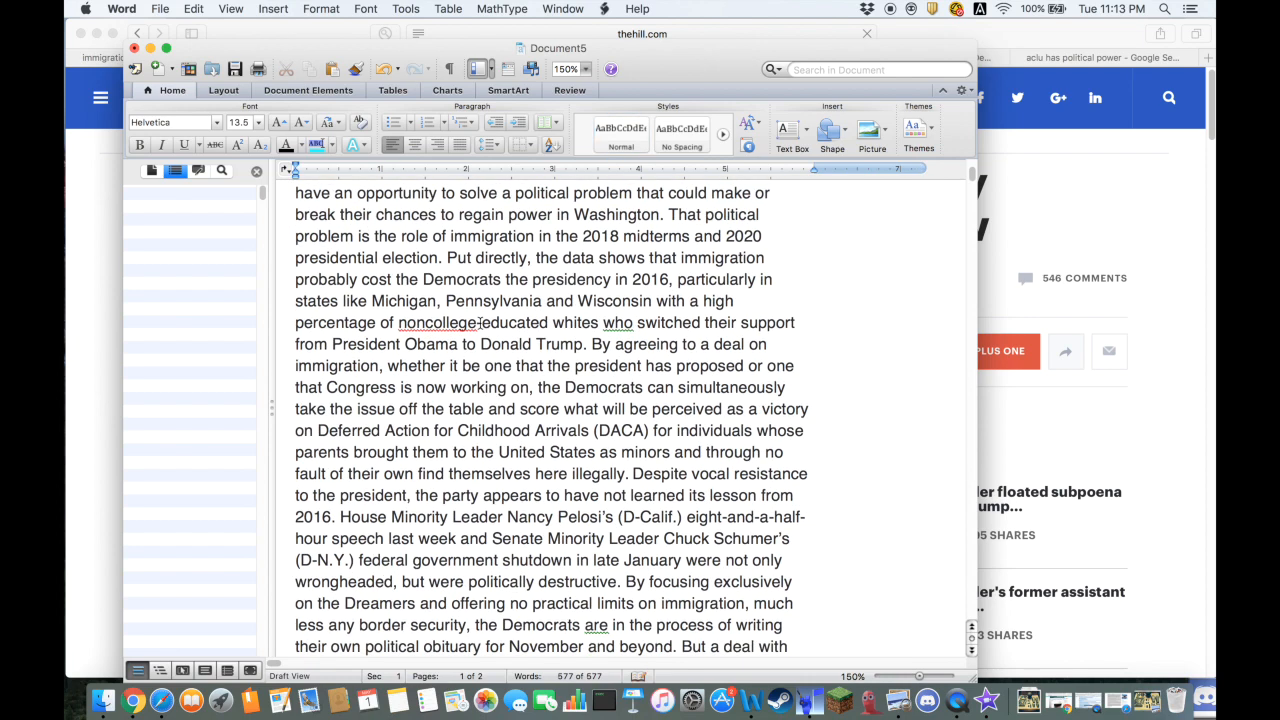
scroll(480, 322, down, 10)
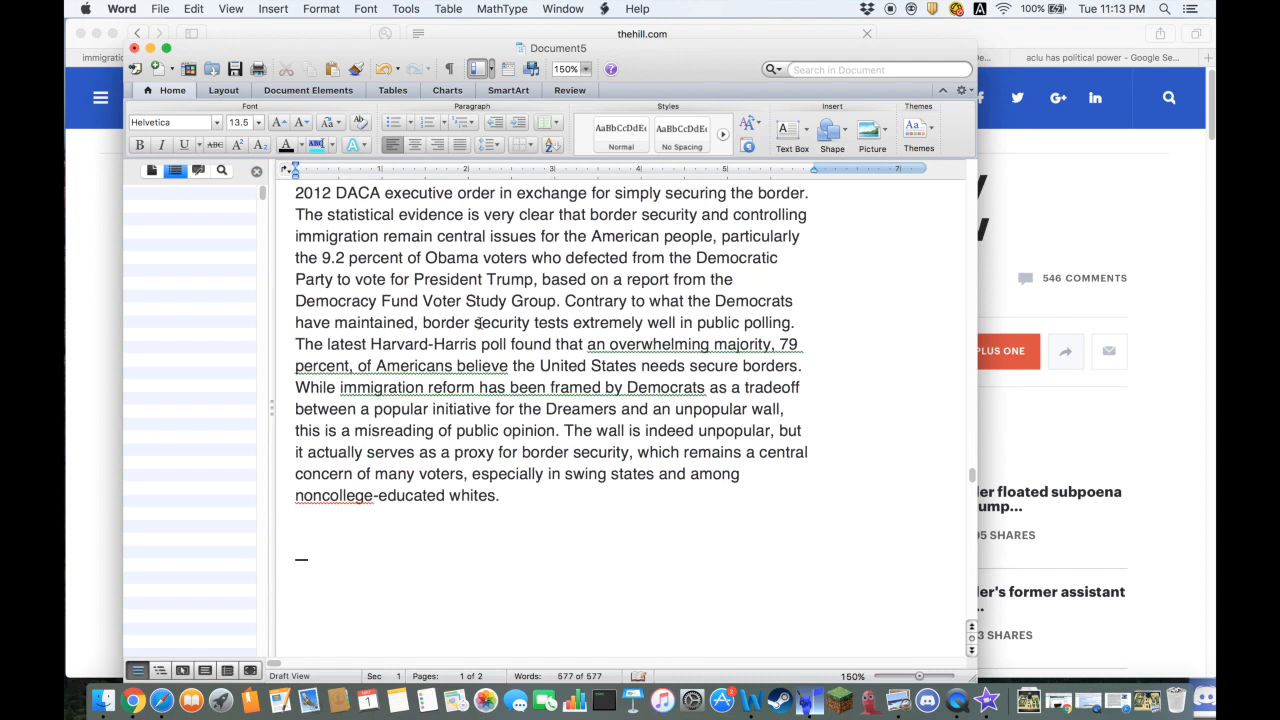
scroll(480, 322, up, 9)
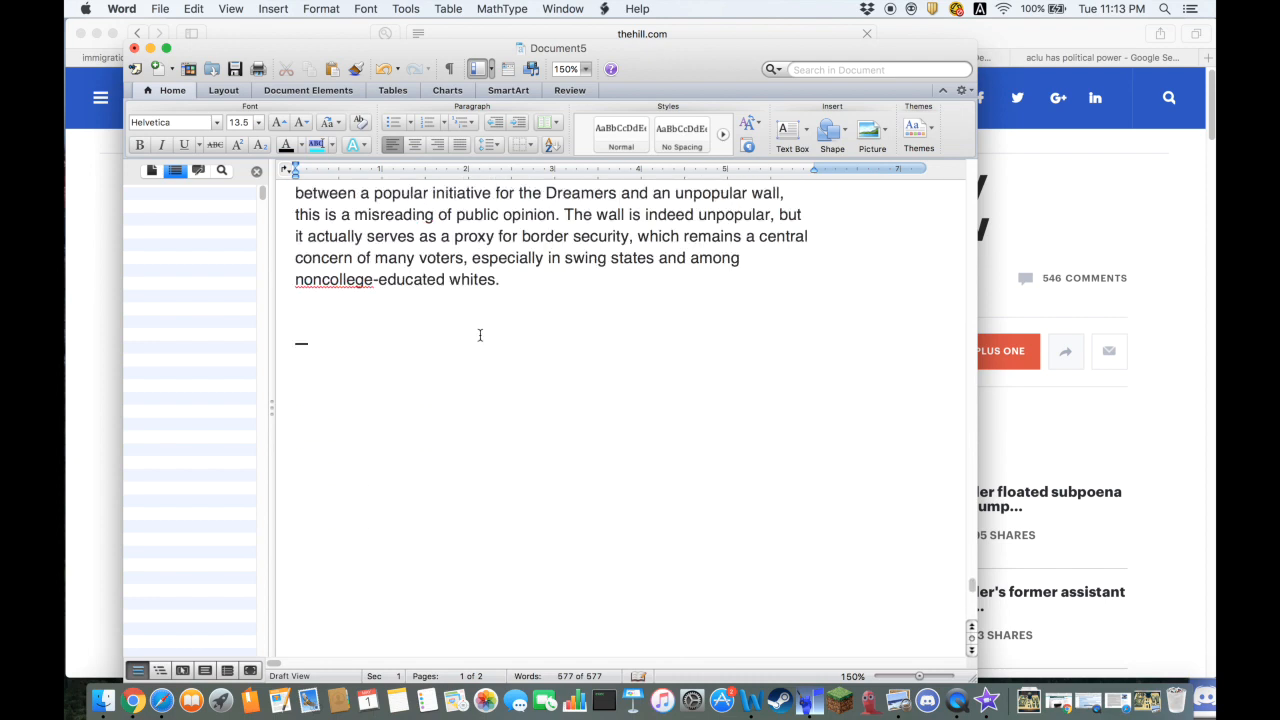
scroll(505, 358, up, 9)
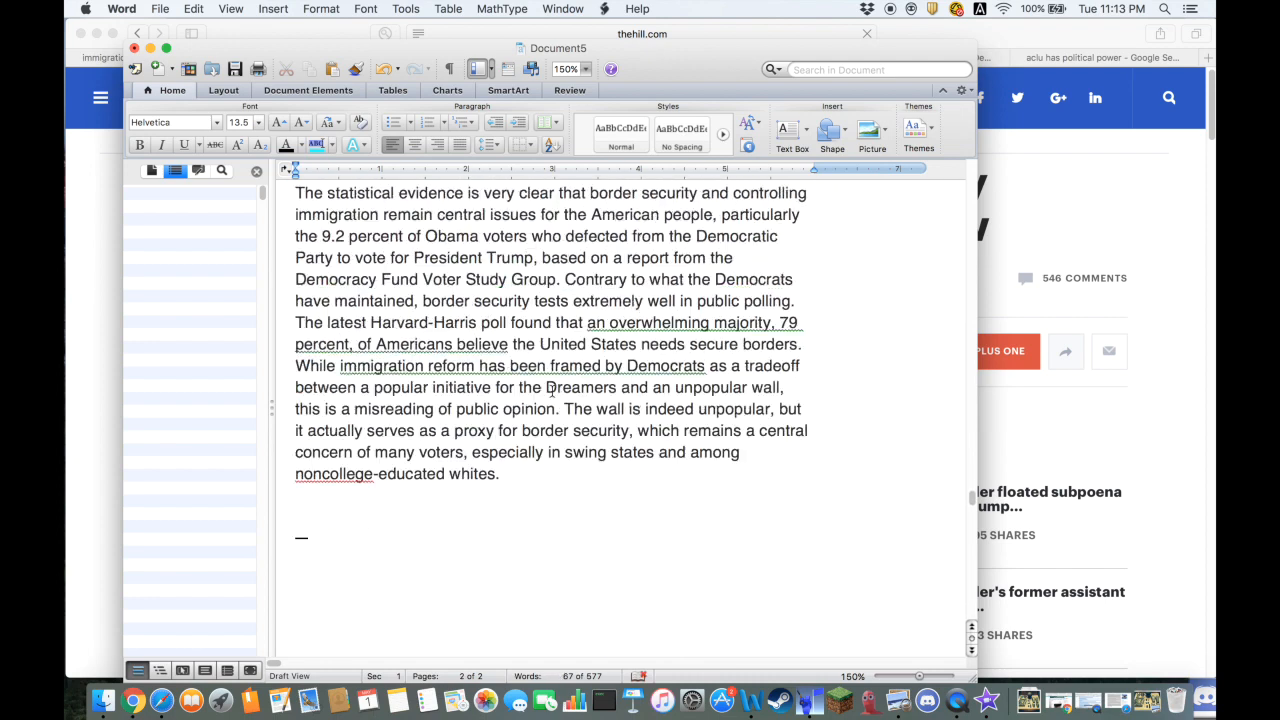
click(532, 344)
key(Return)
key(Return)
key(Return)
key(Return)
key(Return)
Split the word "precise" after "The p" with five line breaks.
scroll(630, 301, up, 3)
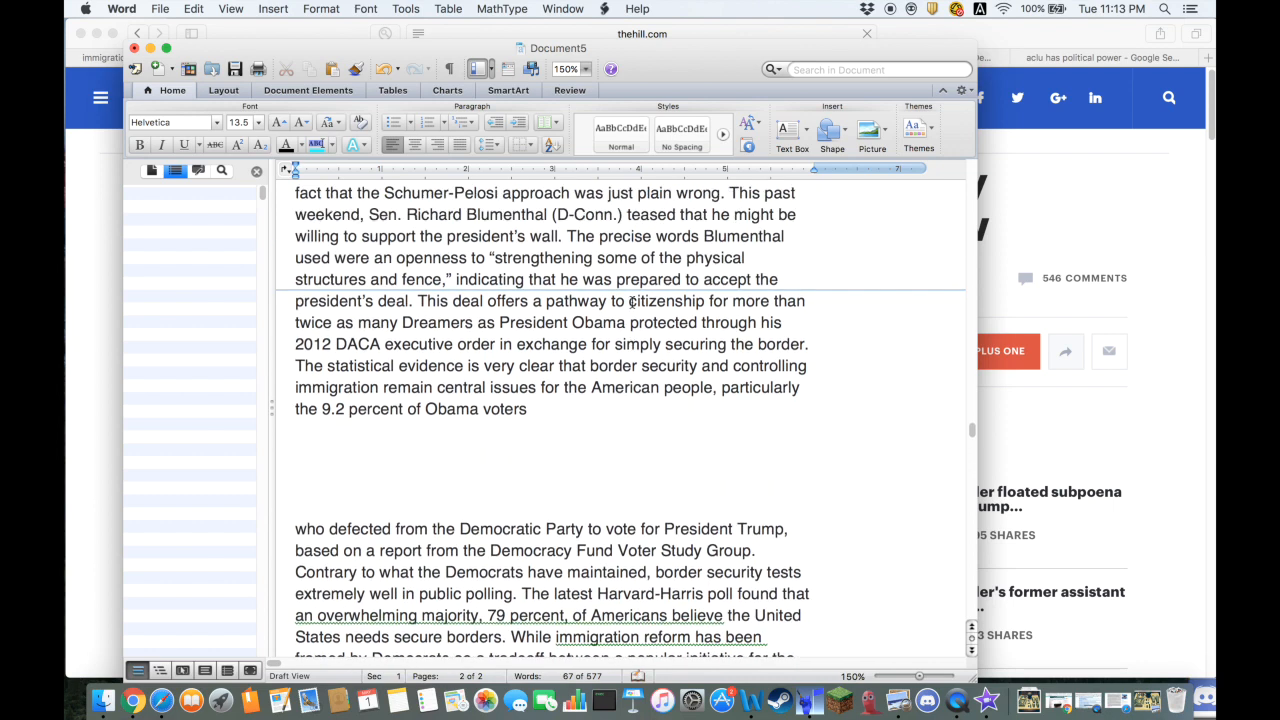
scroll(618, 290, up, 2)
click(609, 279)
key(Return)
key(Return)
key(Return)
key(Return)
key(Return)
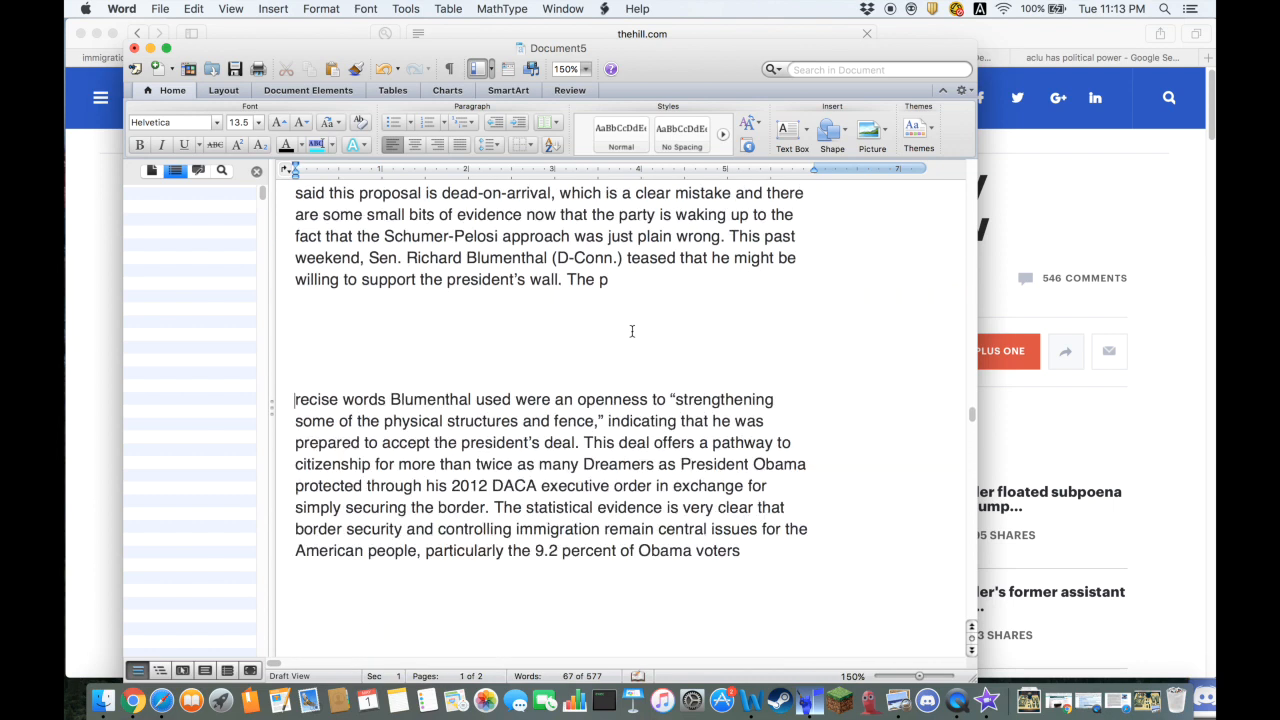
Break the opening paragraph after "Put directly, the" with five line breaks.
scroll(632, 331, up, 10)
click(557, 281)
key(Return)
key(Return)
key(Return)
key(Return)
key(Return)
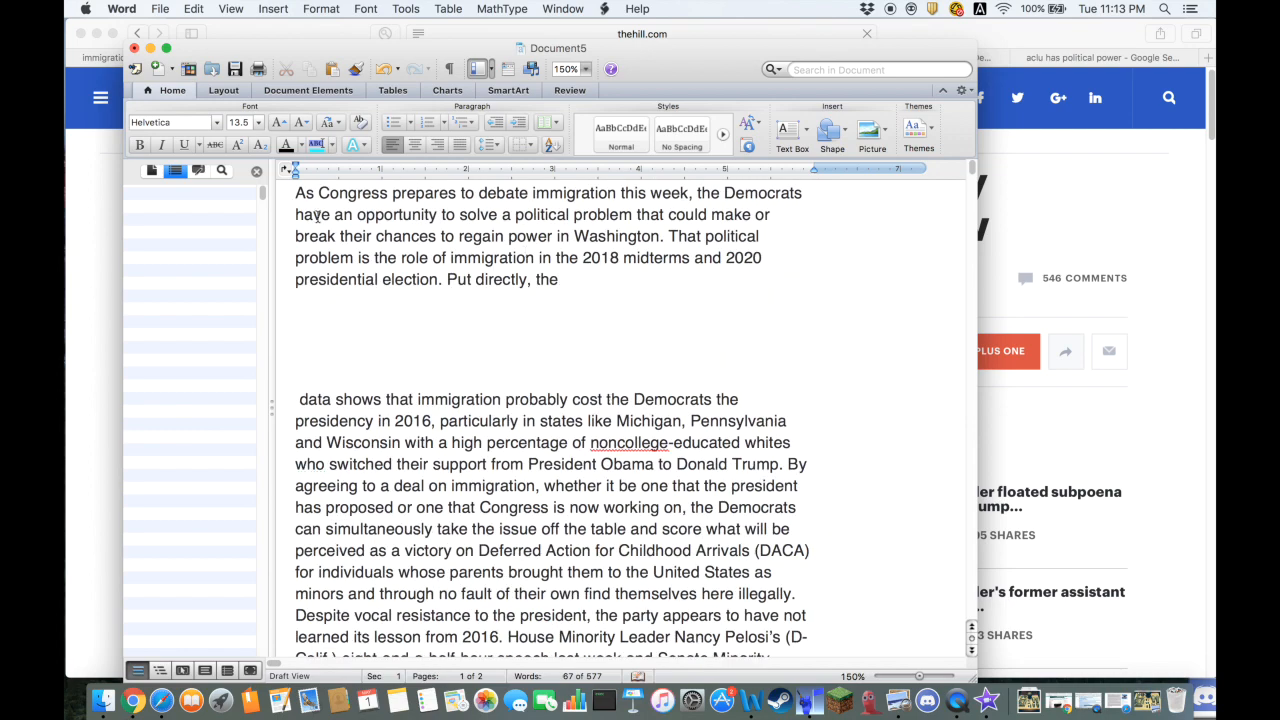
Select the whole article text from "As Congress prepares" to "noncollege-educated whites.".
drag(295, 192, 356, 258)
drag(495, 402, 700, 665)
drag(781, 714, 766, 566)
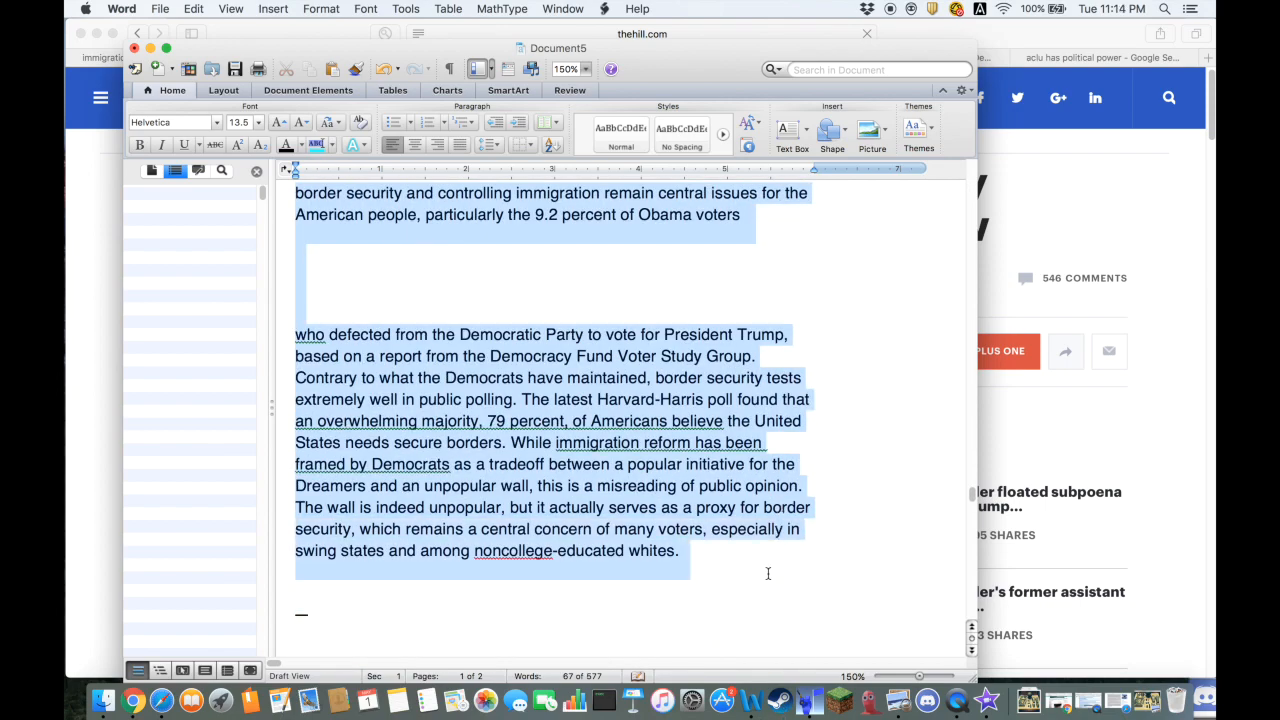
Show the Verbatim toolbar, and move and enlarge the document window beneath it.
click(140, 68)
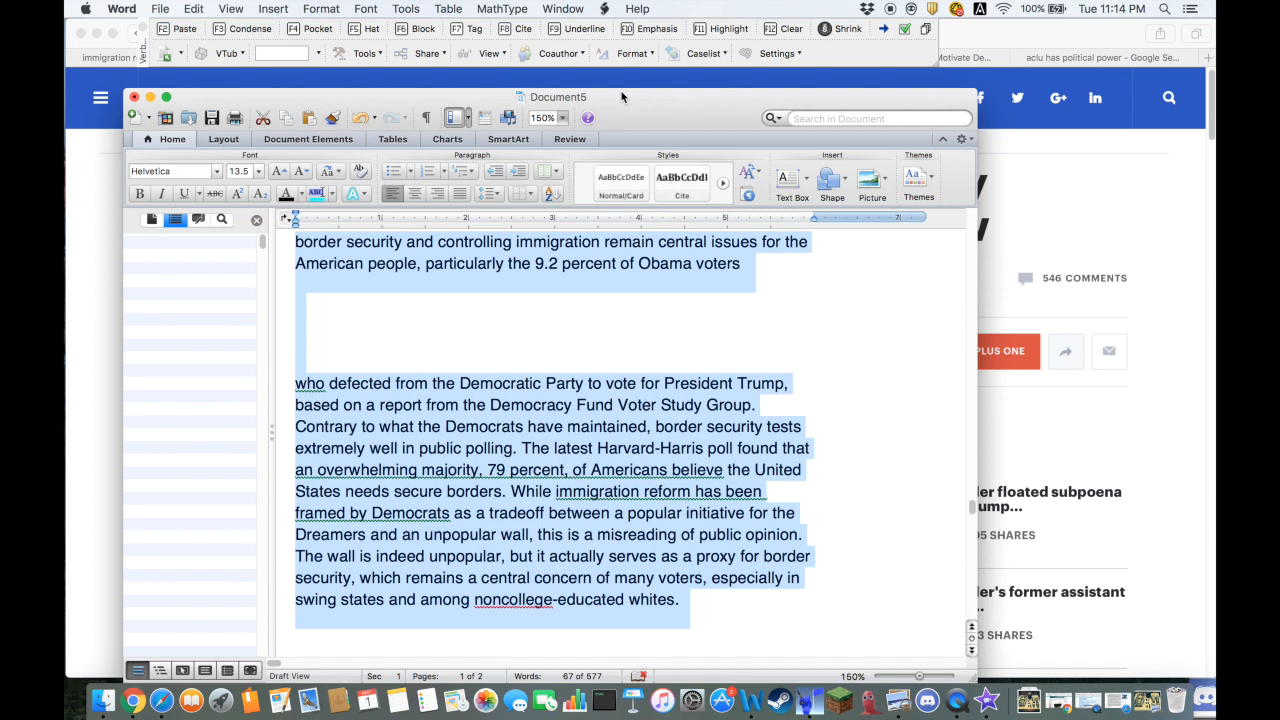
drag(634, 113, 597, 90)
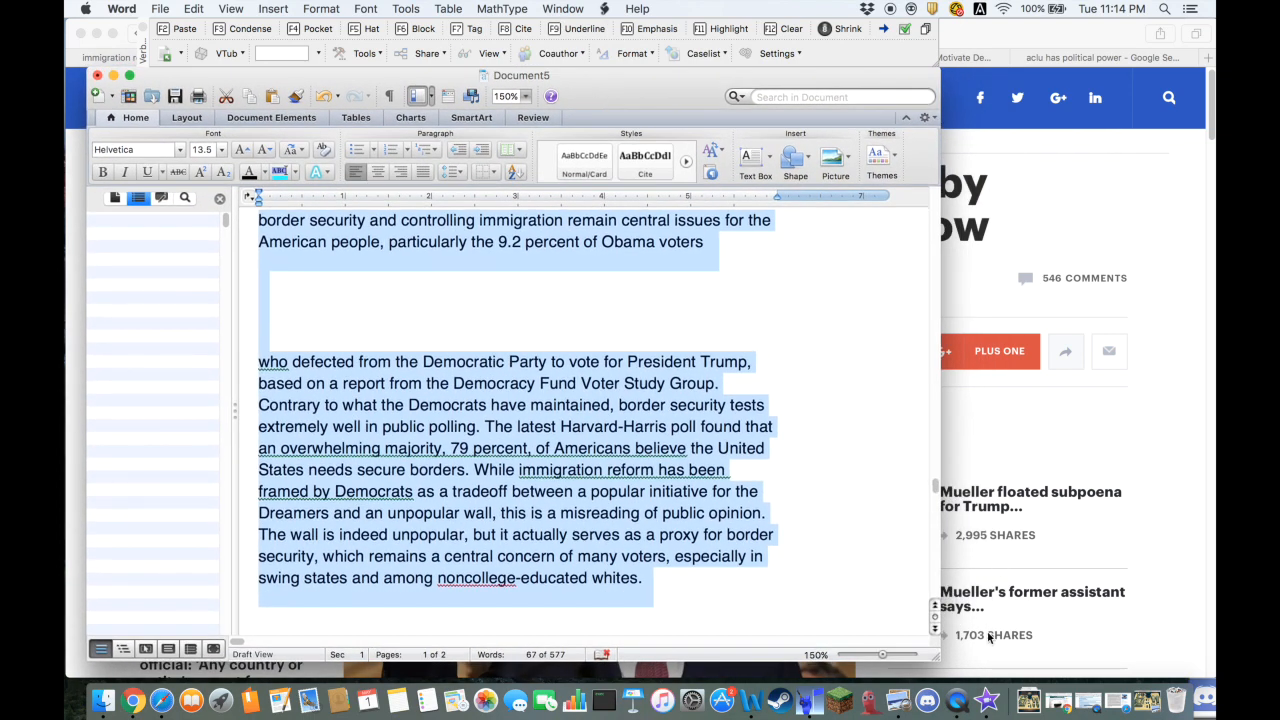
drag(939, 659, 1056, 683)
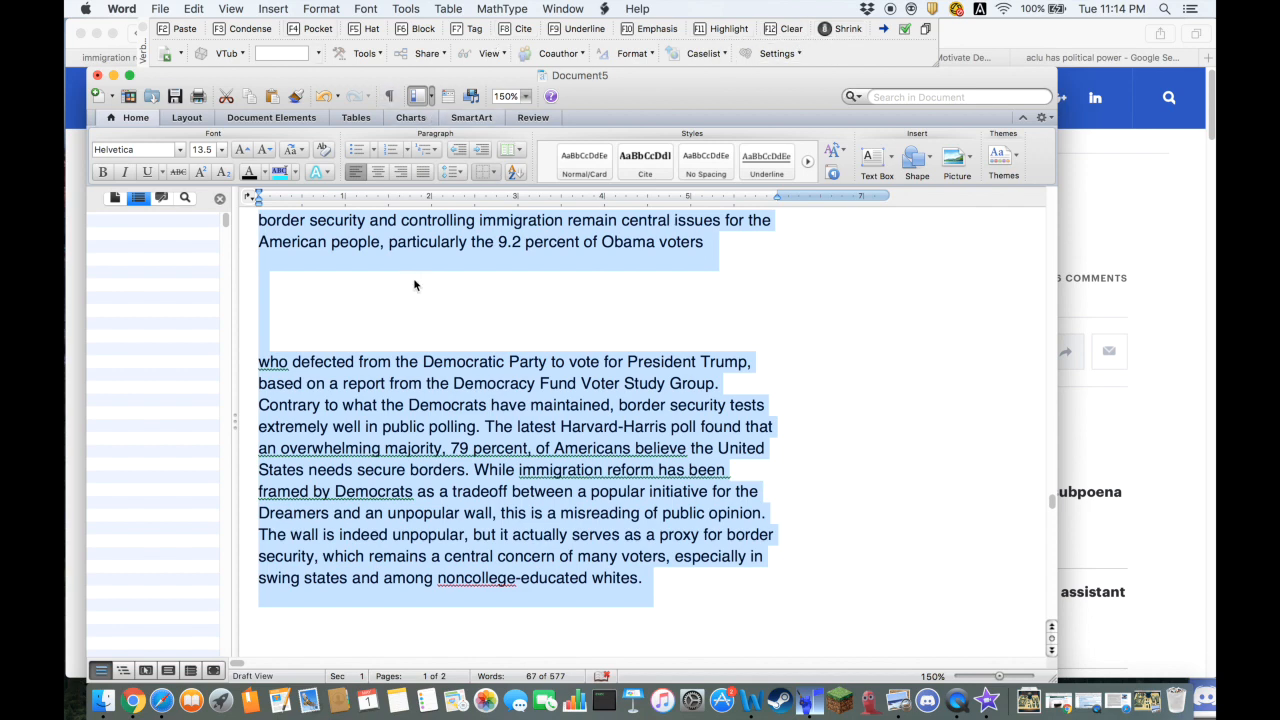
Condense the selected article text with Verbatim's Condense command, keeping the whole document selected.
scroll(416, 286, up, 5)
scroll(420, 290, up, 10)
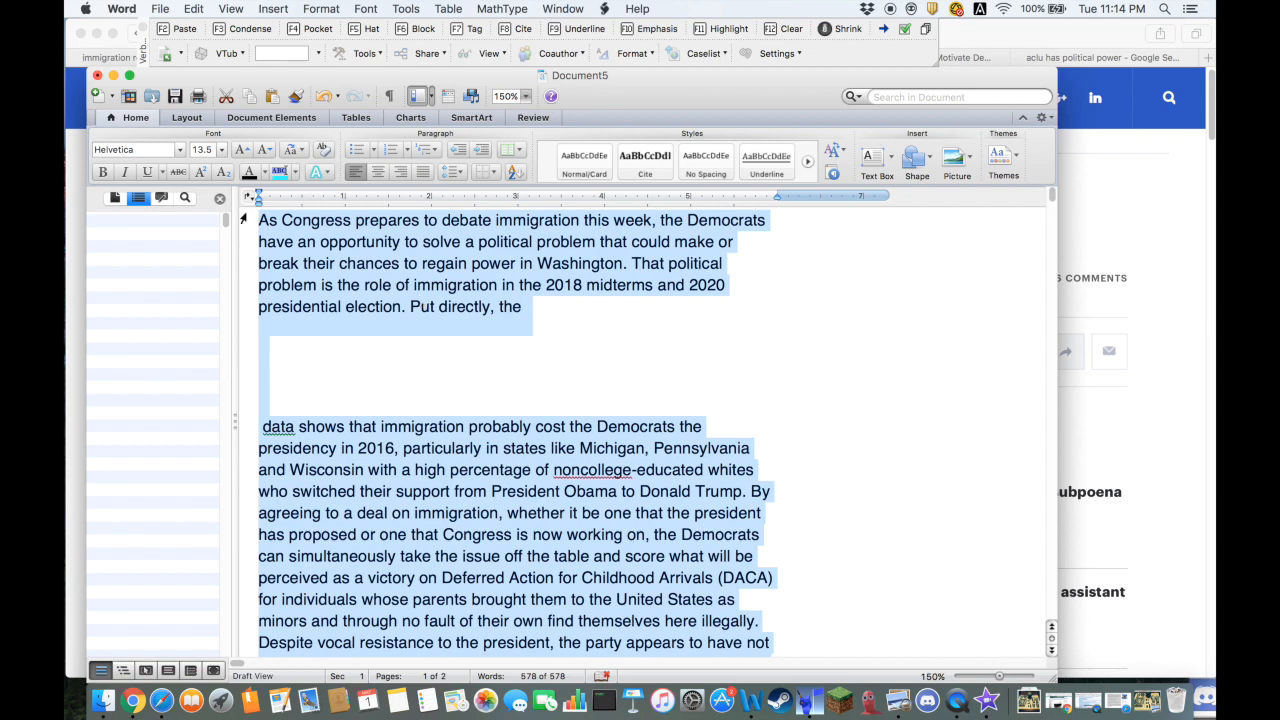
scroll(330, 335, down, 5)
scroll(330, 335, up, 5)
click(250, 28)
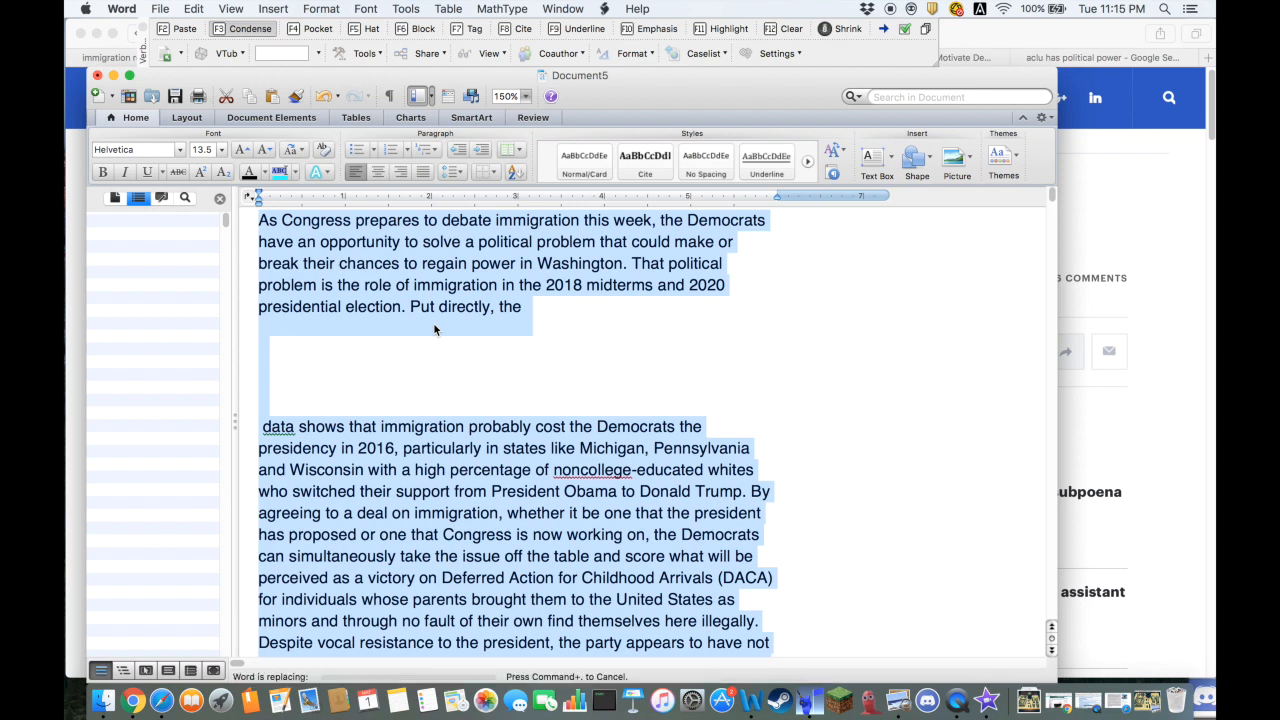
key(super+a)
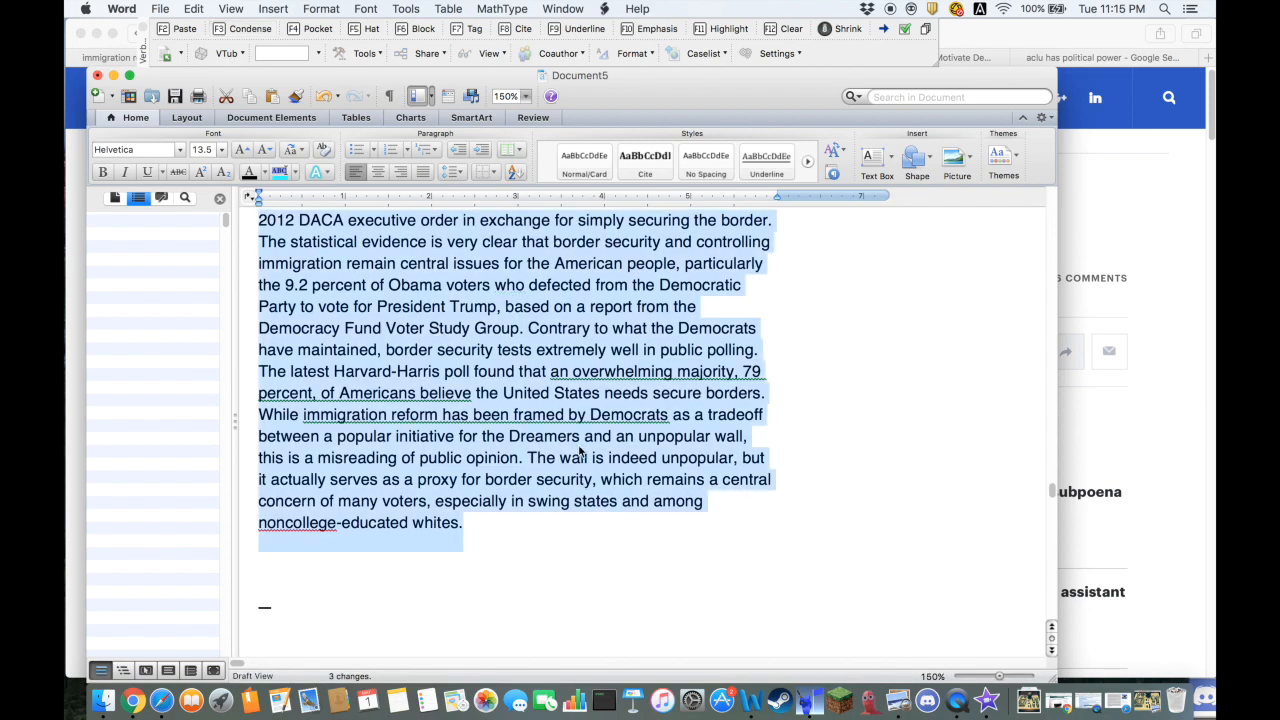
Clear the formatting of all the condensed text with Verbatim's Clear command.
scroll(575, 437, up, 20)
scroll(575, 437, down, 2)
scroll(575, 437, up, 2)
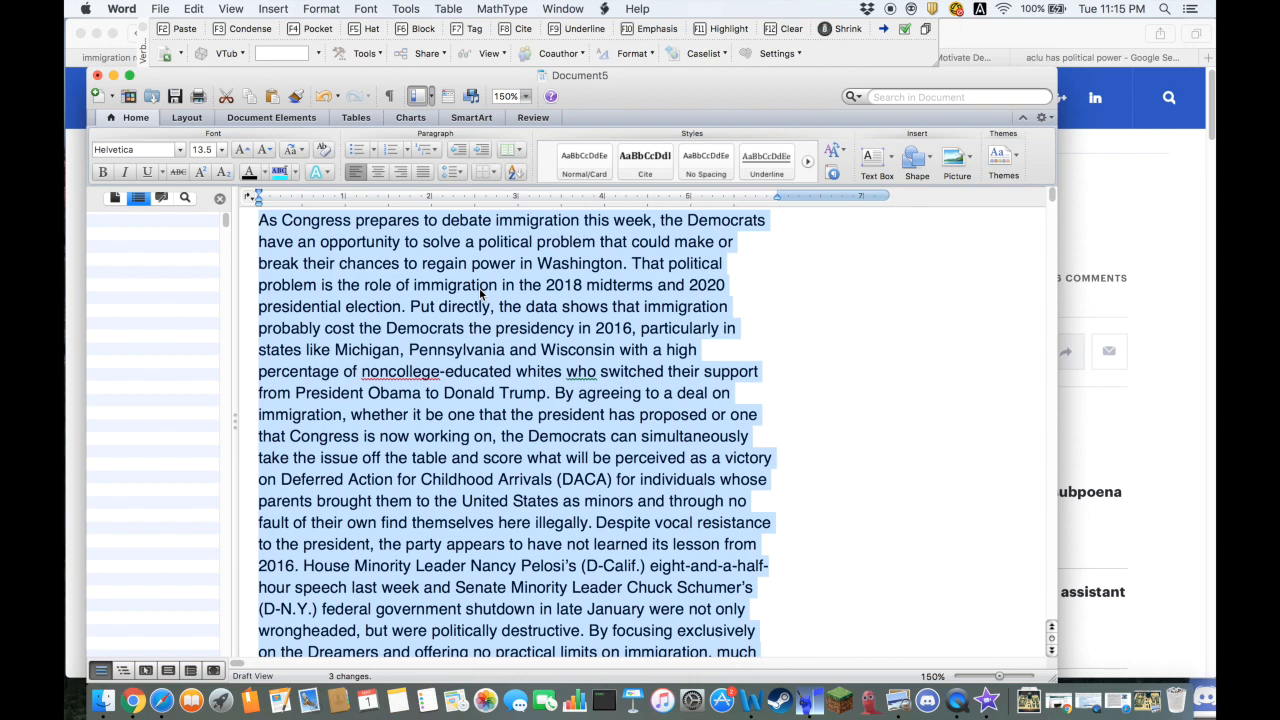
scroll(621, 335, down, 5)
scroll(621, 335, down, 20)
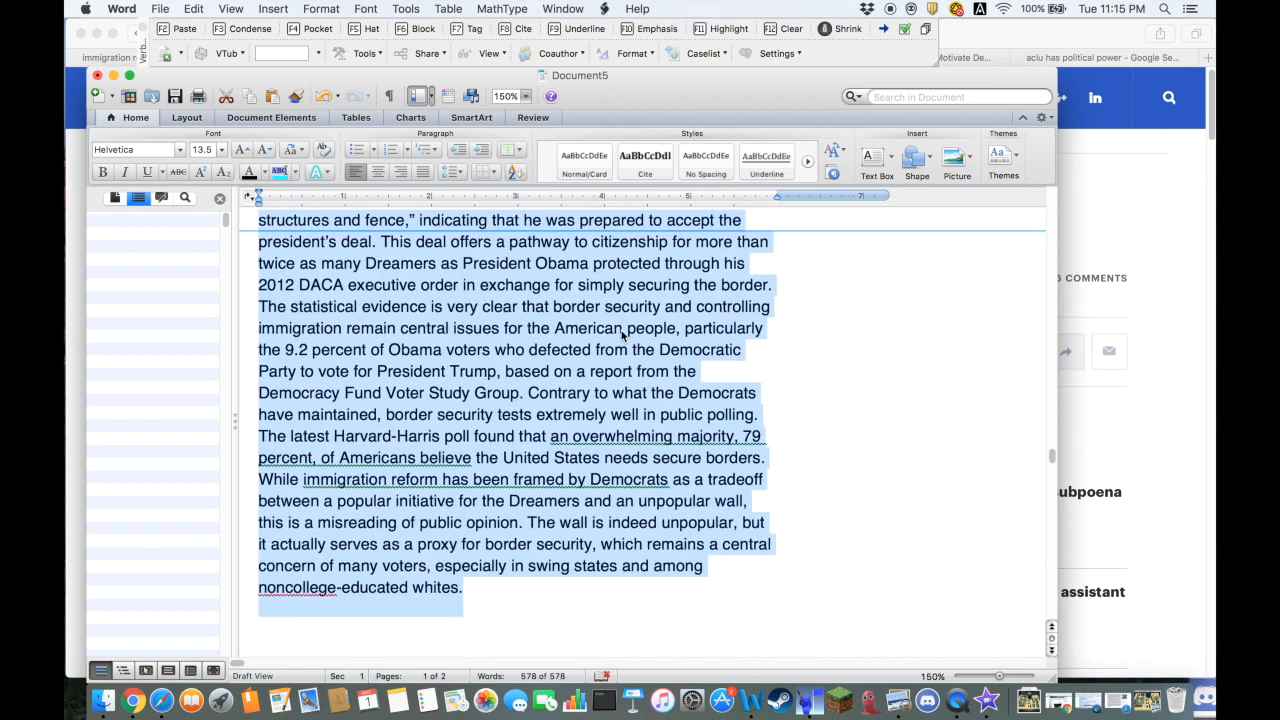
scroll(621, 335, down, 3)
scroll(621, 335, up, 10)
scroll(621, 335, up, 10)
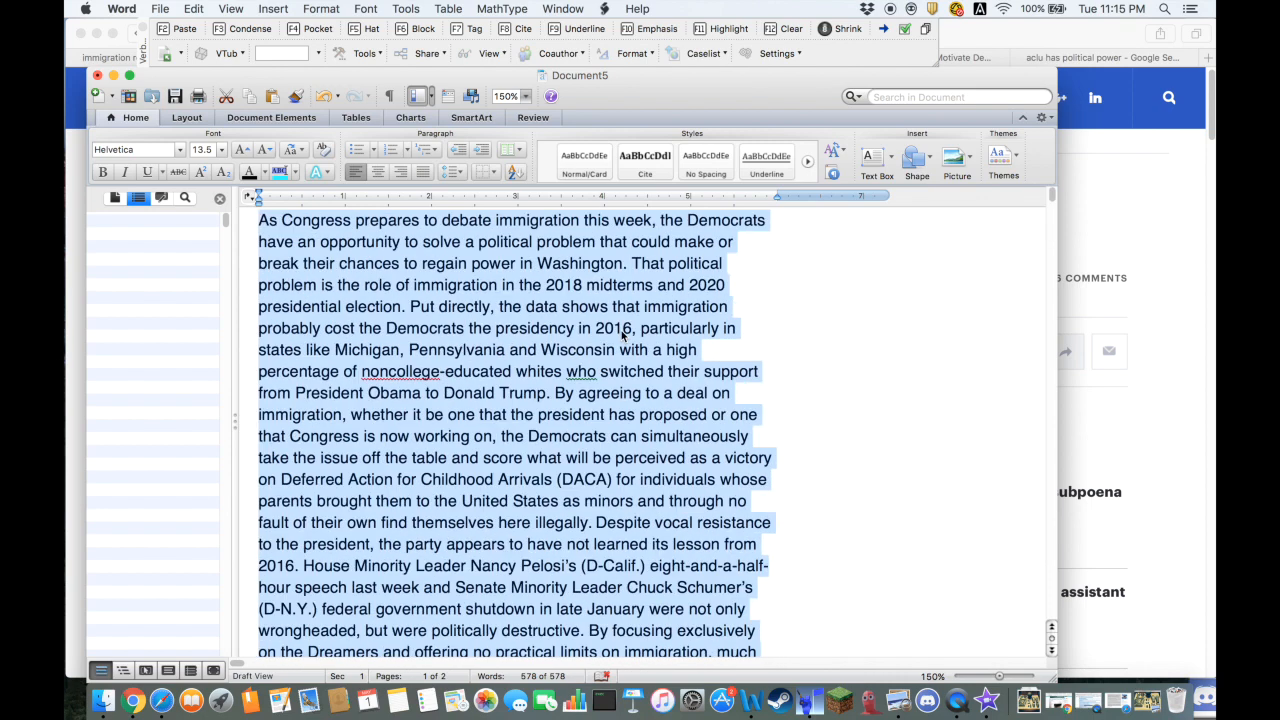
click(787, 30)
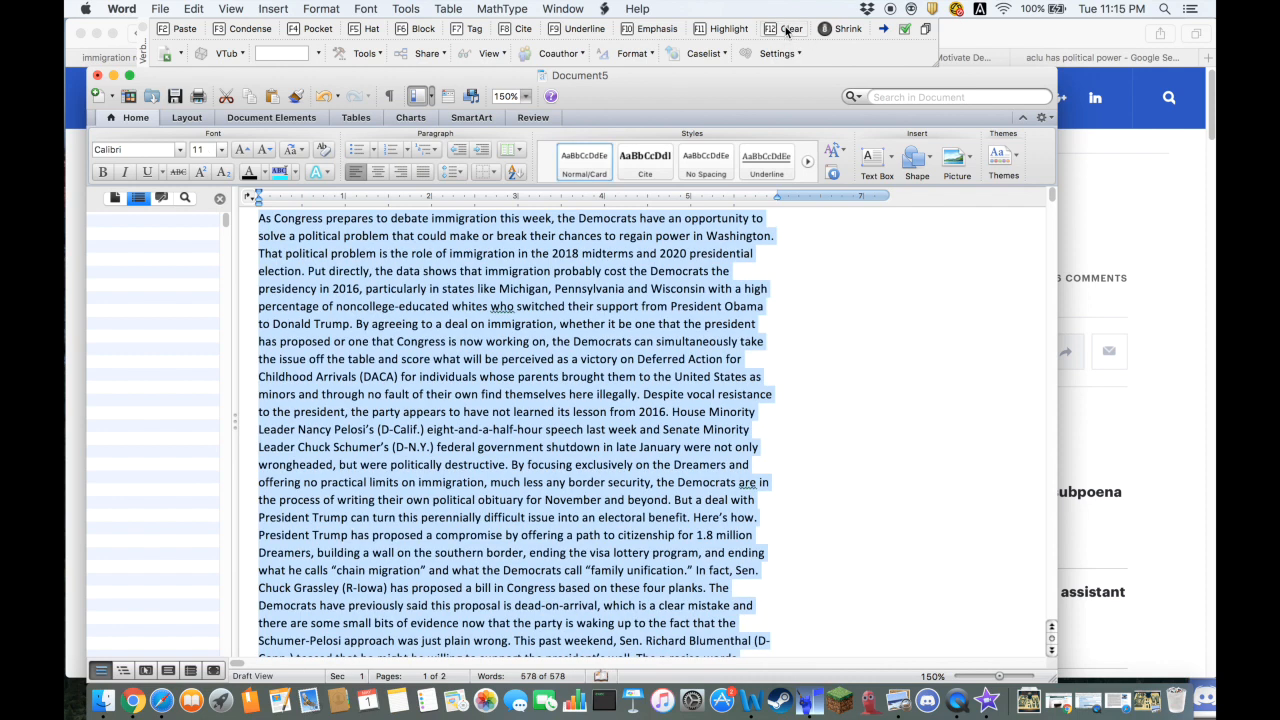
Look through the article text from start to end to check its cleared formatting.
scroll(698, 318, down, 10)
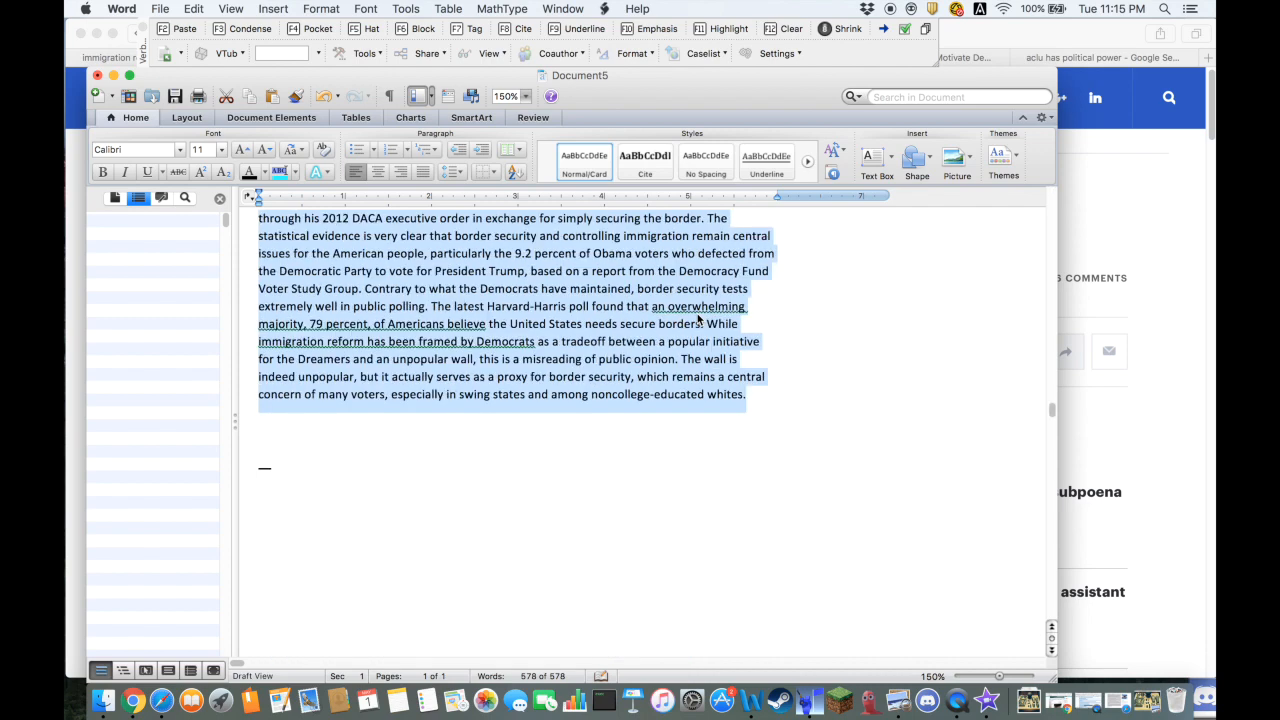
scroll(698, 318, up, 5)
scroll(698, 318, up, 4)
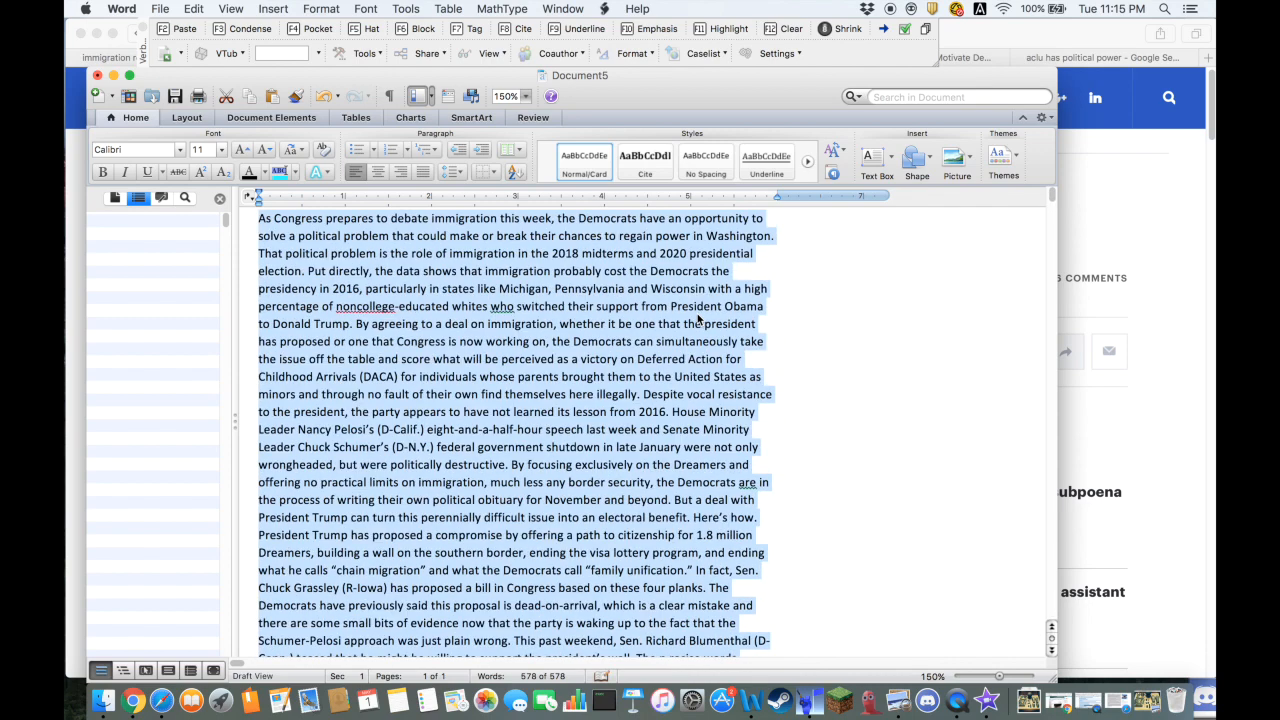
scroll(698, 318, down, 5)
scroll(695, 320, right, 2)
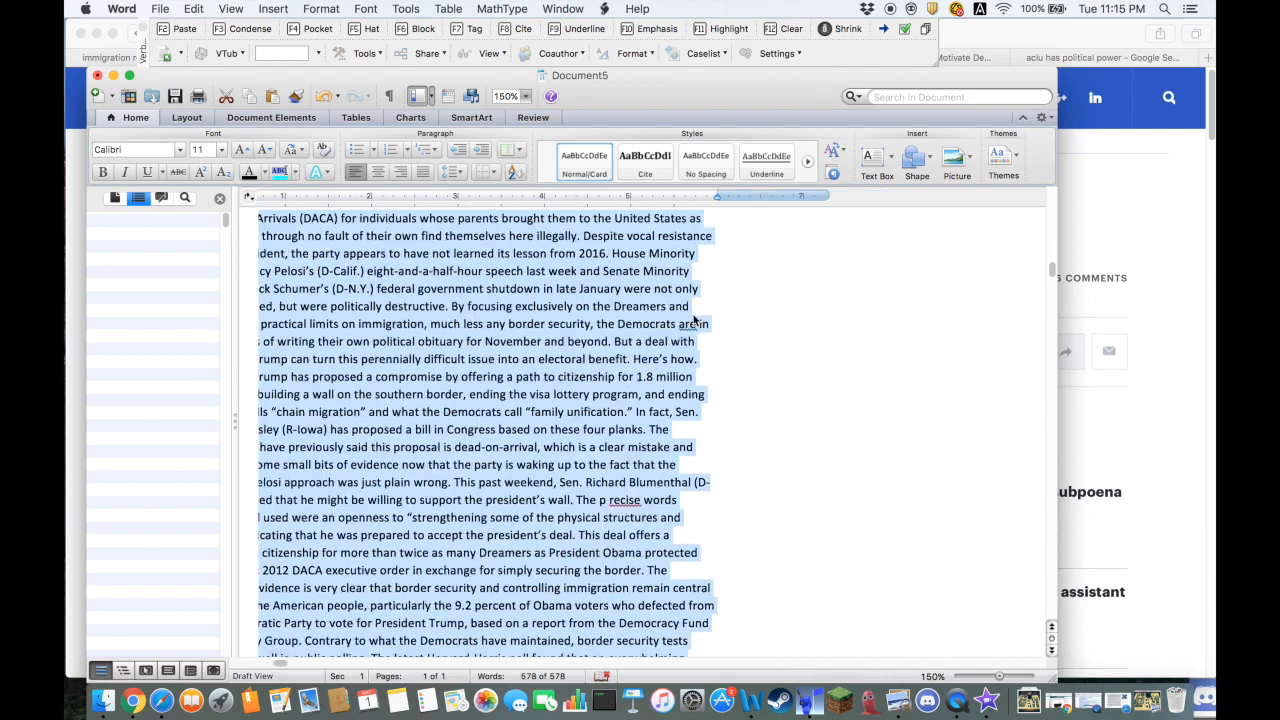
scroll(695, 320, down, 6)
scroll(695, 319, up, 10)
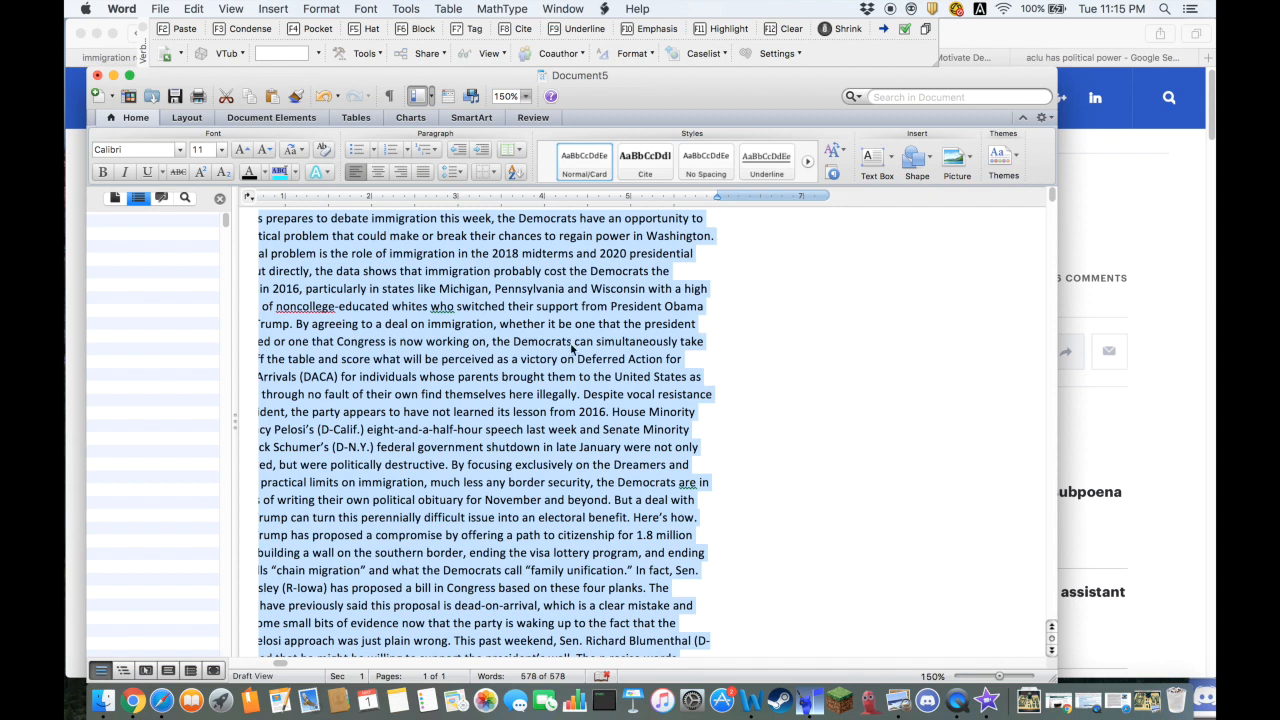
scroll(406, 316, left, 3)
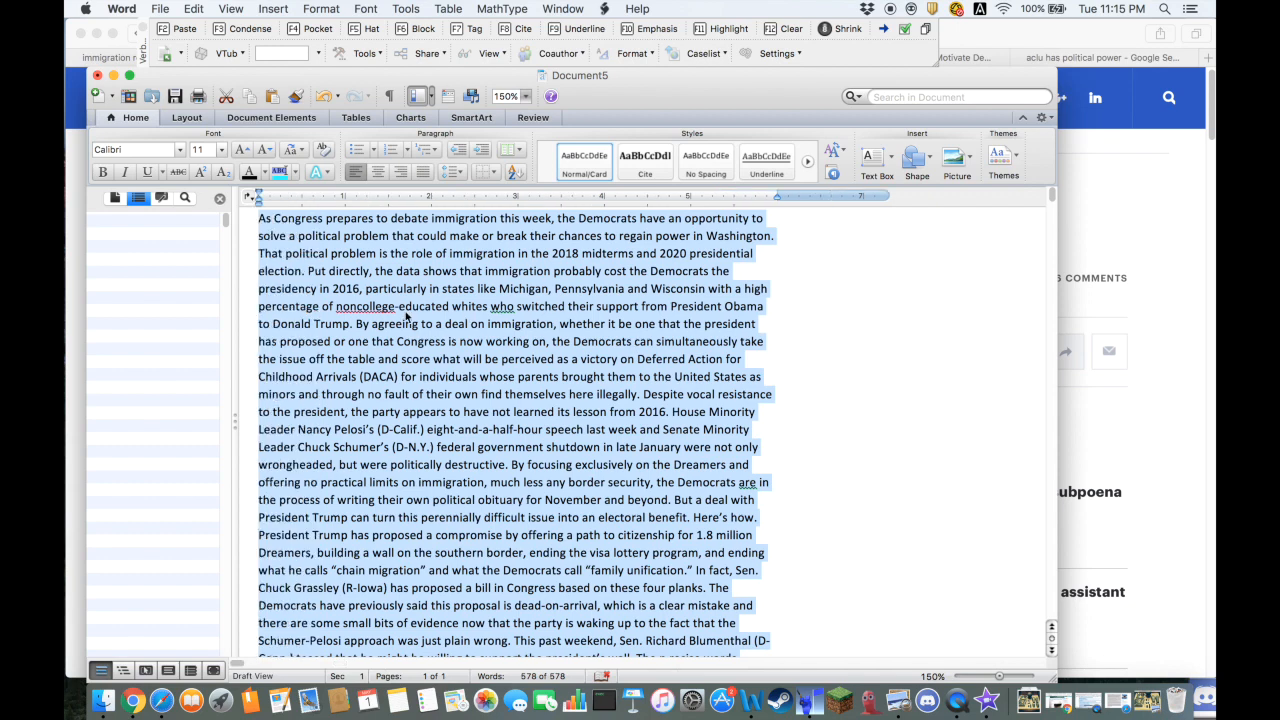
scroll(406, 316, down, 15)
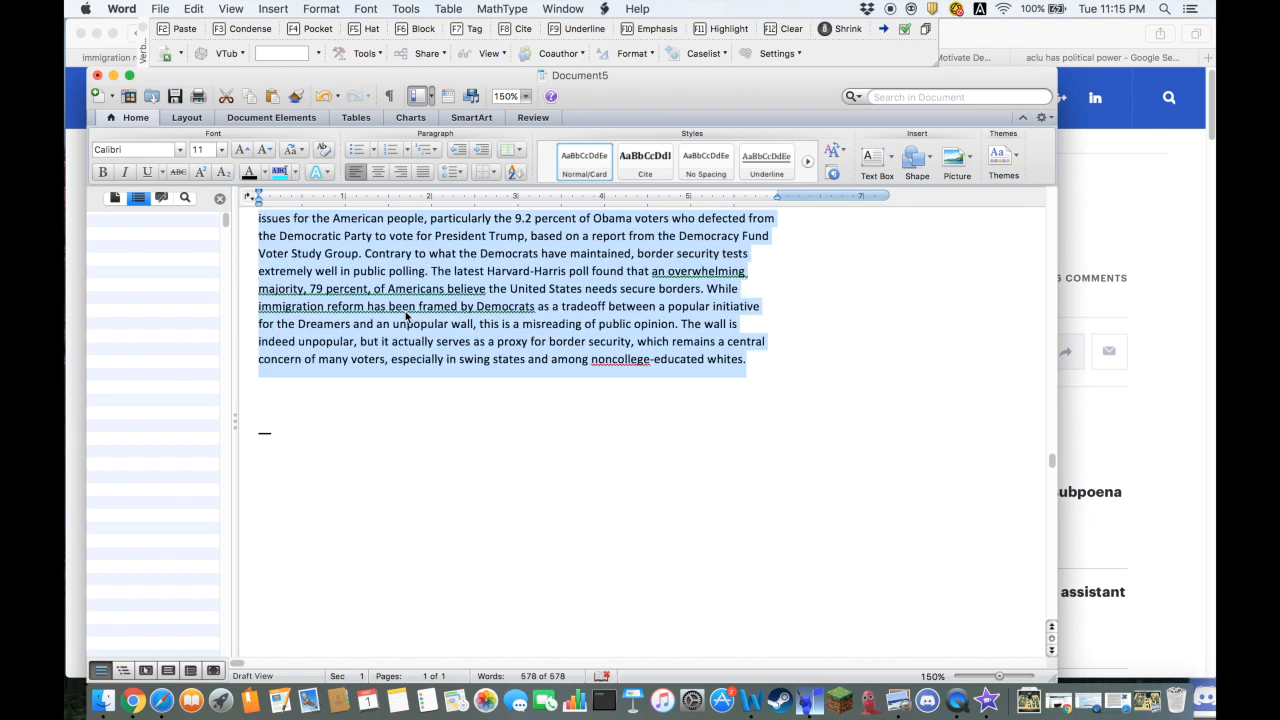
scroll(406, 316, up, 15)
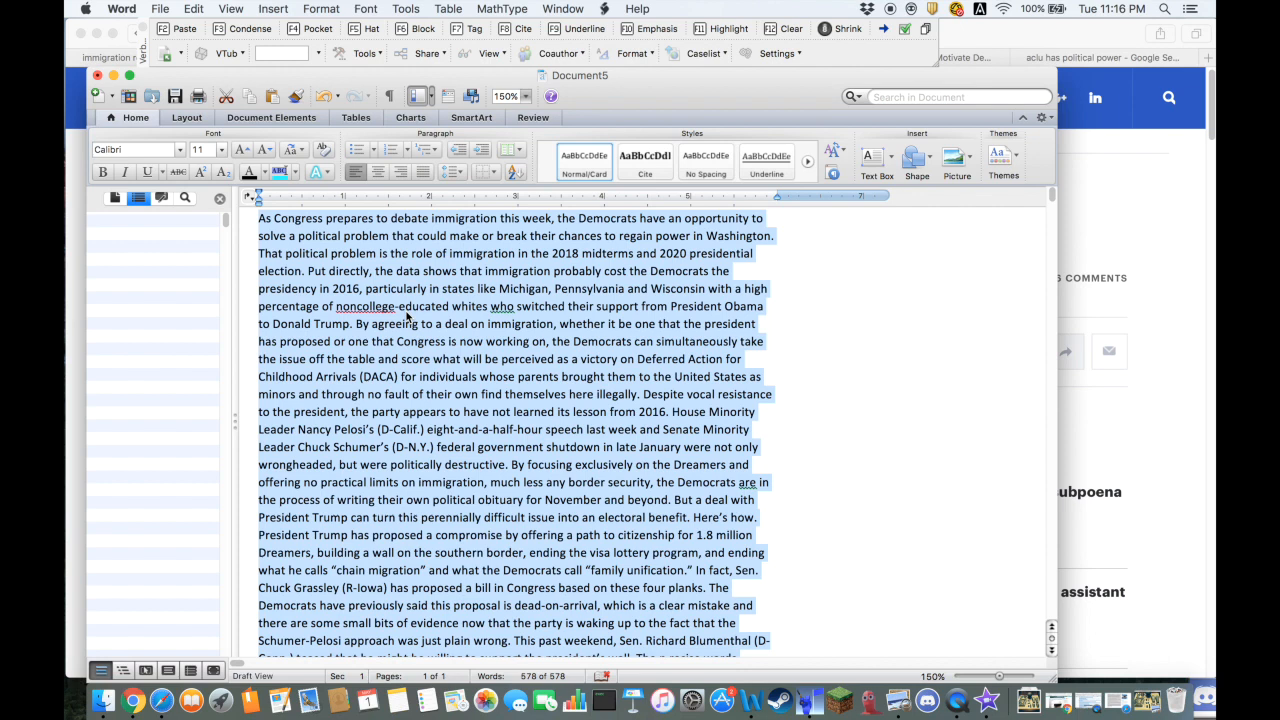
Underline the first line, "As Congress prepares" through "an opportunity to", with Word's standard underline.
click(287, 253)
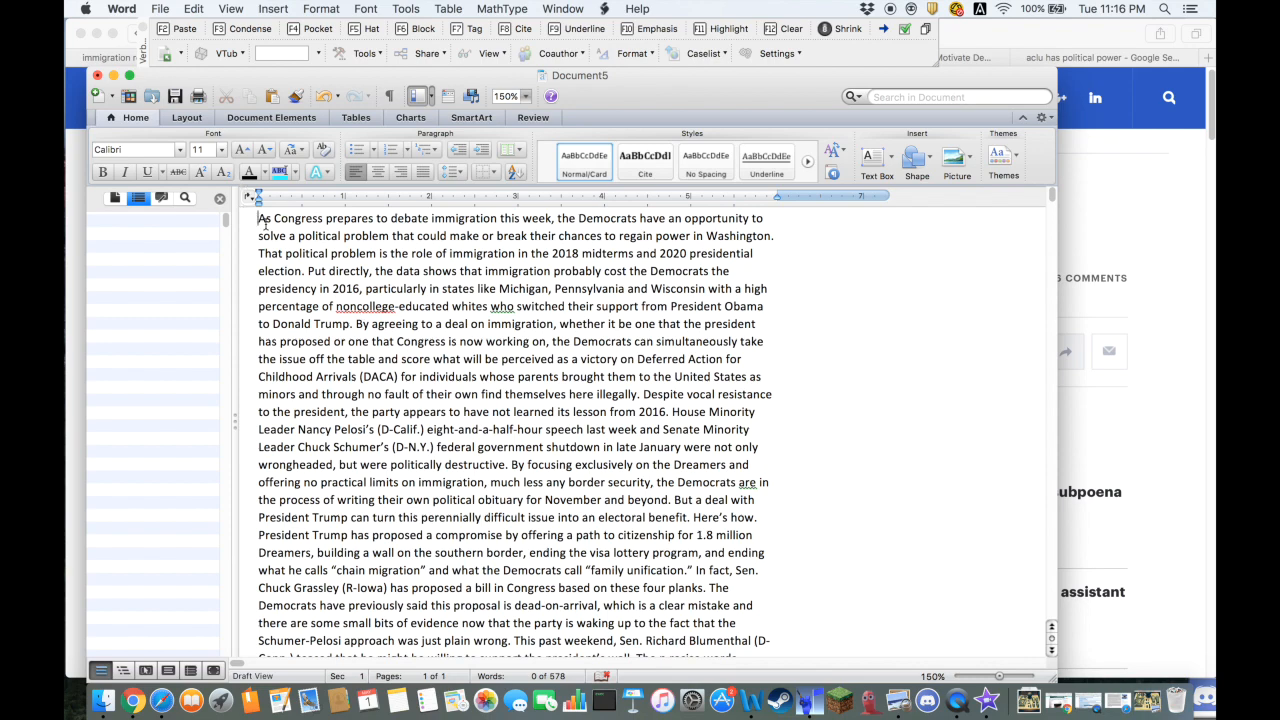
scroll(262, 232, down, 15)
scroll(260, 240, up, 15)
drag(258, 219, 765, 228)
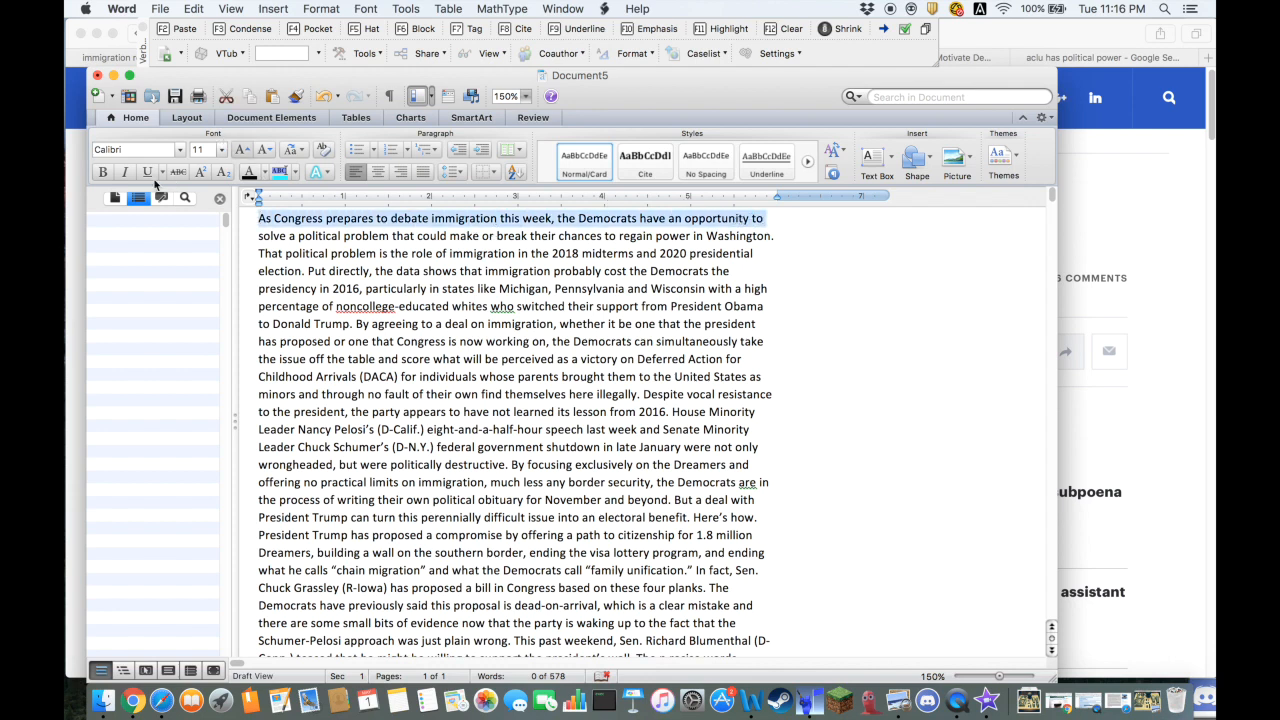
click(148, 172)
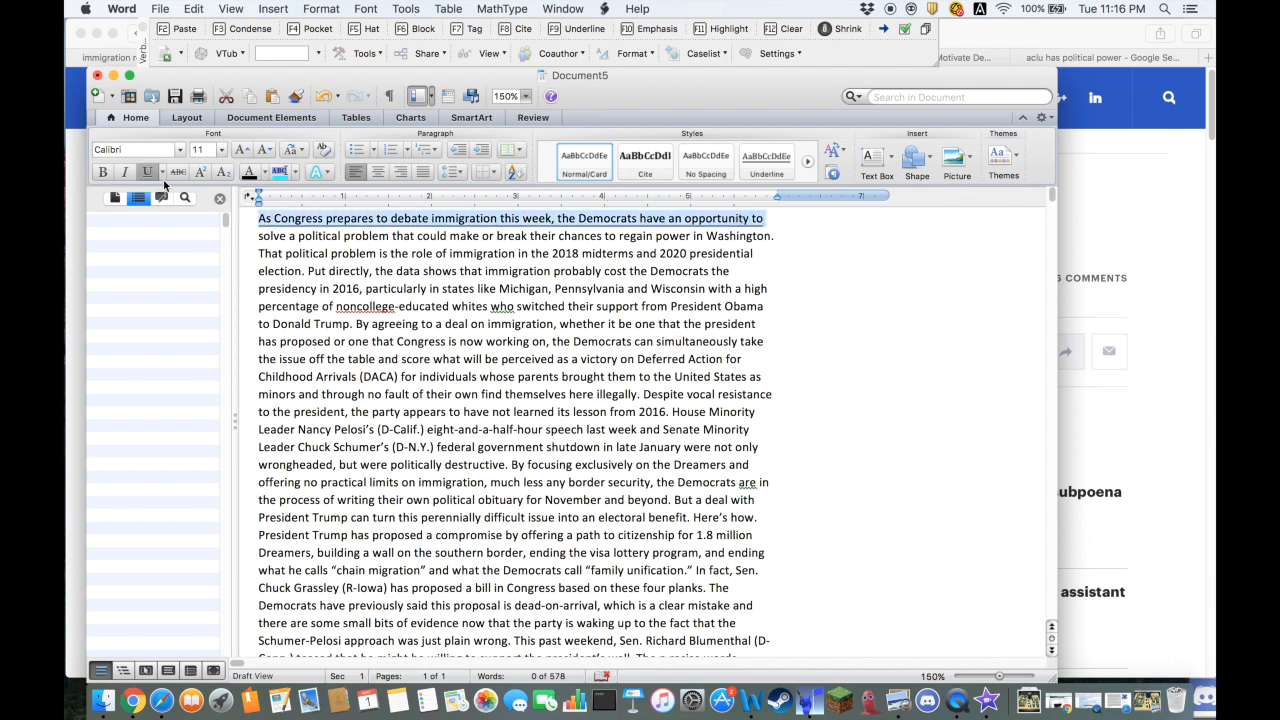
click(251, 241)
Apply Verbatim's Underline style to the passage from "That political problem" through "presidency in 2016".
drag(259, 254, 282, 254)
drag(397, 287, 358, 290)
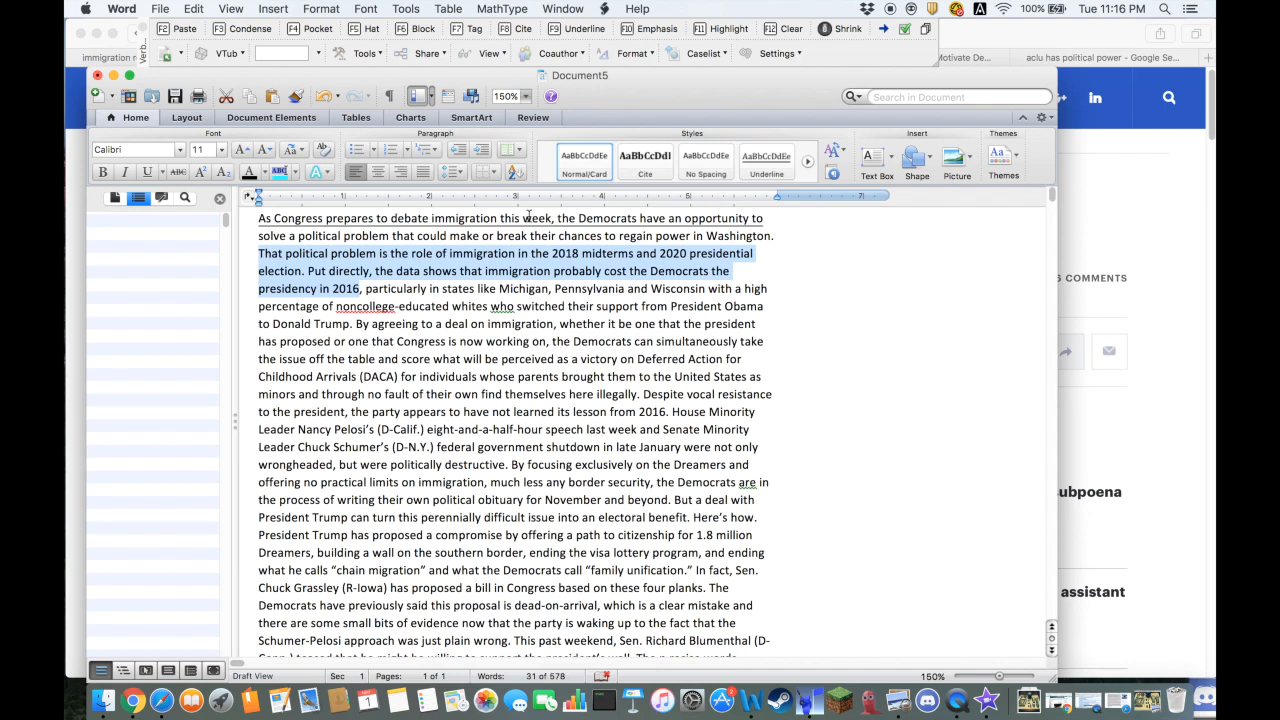
click(585, 28)
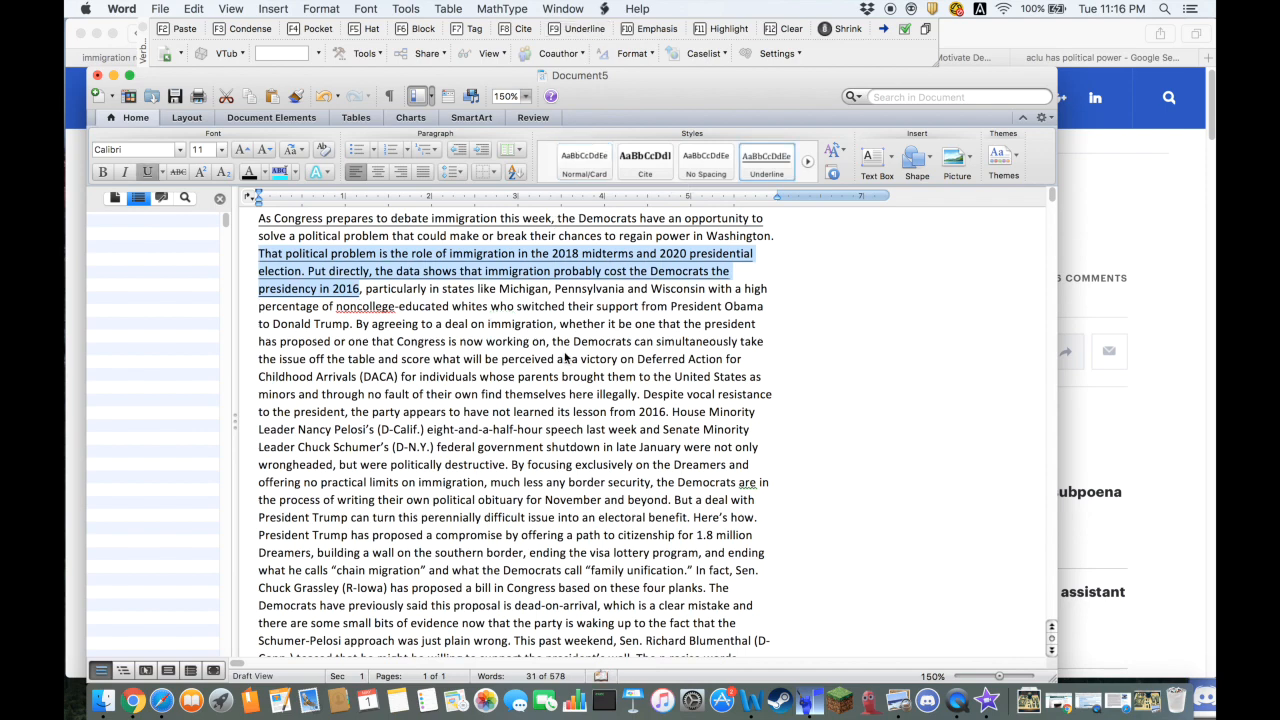
Apply Verbatim's Underline style to the passage from "and what the Democrats call" through "support the president's".
click(780, 313)
scroll(625, 492, down, 3)
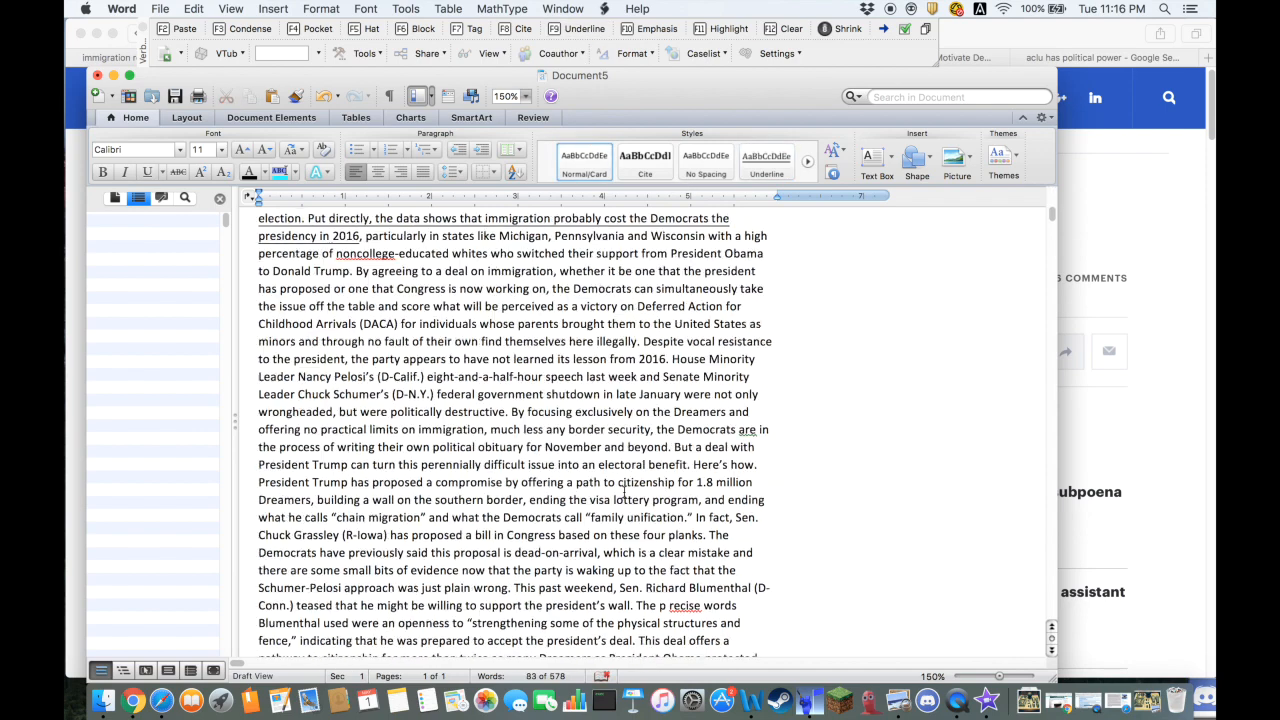
scroll(625, 492, up, 3)
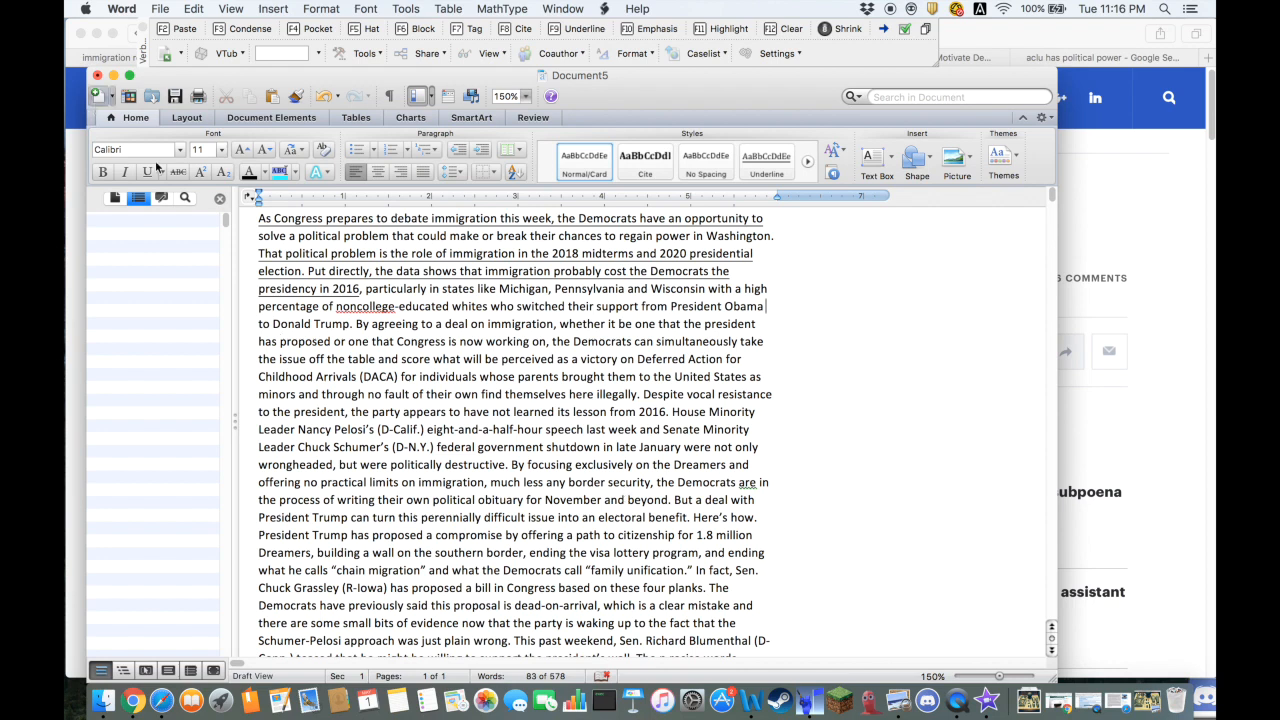
scroll(380, 328, down, 2)
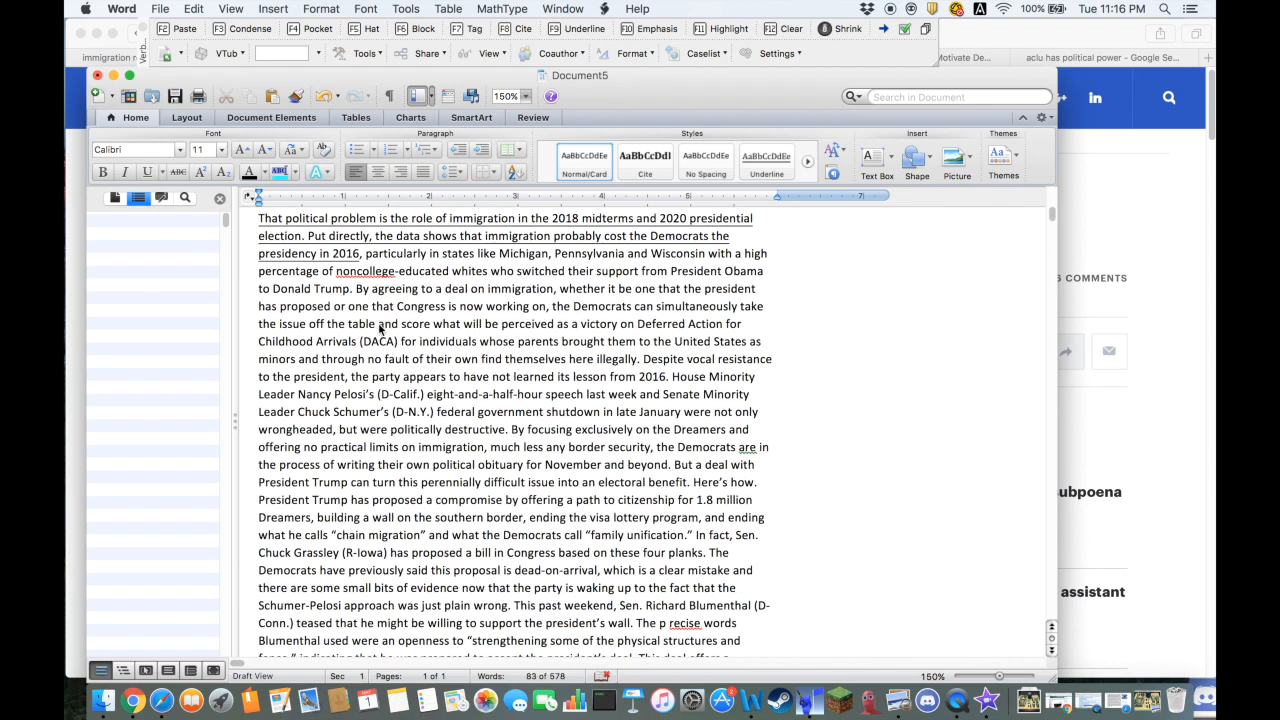
scroll(420, 355, down, 2)
scroll(426, 361, down, 5)
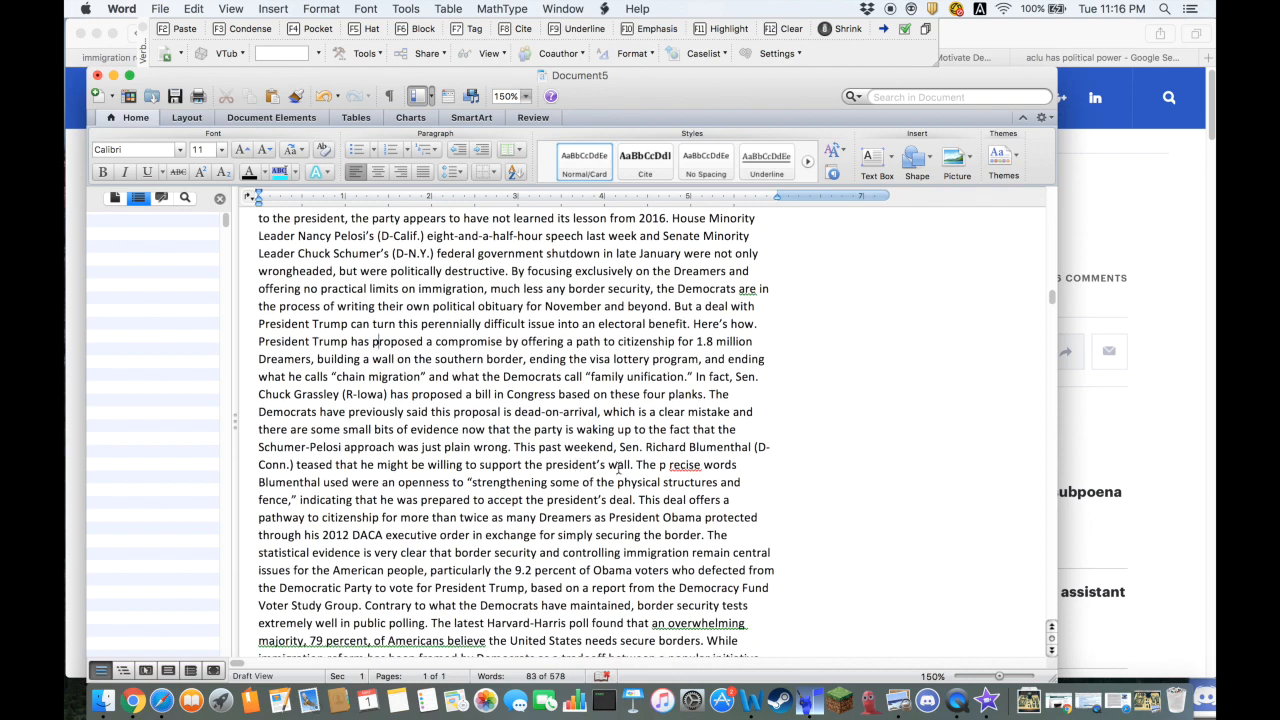
drag(608, 465, 373, 342)
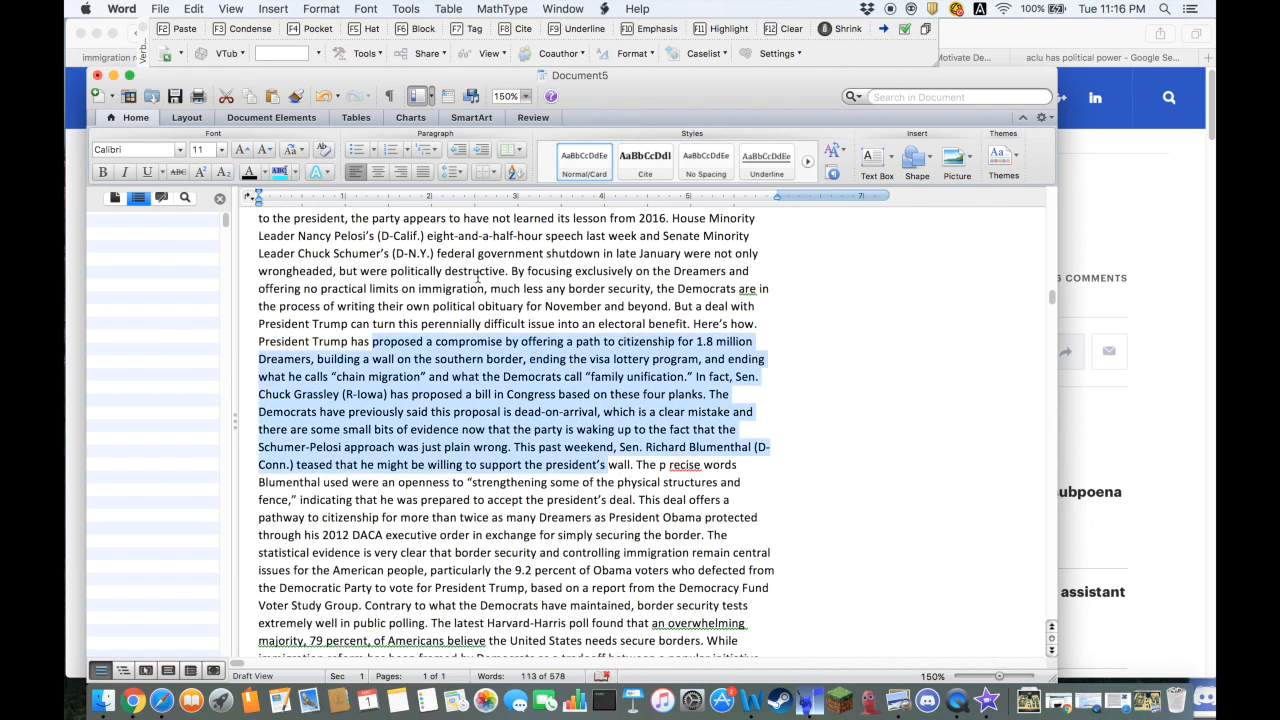
key(ctrl+Down)
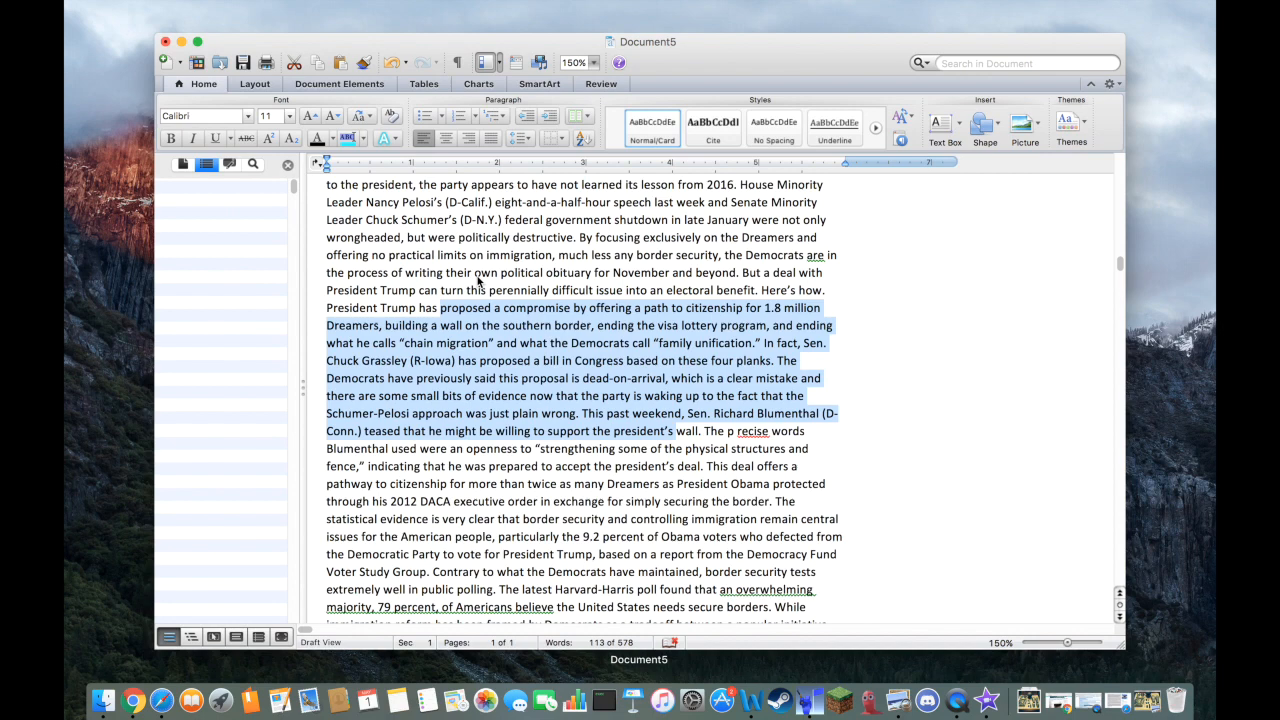
click(534, 263)
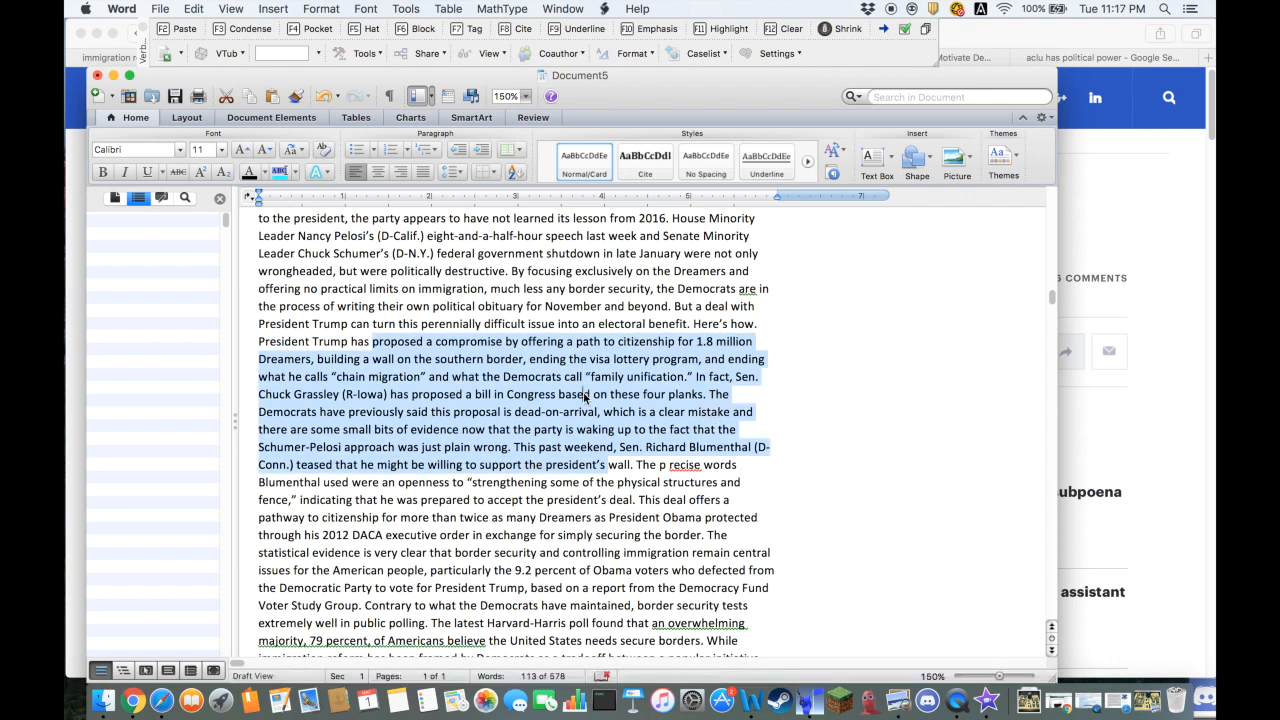
drag(608, 466, 430, 378)
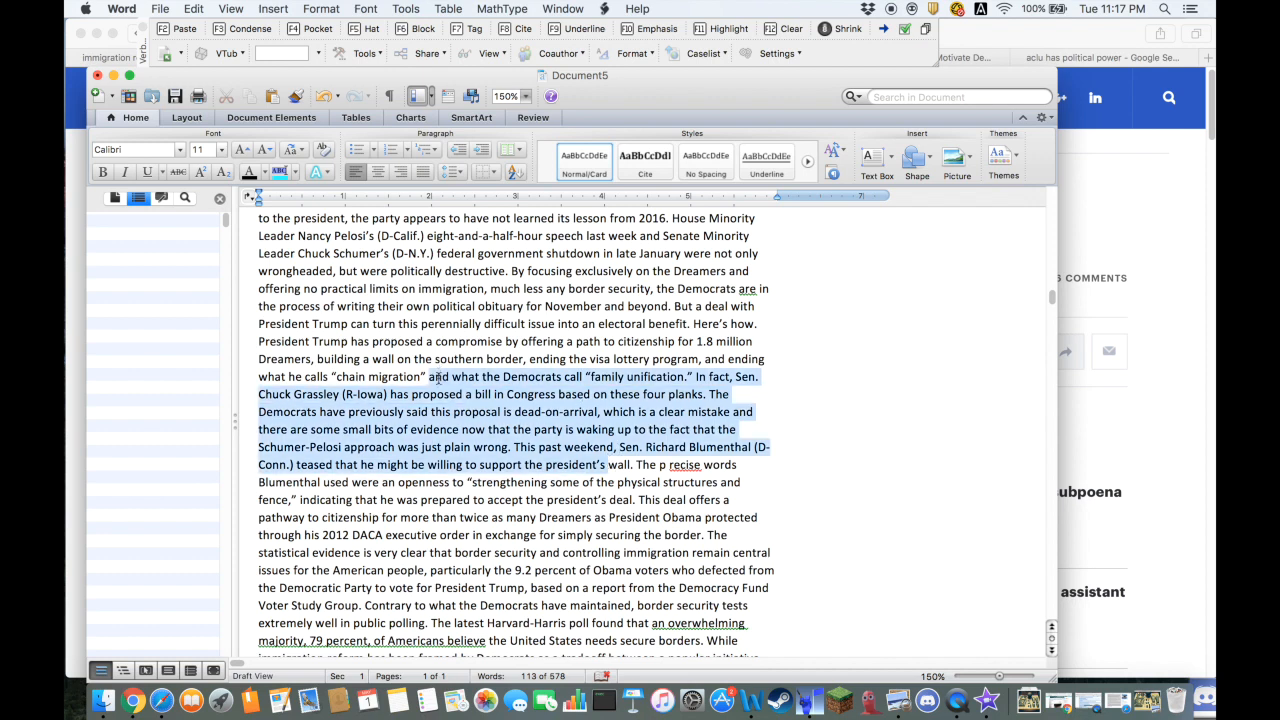
click(577, 28)
click(784, 381)
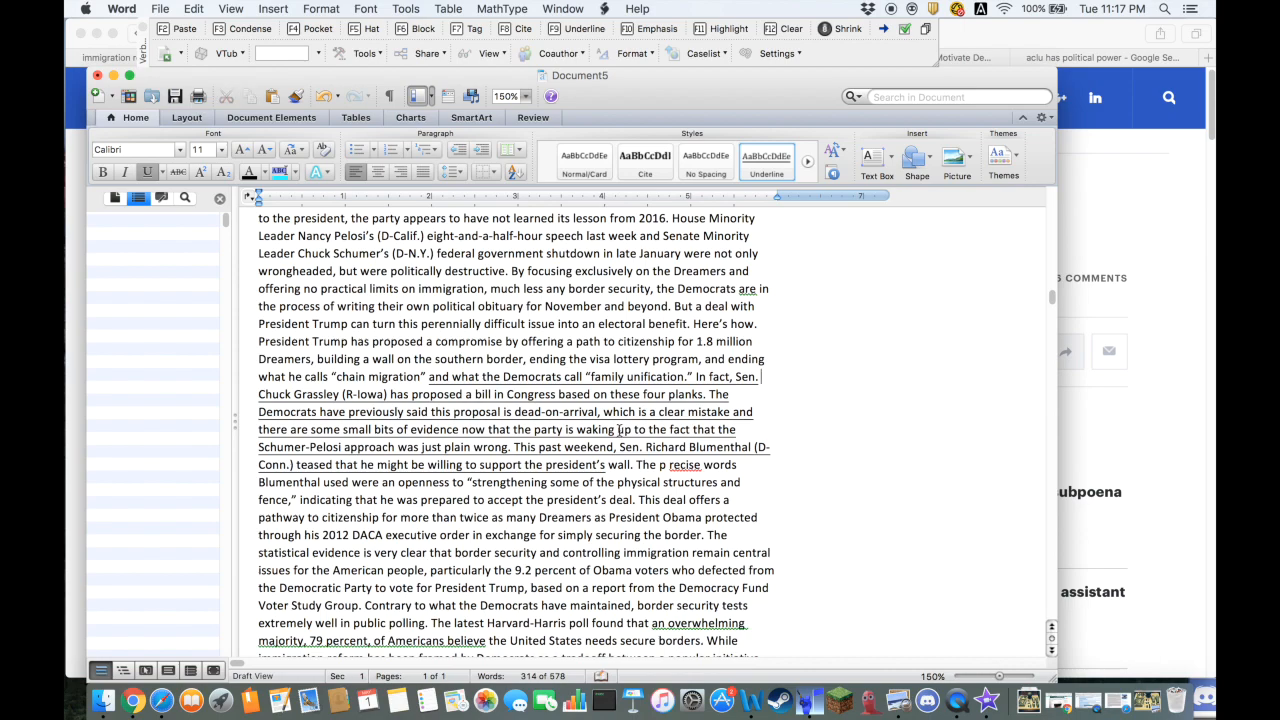
Look through the article from start to end to check which passages are underlined and which are not.
scroll(620, 430, down, 7)
scroll(619, 430, up, 8)
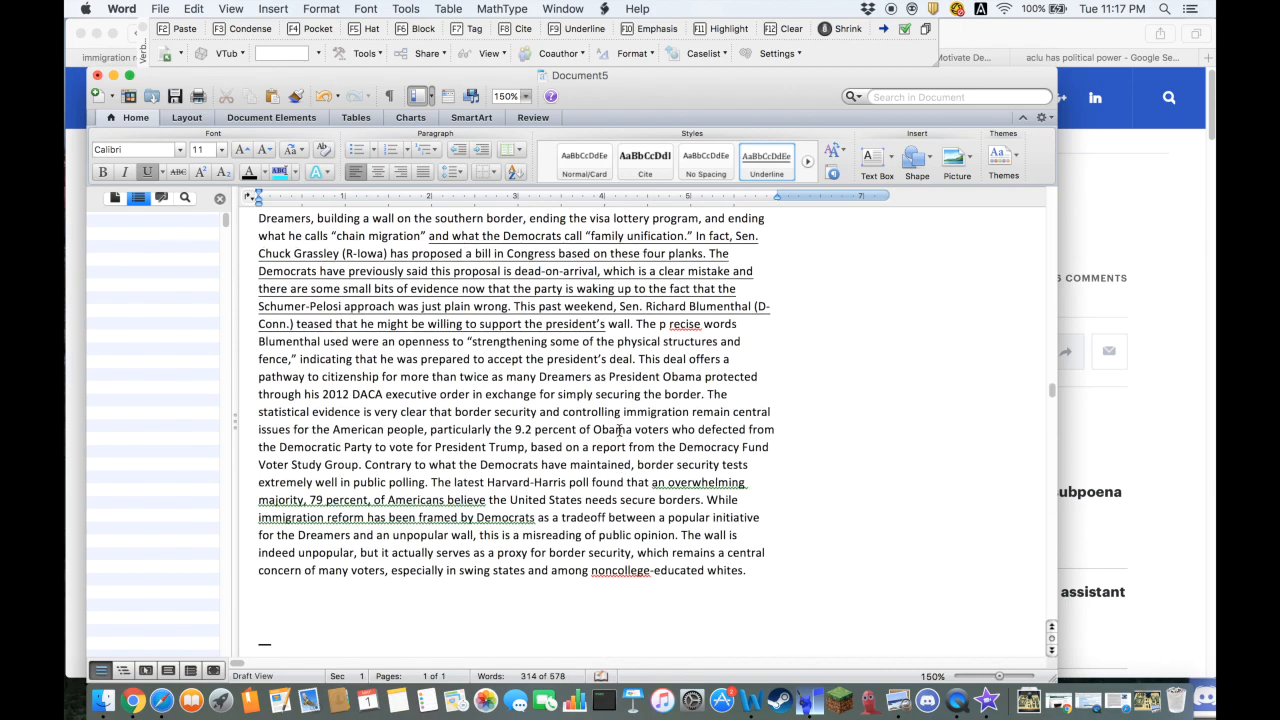
scroll(619, 430, up, 4)
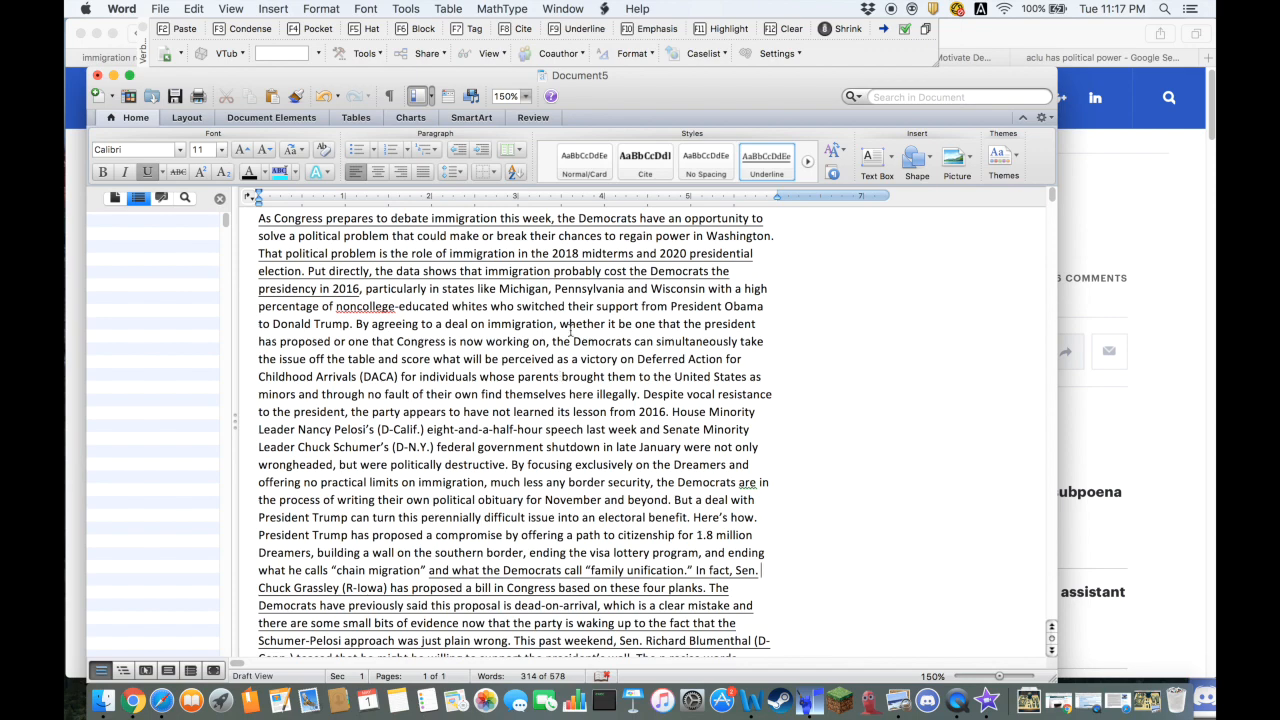
scroll(572, 330, down, 5)
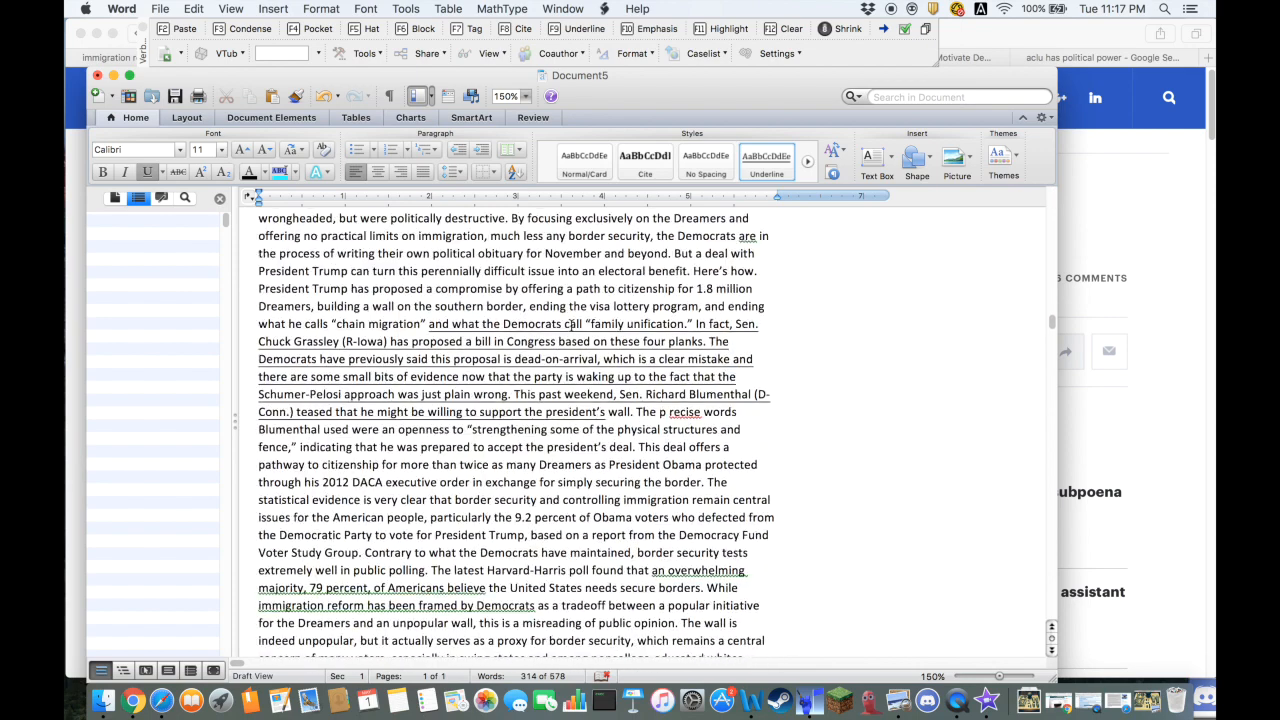
scroll(572, 324, down, 1)
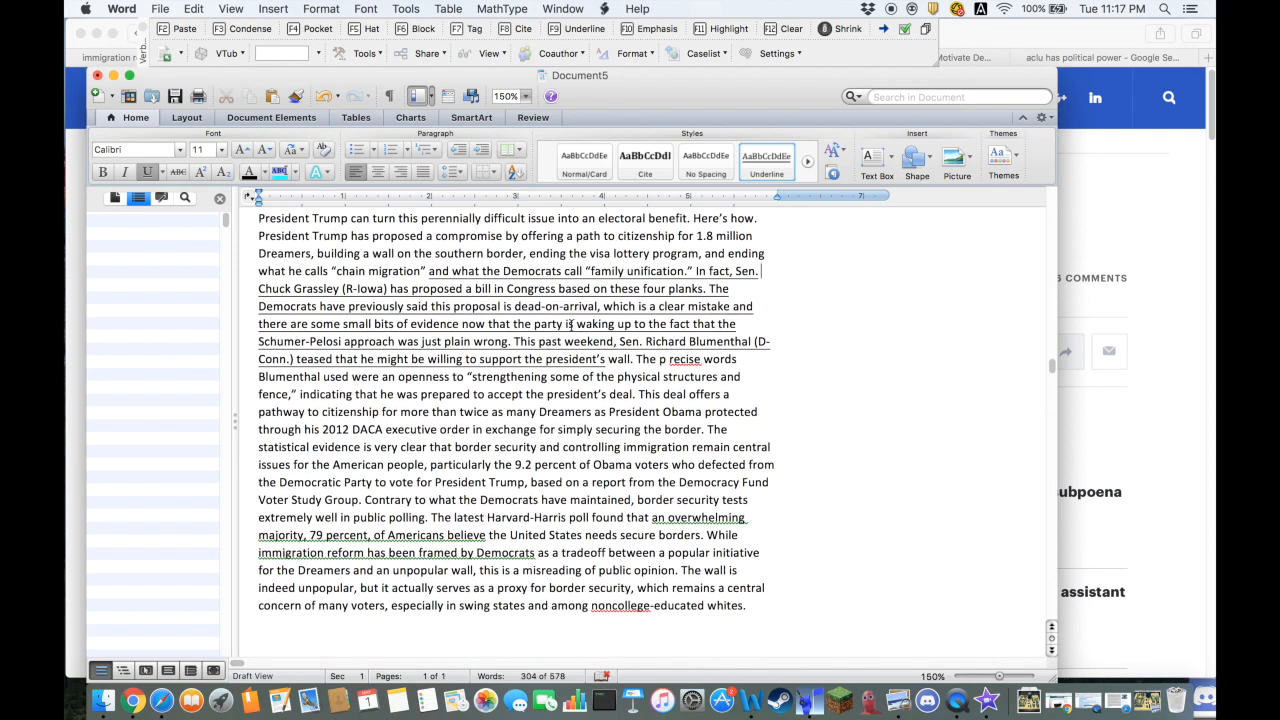
scroll(571, 324, down, 2)
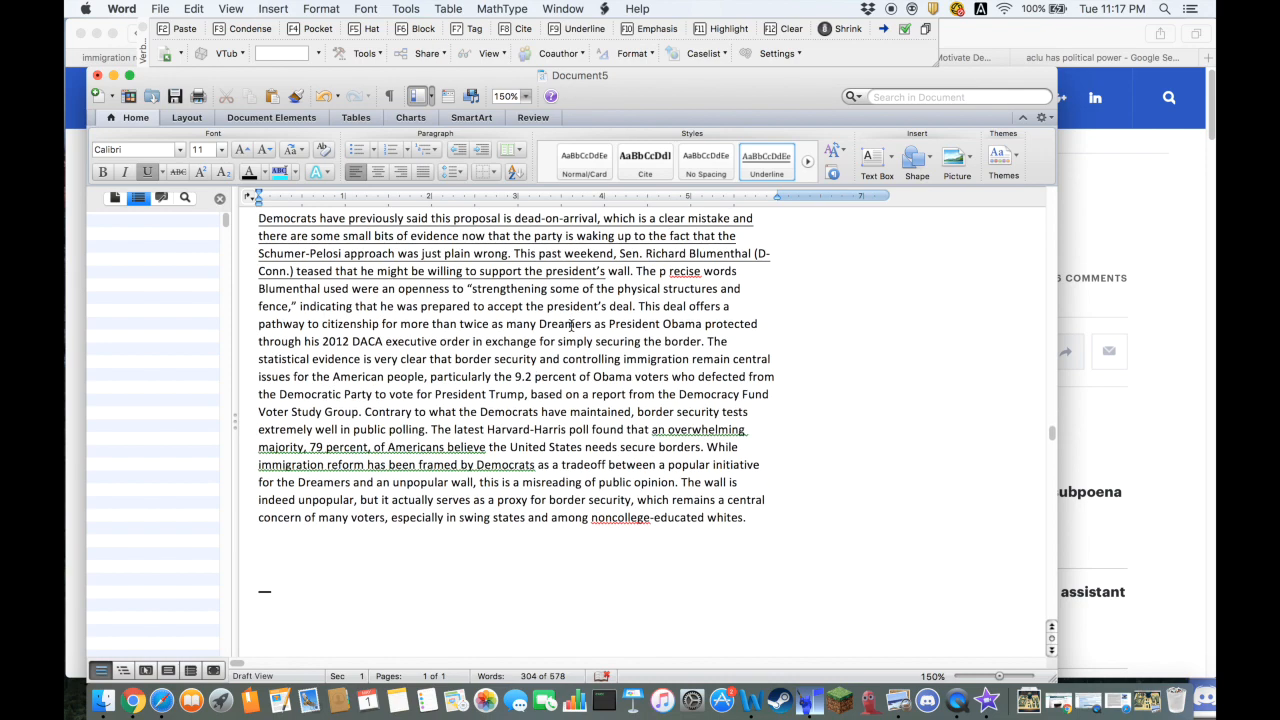
scroll(572, 333, up, 2)
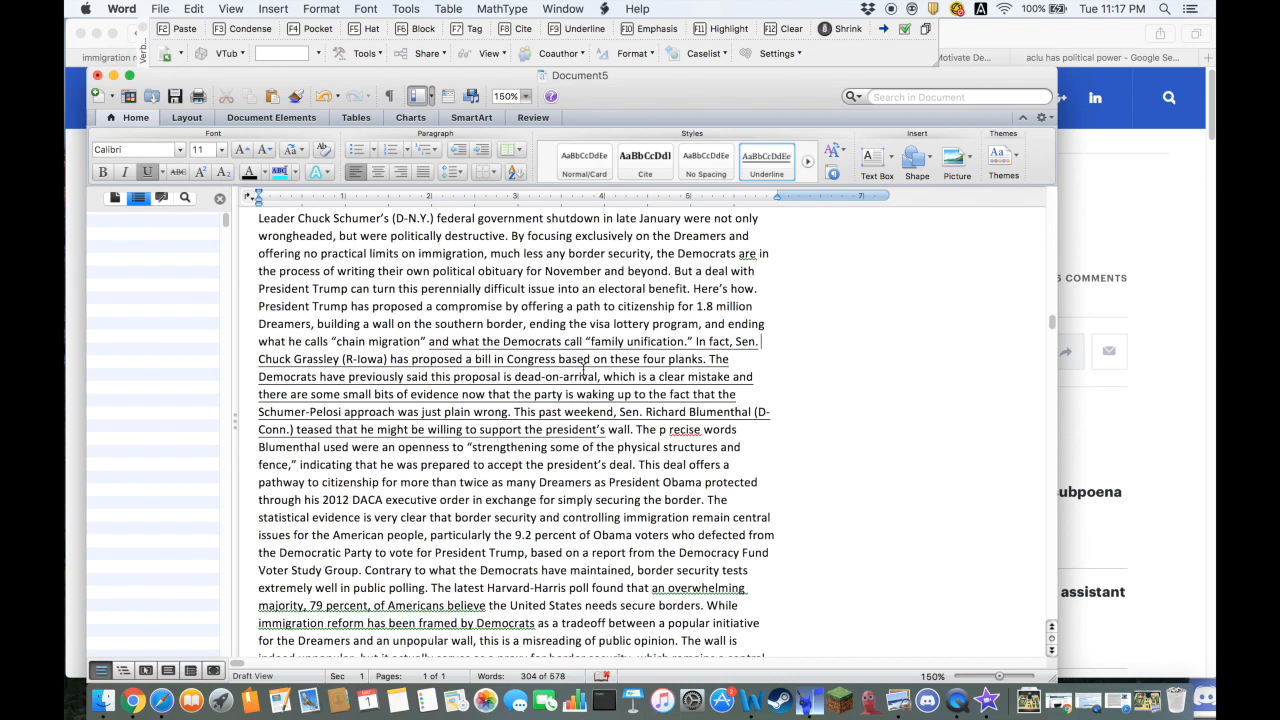
scroll(583, 370, up, 5)
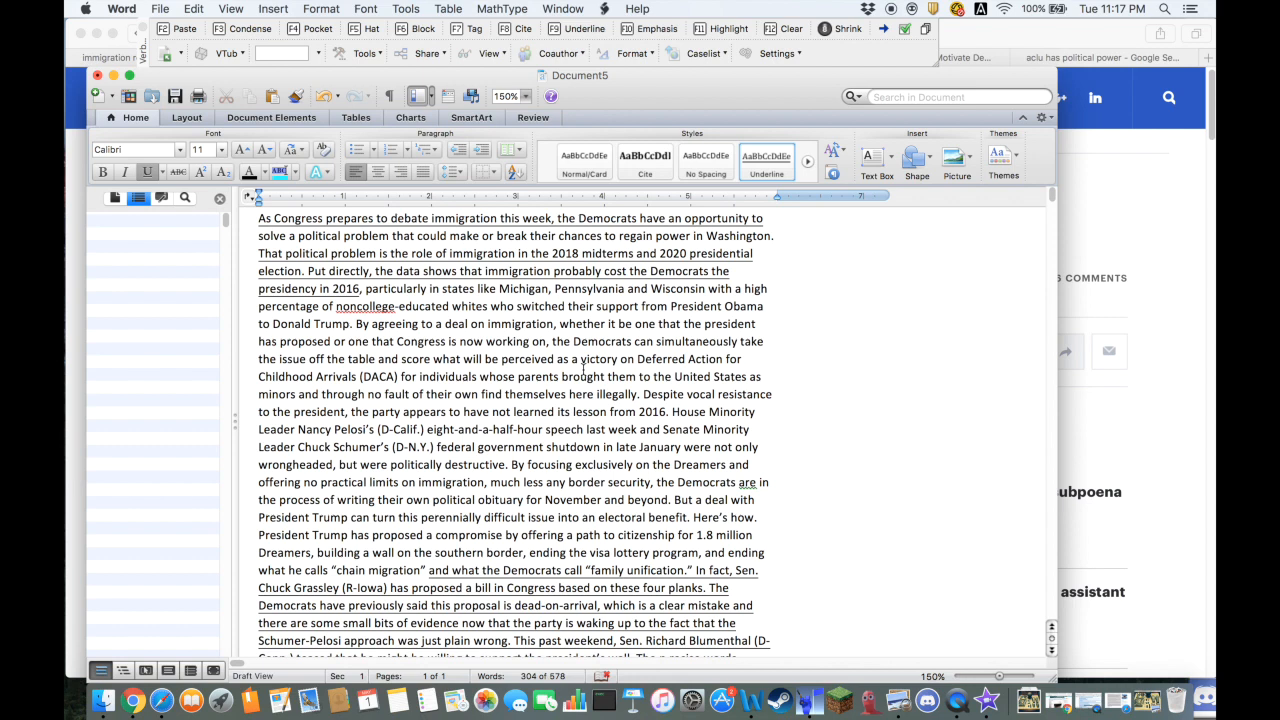
Shrink the card's non-underlined text with Verbatim's Shrink command and check it through to the end.
click(587, 288)
click(846, 30)
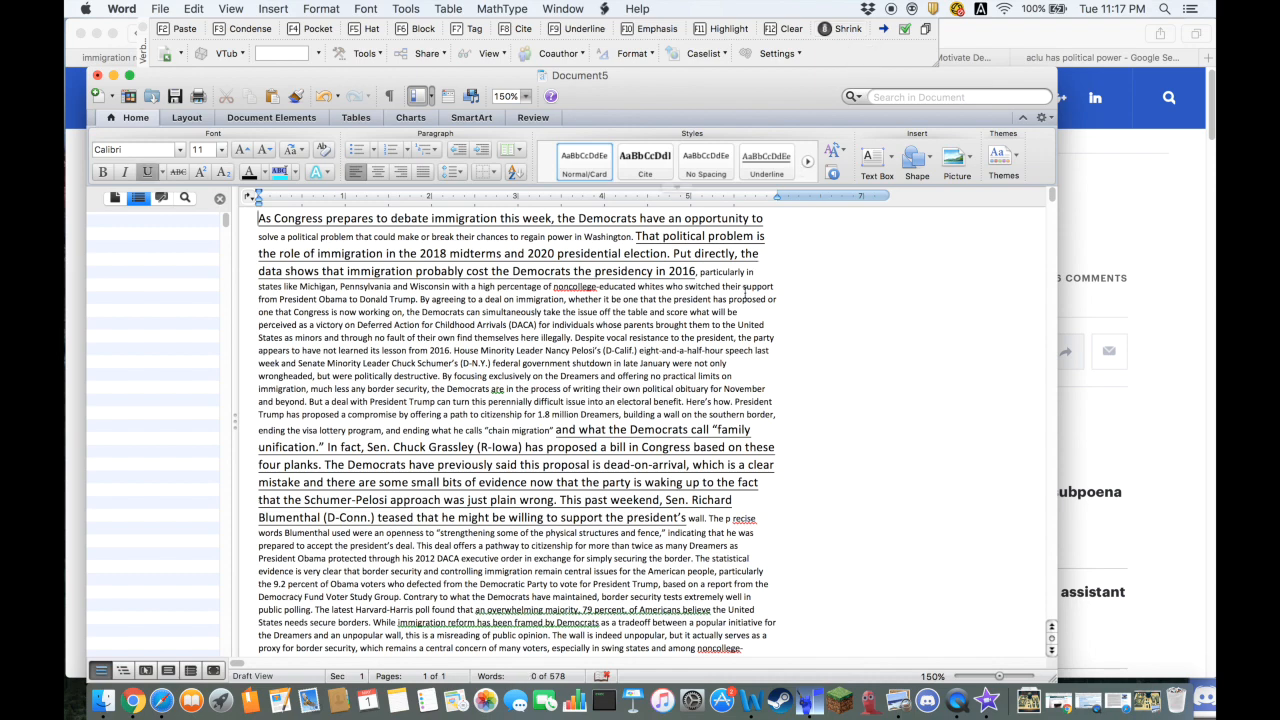
scroll(744, 293, down, 5)
scroll(744, 293, up, 5)
scroll(650, 327, down, 3)
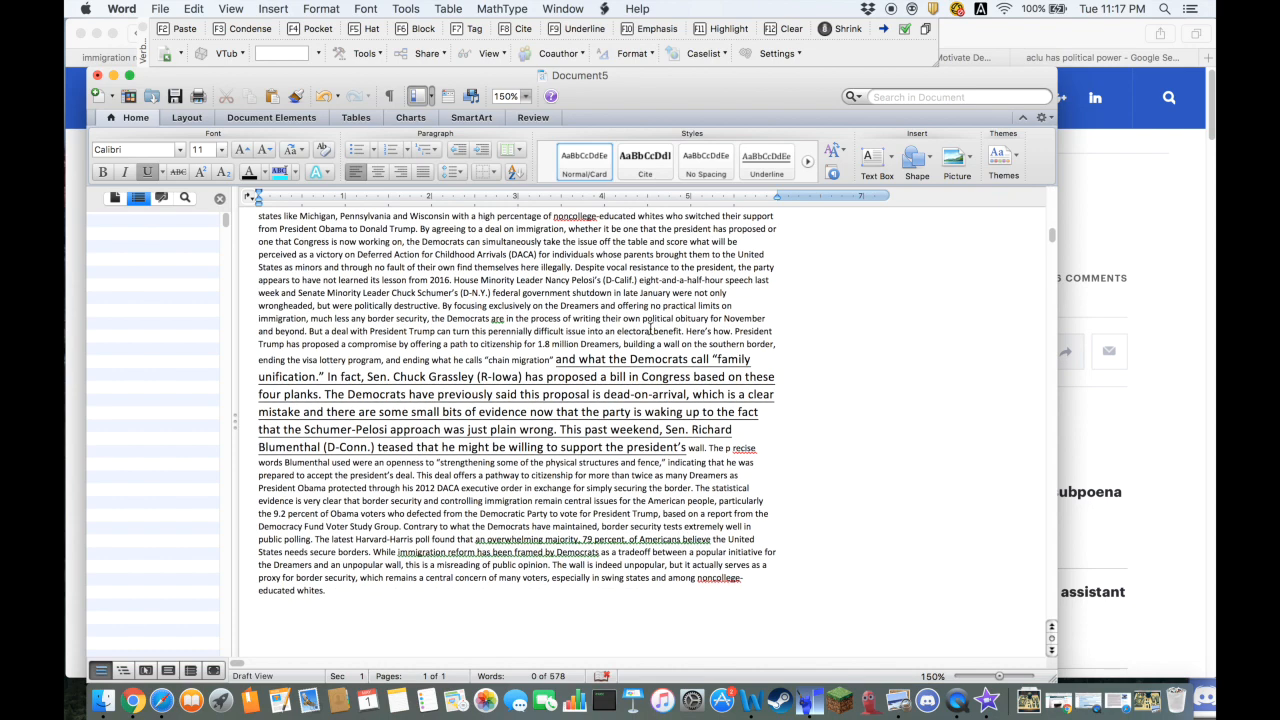
scroll(650, 329, up, 3)
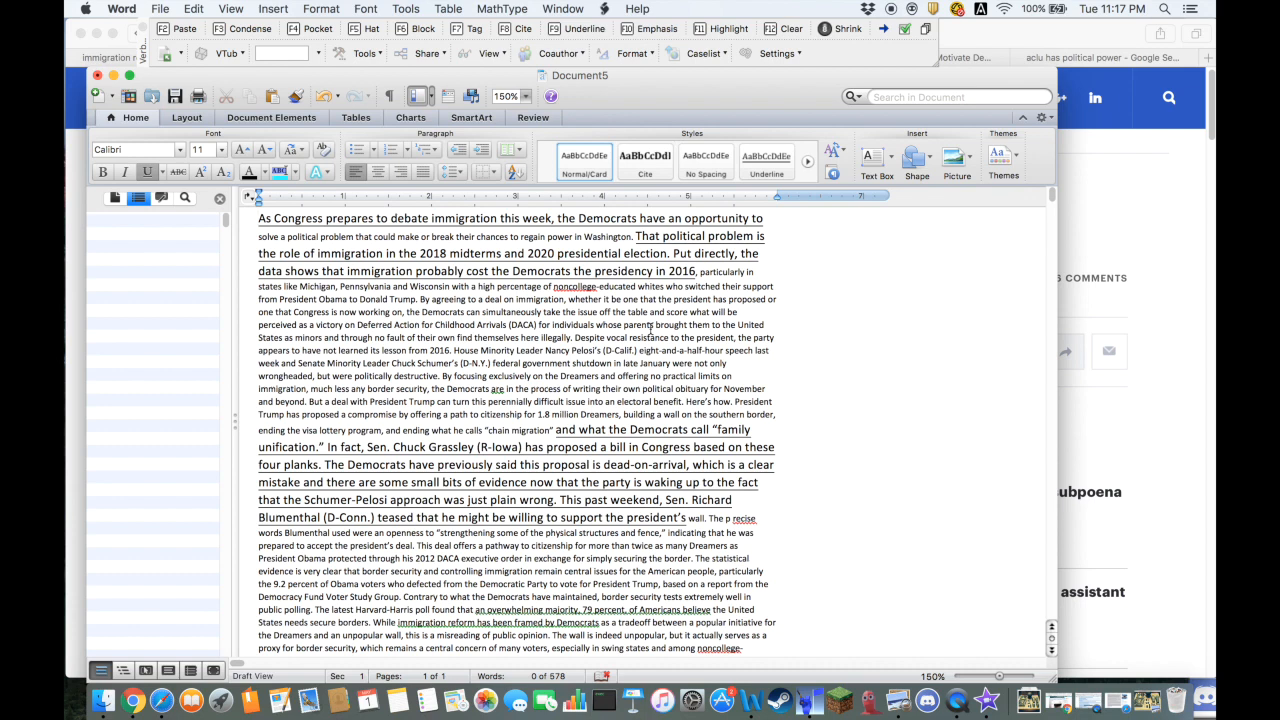
Highlight the first line, "As Congress prepares" through "an opportunity to", in turquoise with Verbatim's Highlight command.
scroll(650, 328, down, 1)
scroll(650, 328, up, 1)
drag(259, 217, 855, 232)
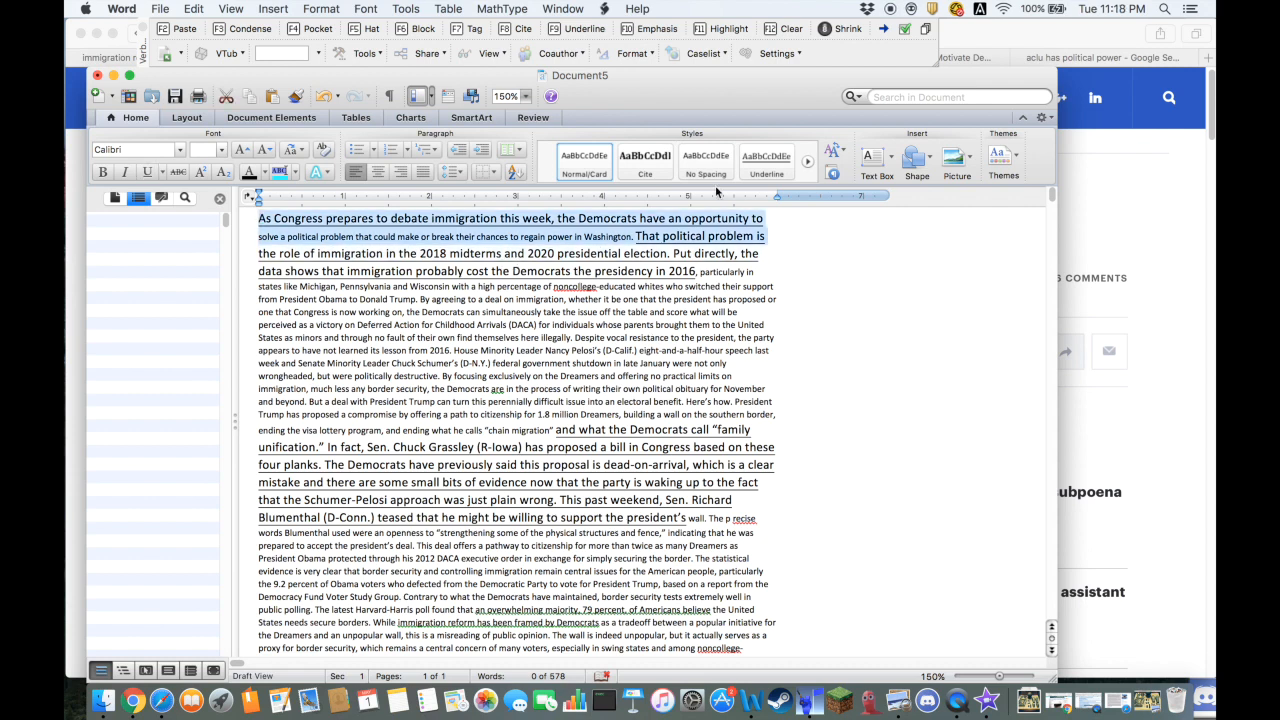
drag(773, 221, 255, 229)
click(251, 227)
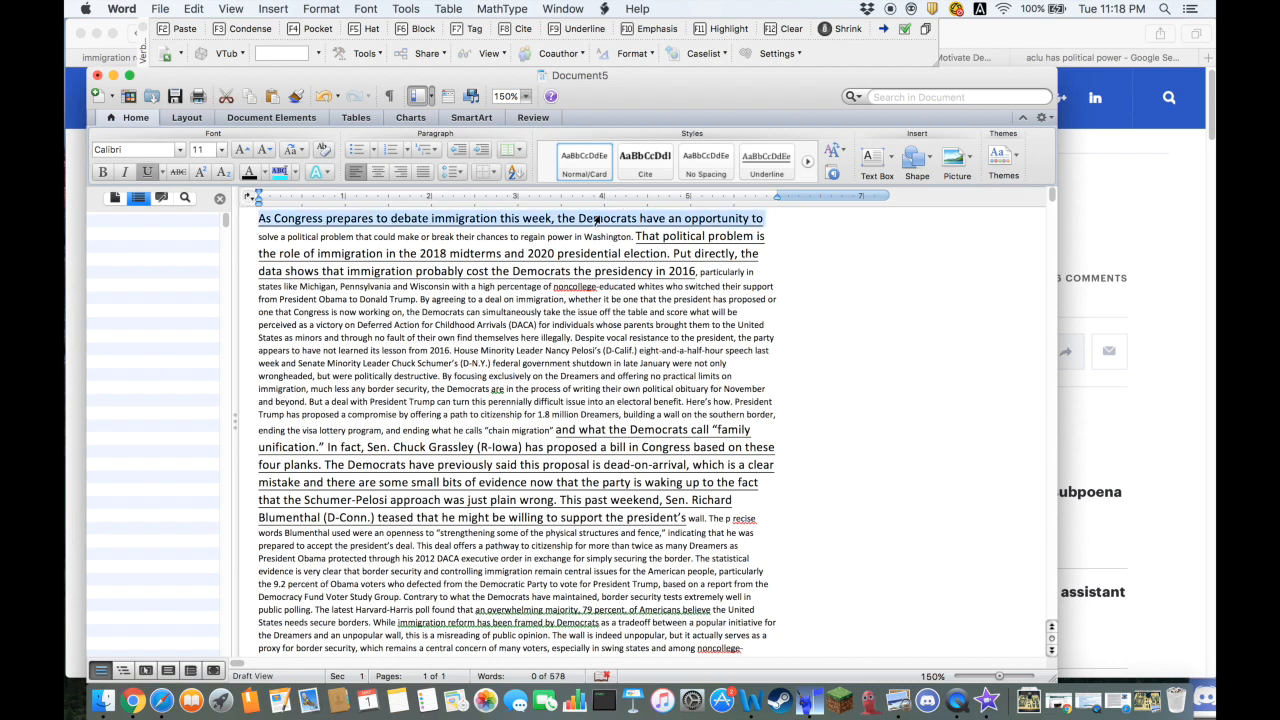
click(722, 29)
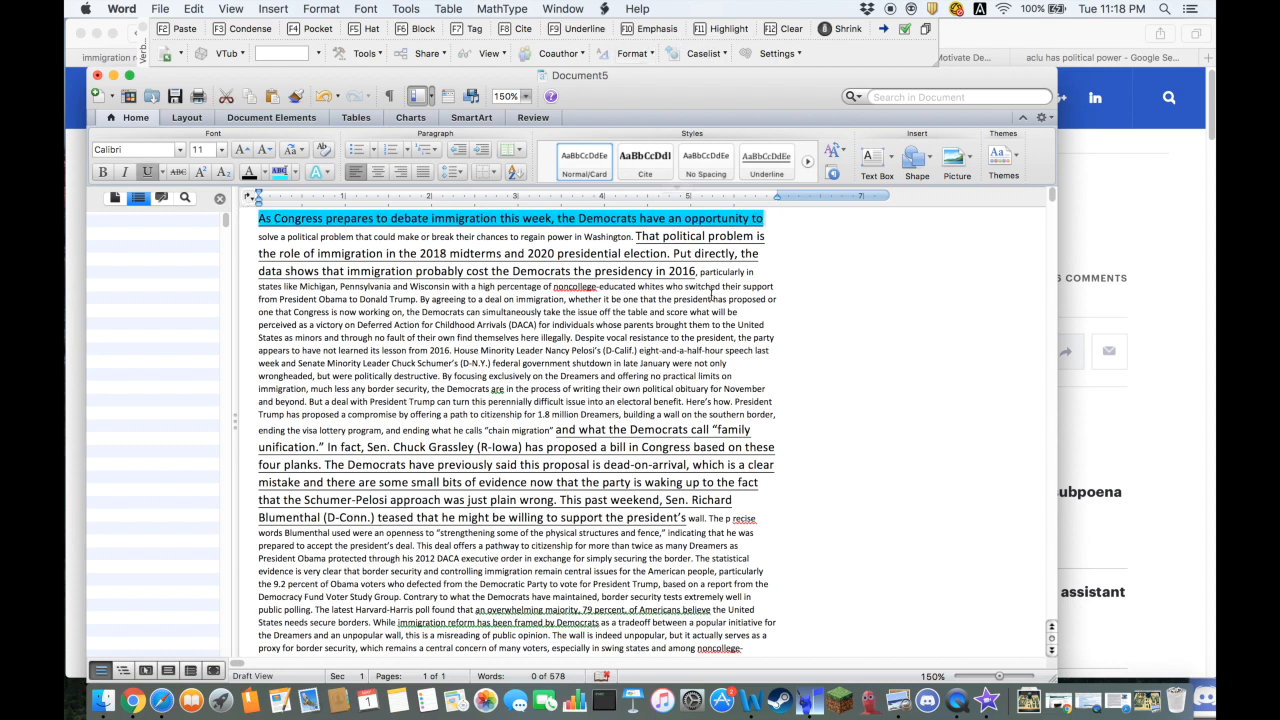
click(609, 325)
Highlight the underlined passage from "and what the Democrats call" through "the party is waking up to" in yellow.
drag(556, 430, 716, 483)
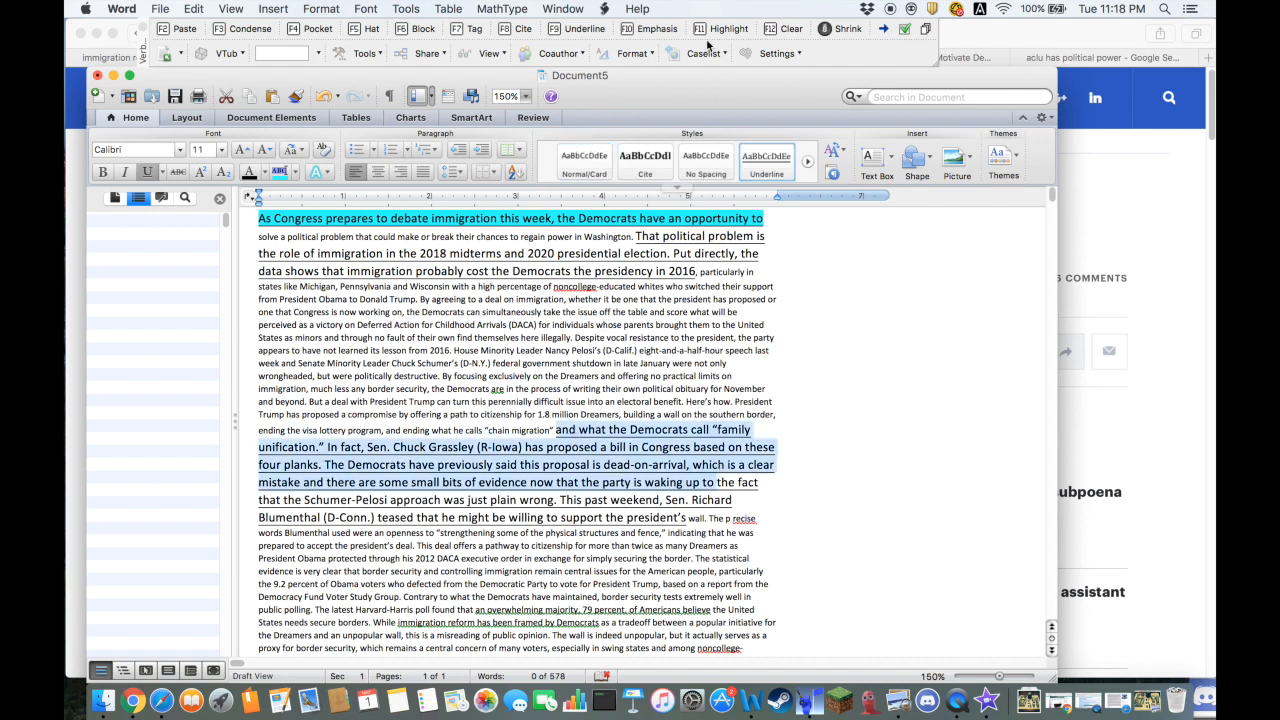
click(720, 34)
click(805, 414)
scroll(812, 525, down, 3)
scroll(812, 525, up, 2)
mouse_move(715, 448)
mouse_down()
mouse_move(556, 395)
mouse_move(752, 402)
mouse_move(774, 438)
mouse_move(714, 447)
mouse_up()
click(279, 173)
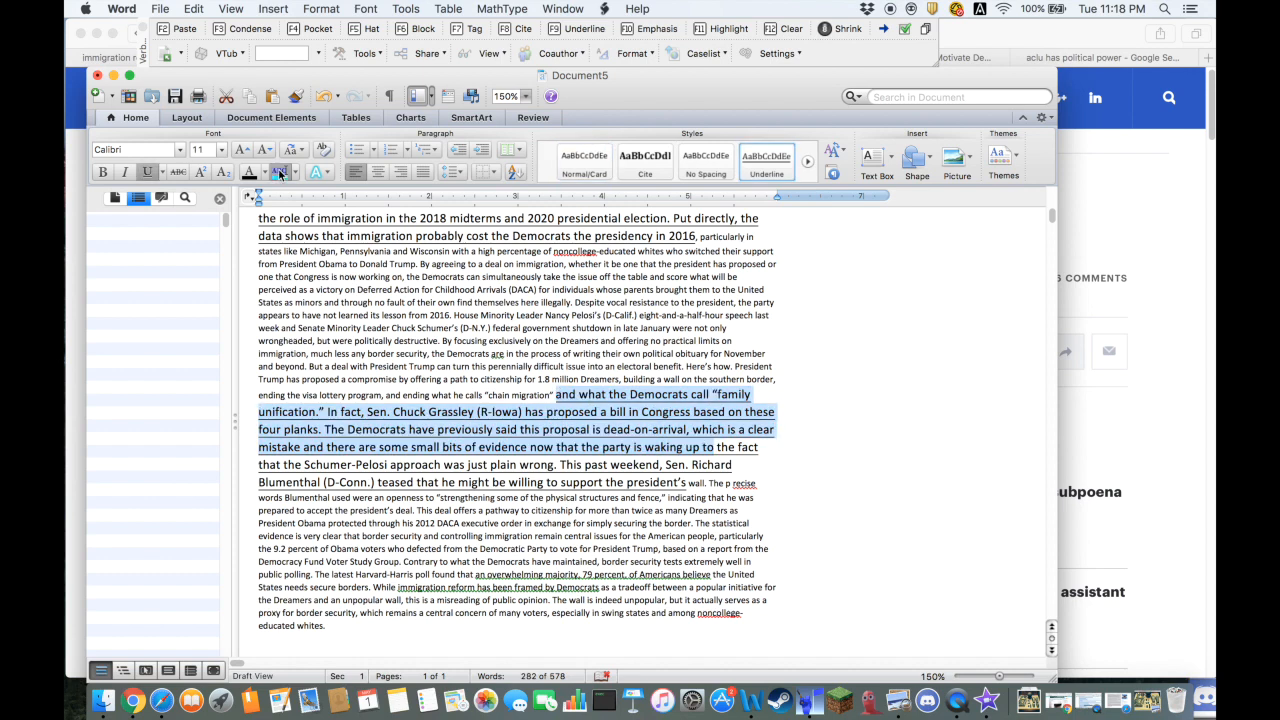
click(295, 172)
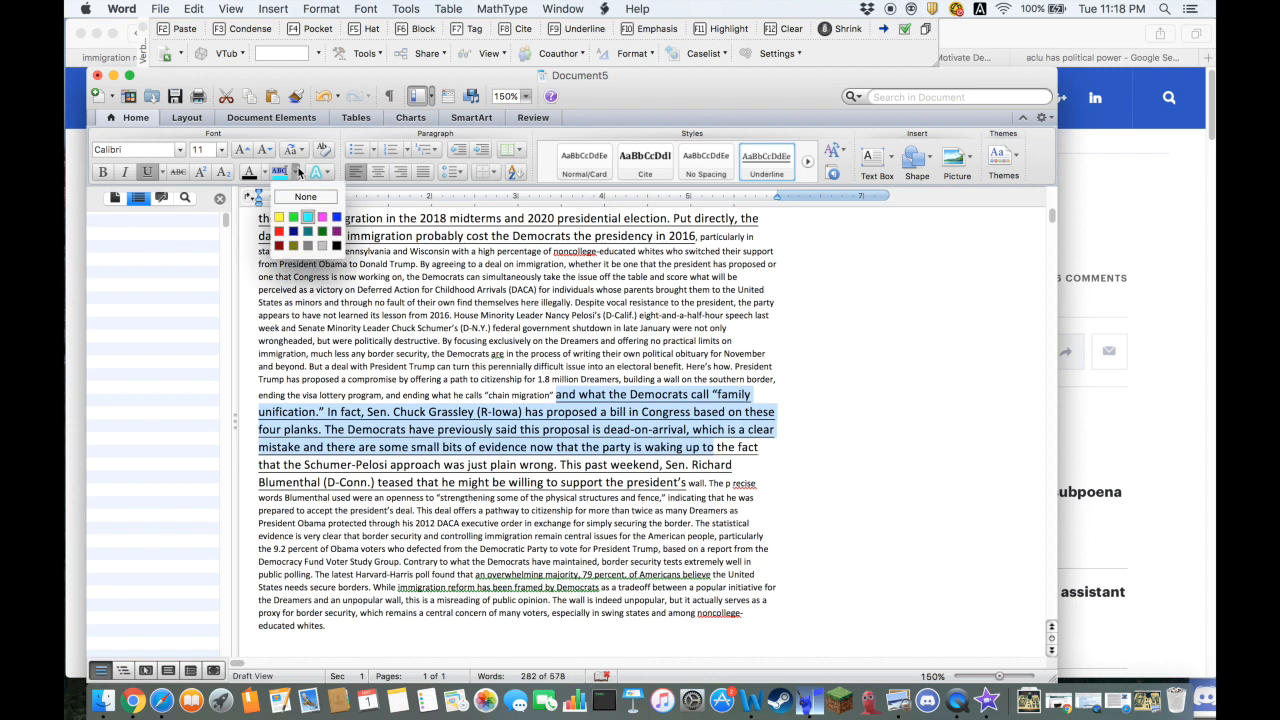
click(282, 219)
click(712, 393)
scroll(917, 383, up, 1)
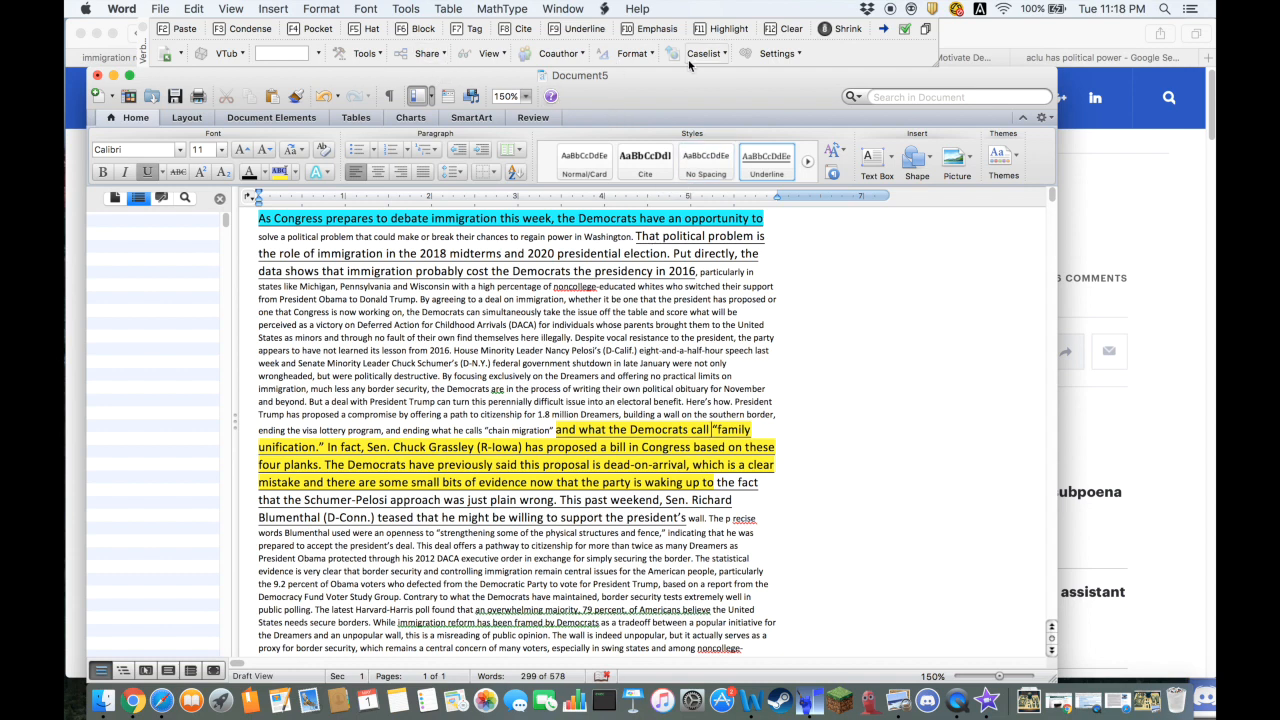
Unify the highlight colour of the whole card to yellow with Verbatim's Standardize Highlighting command.
click(635, 53)
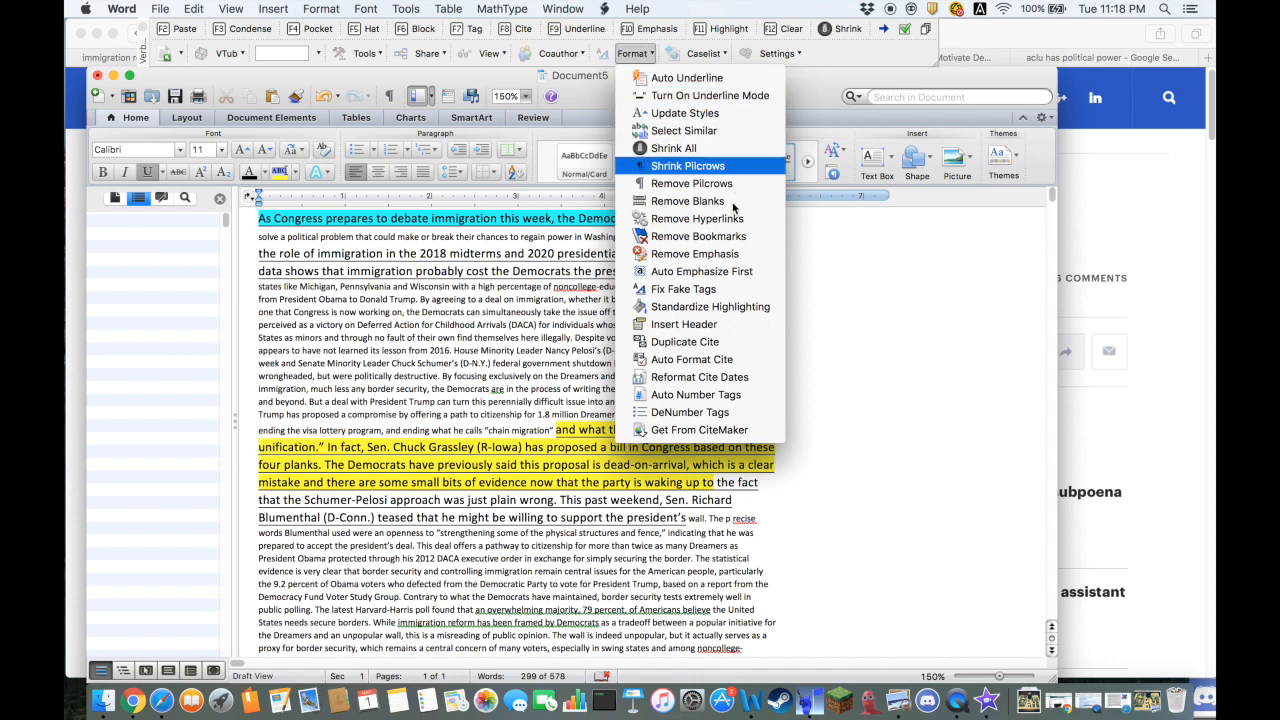
click(741, 311)
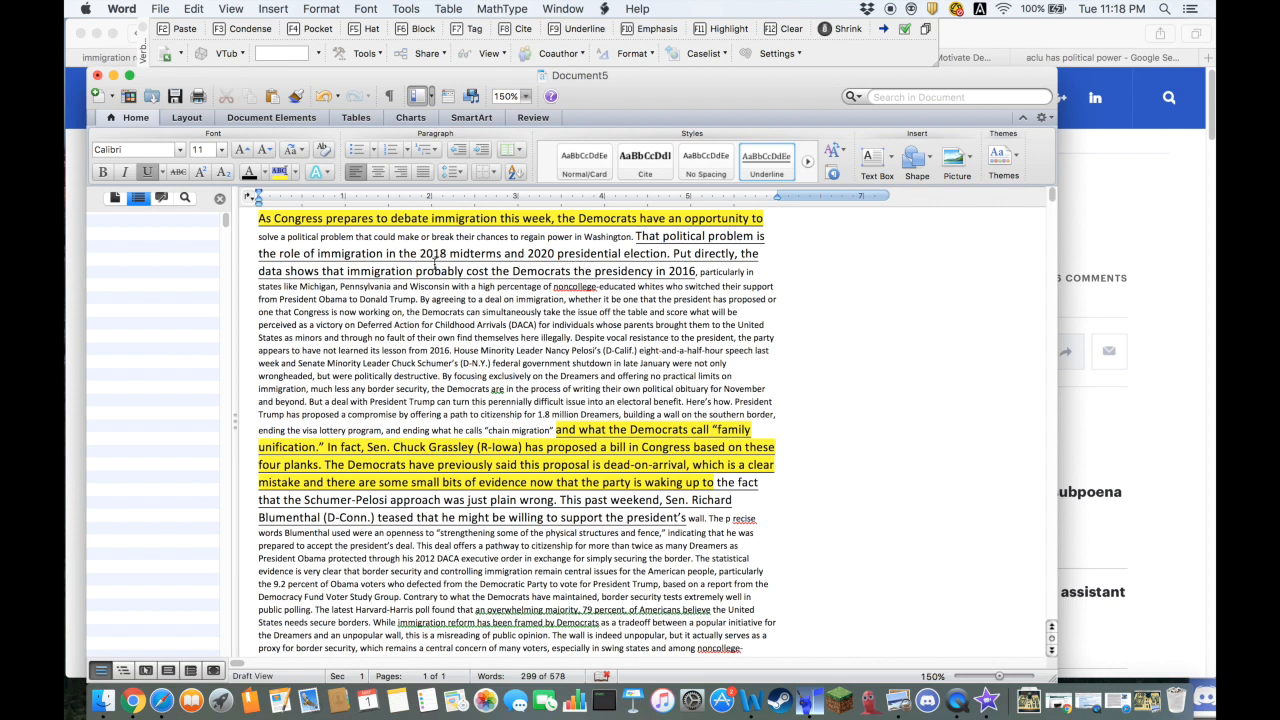
scroll(435, 264, down, 4)
scroll(300, 250, up, 4)
Insert two blank lines above the article and apply Verbatim's Pocket style to the first one.
click(260, 222)
key(Return)
key(Return)
key(Up)
key(Up)
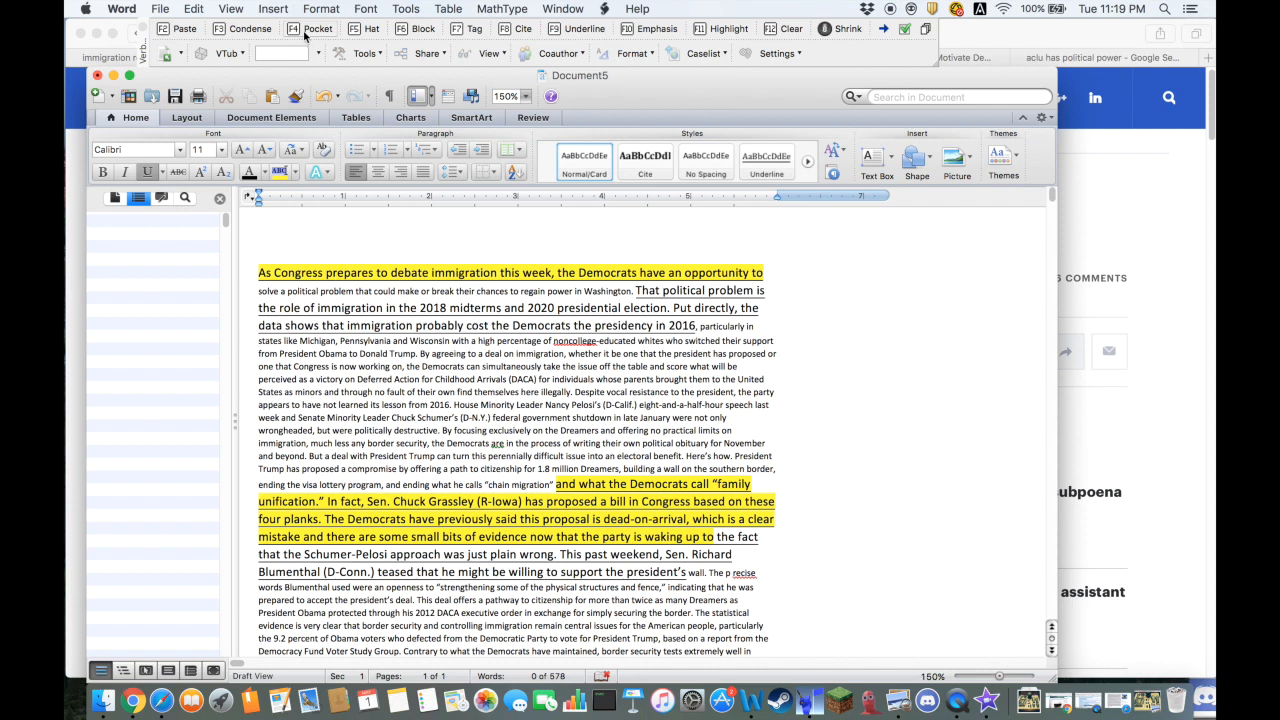
click(306, 33)
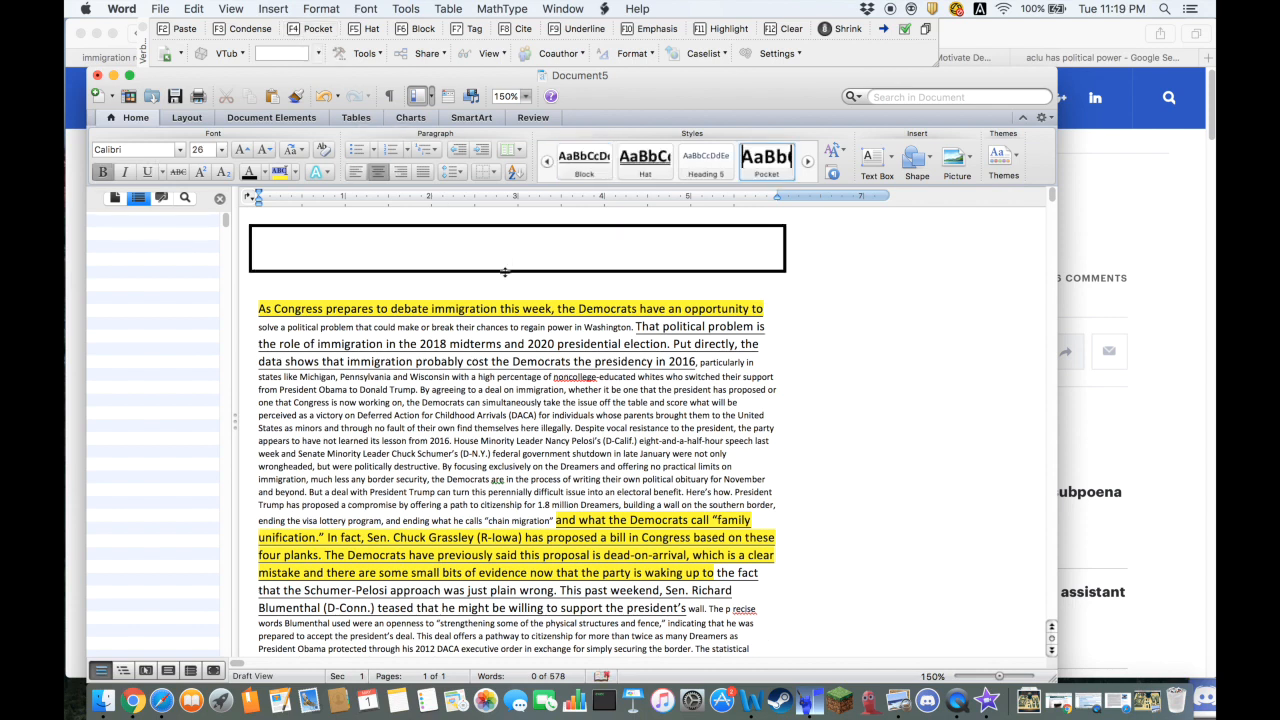
text(1NC)
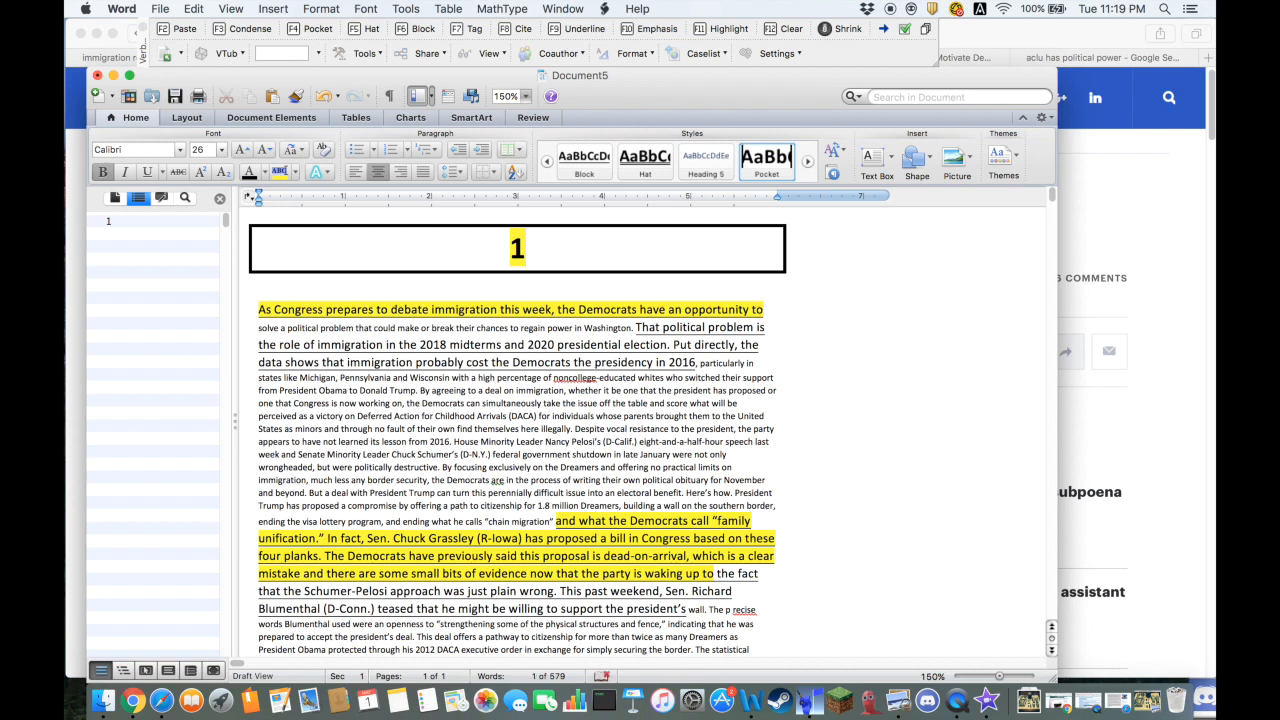
key(BackSpace)
key(BackSpace)
key(BackSpace)
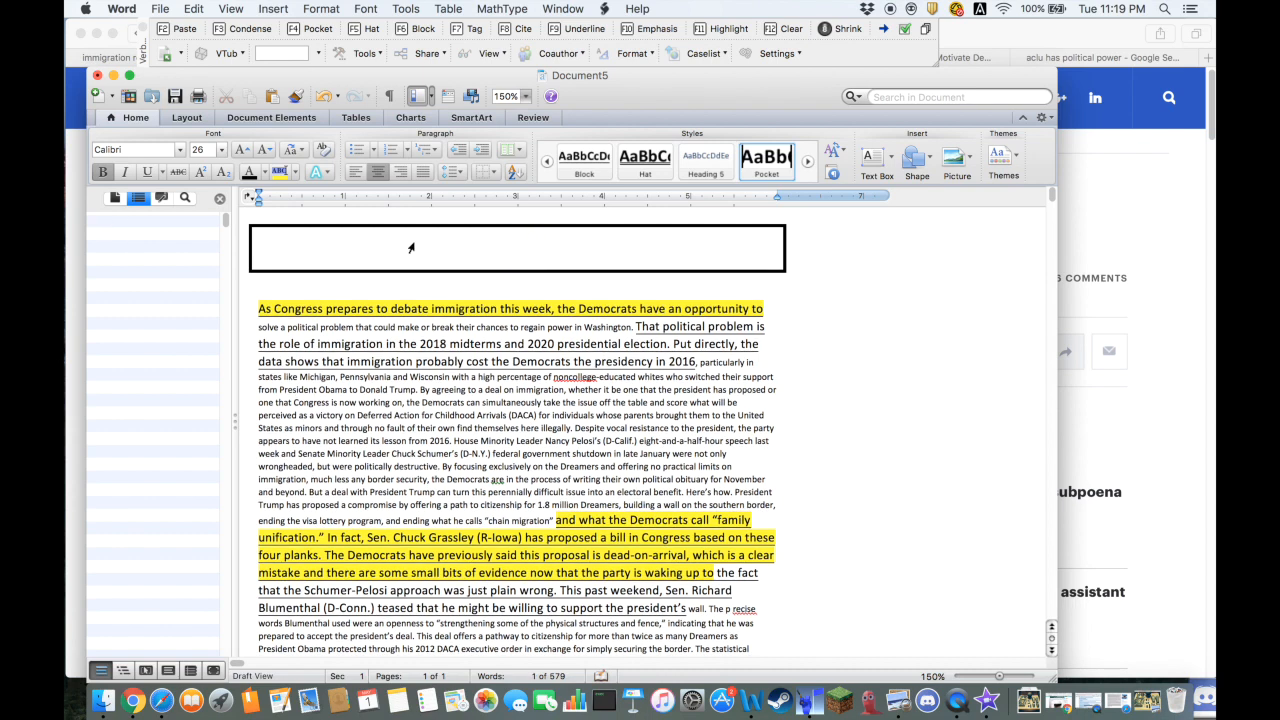
click(281, 172)
text(!)
key(BackSpace)
Enter "1NC Verbatim Practice" as the Pocket heading above the article.
text(1NC)
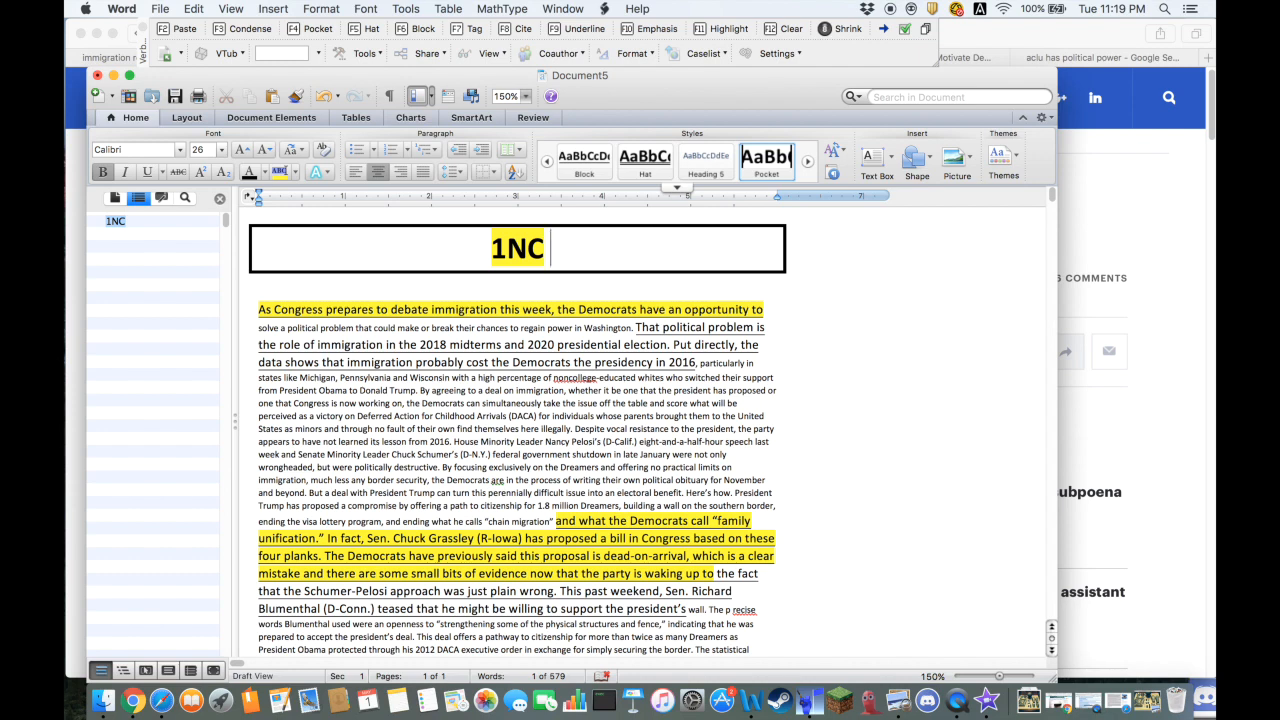
text( Verbatim)
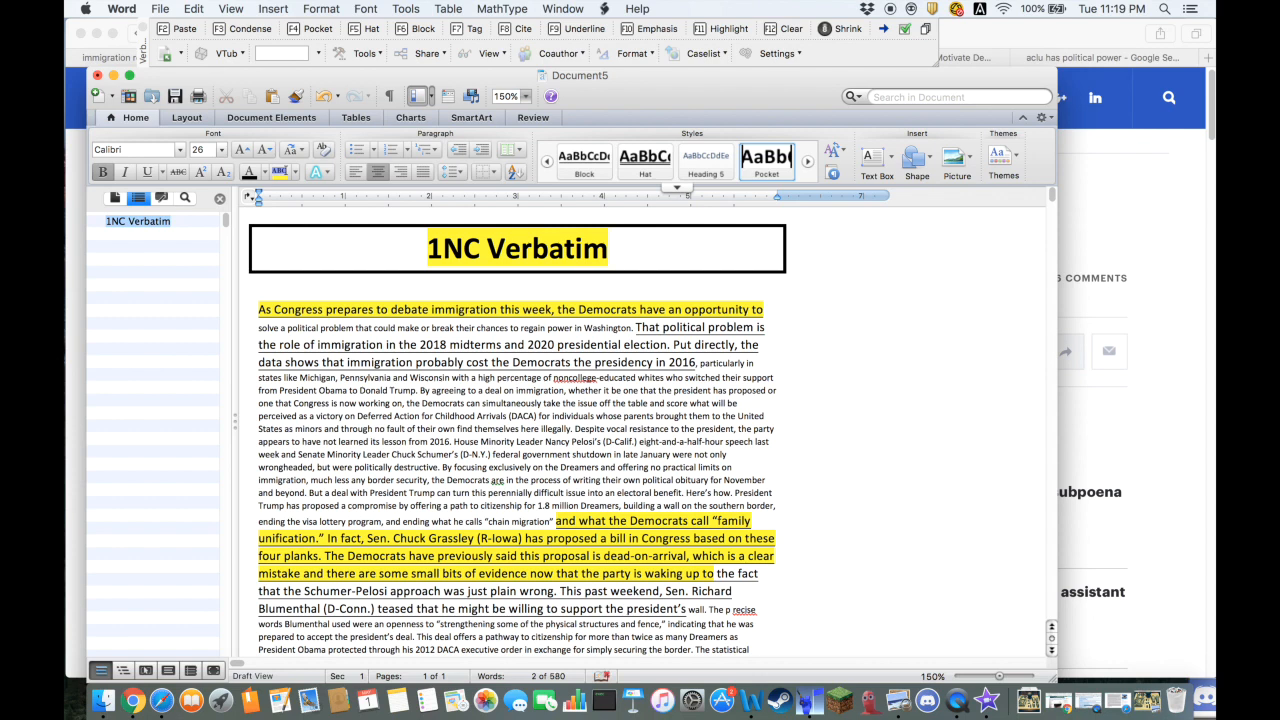
text( Practice)
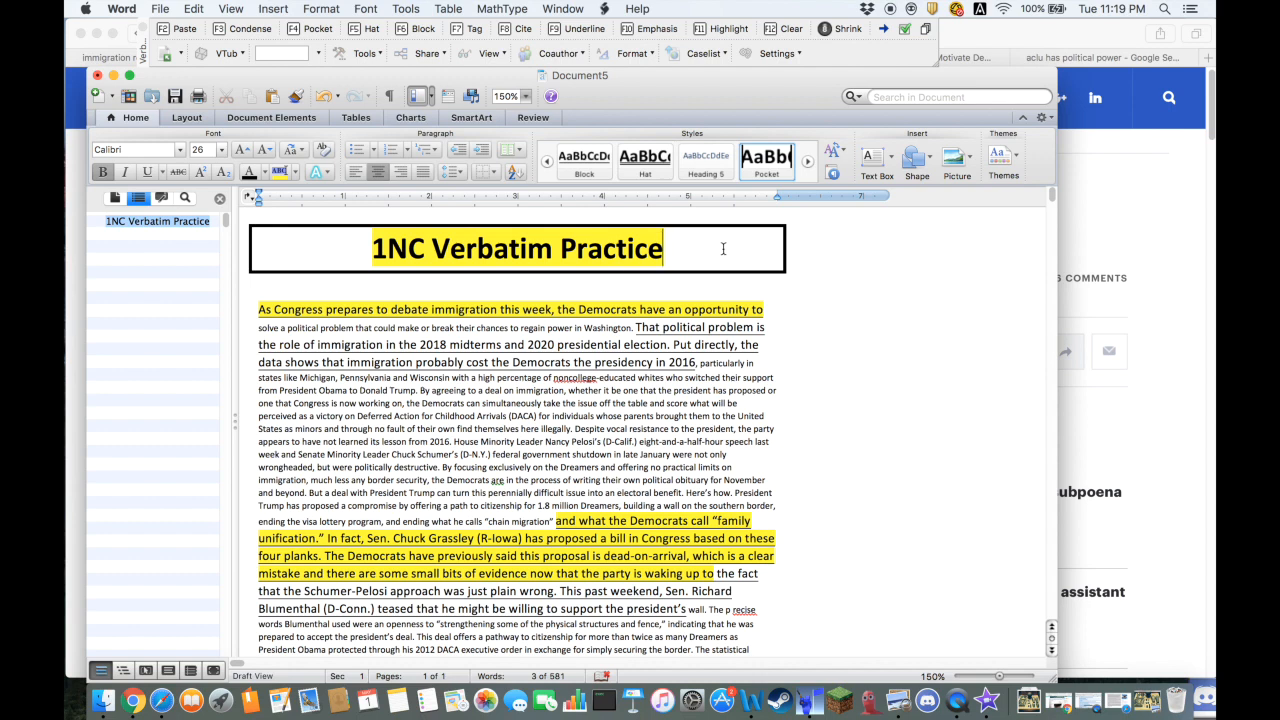
Remove the yellow highlighting from the "1NC Verbatim Practice" heading.
drag(723, 249, 374, 240)
click(280, 172)
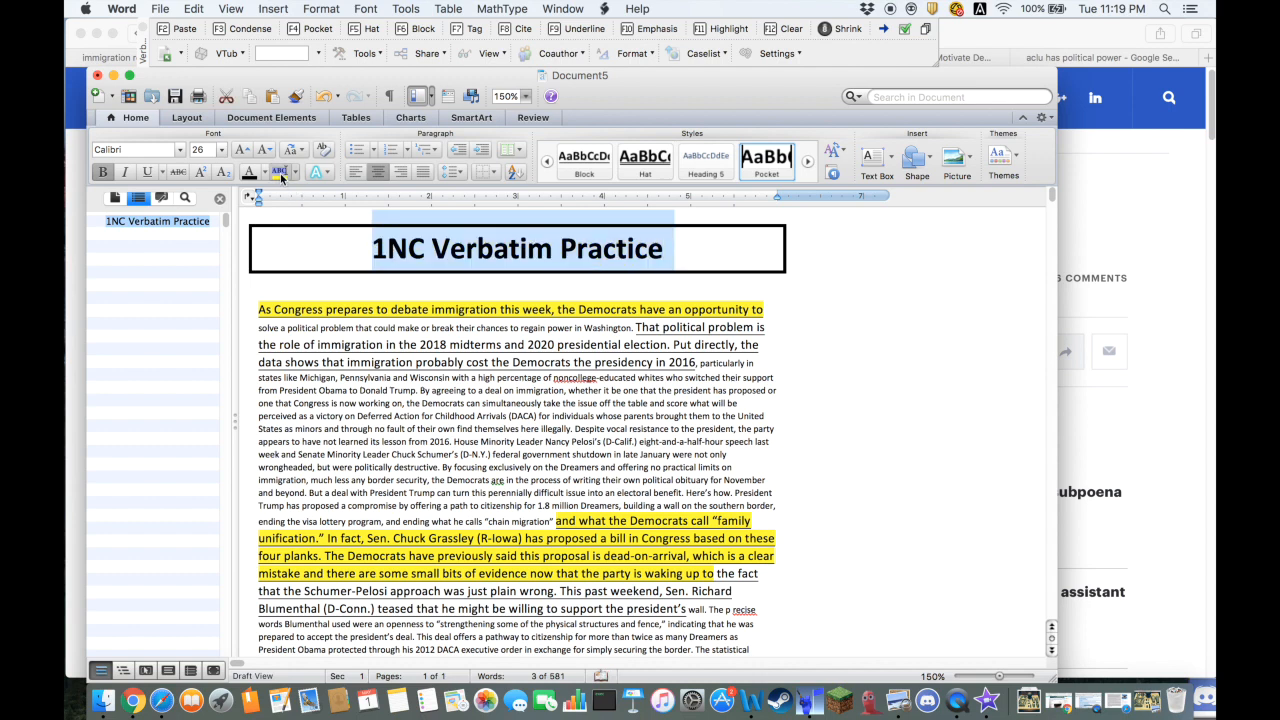
click(730, 265)
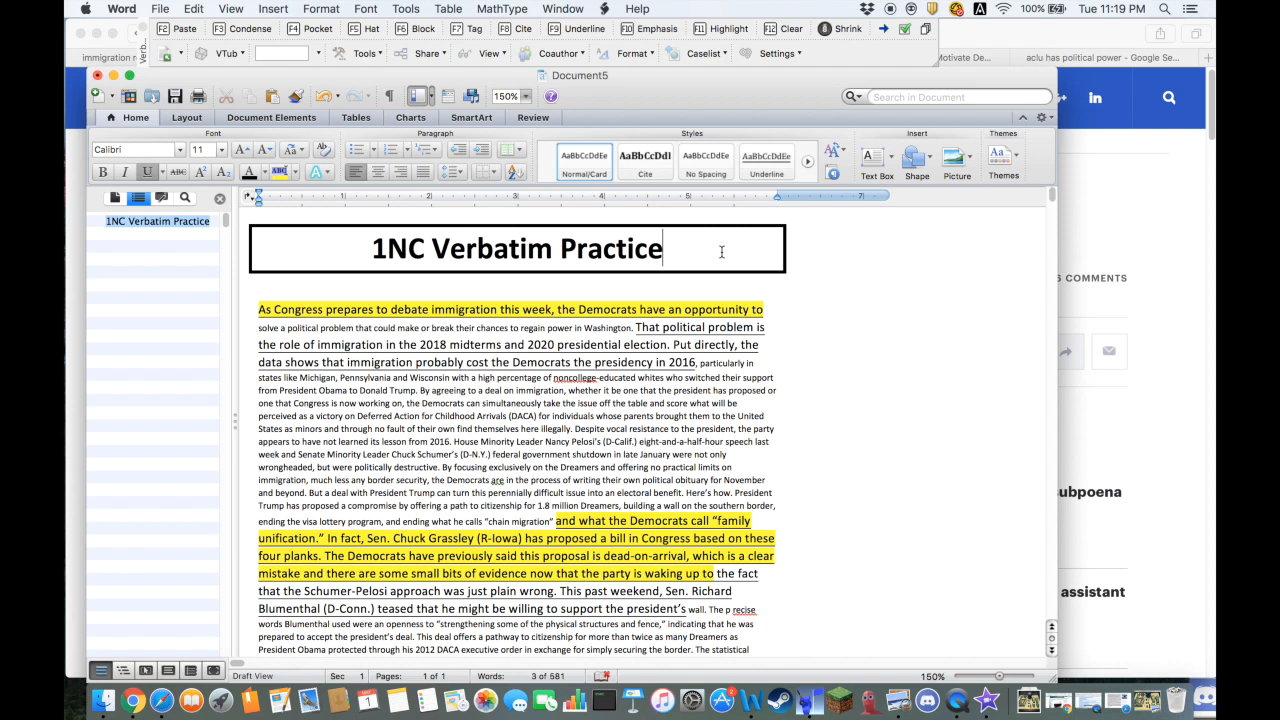
Add a line in Verbatim's Hat style below the Pocket heading, reading "Verbatim".
key(Return)
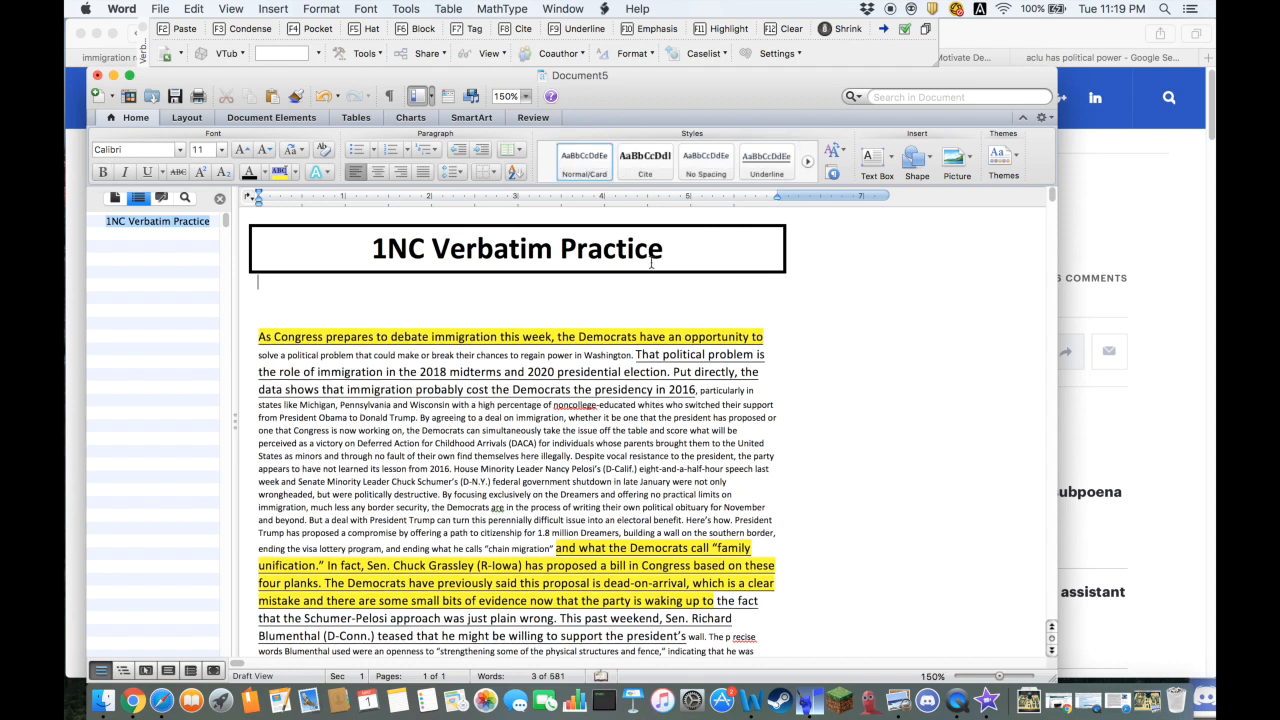
click(380, 41)
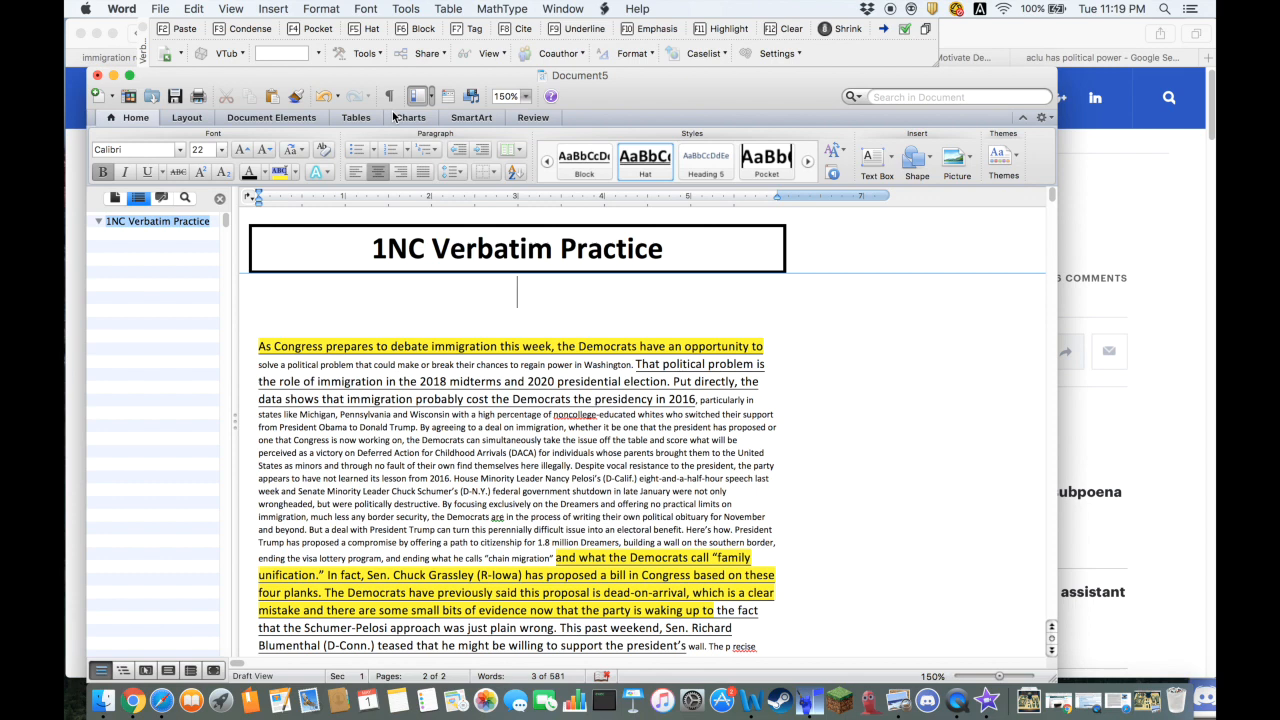
text(Verbatim)
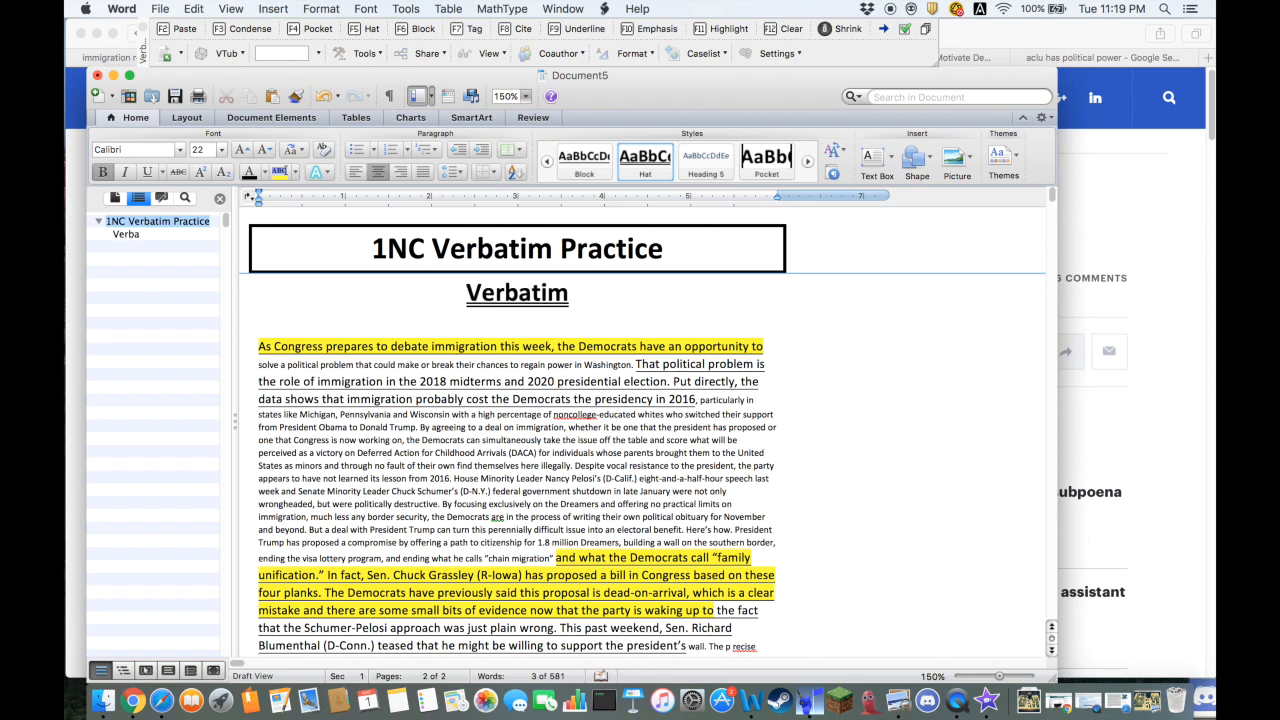
Add a line in Verbatim's Block style beneath the "Verbatim" Hat heading, reading "Policy".
key(Return)
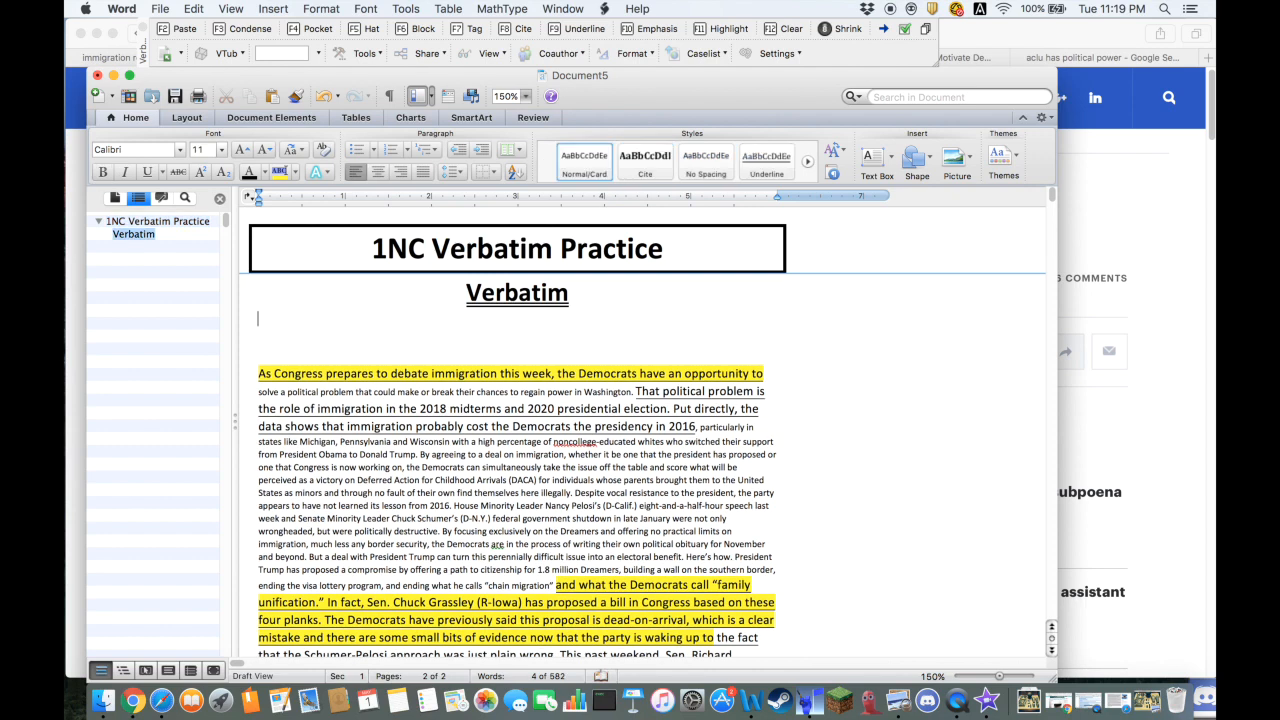
click(412, 33)
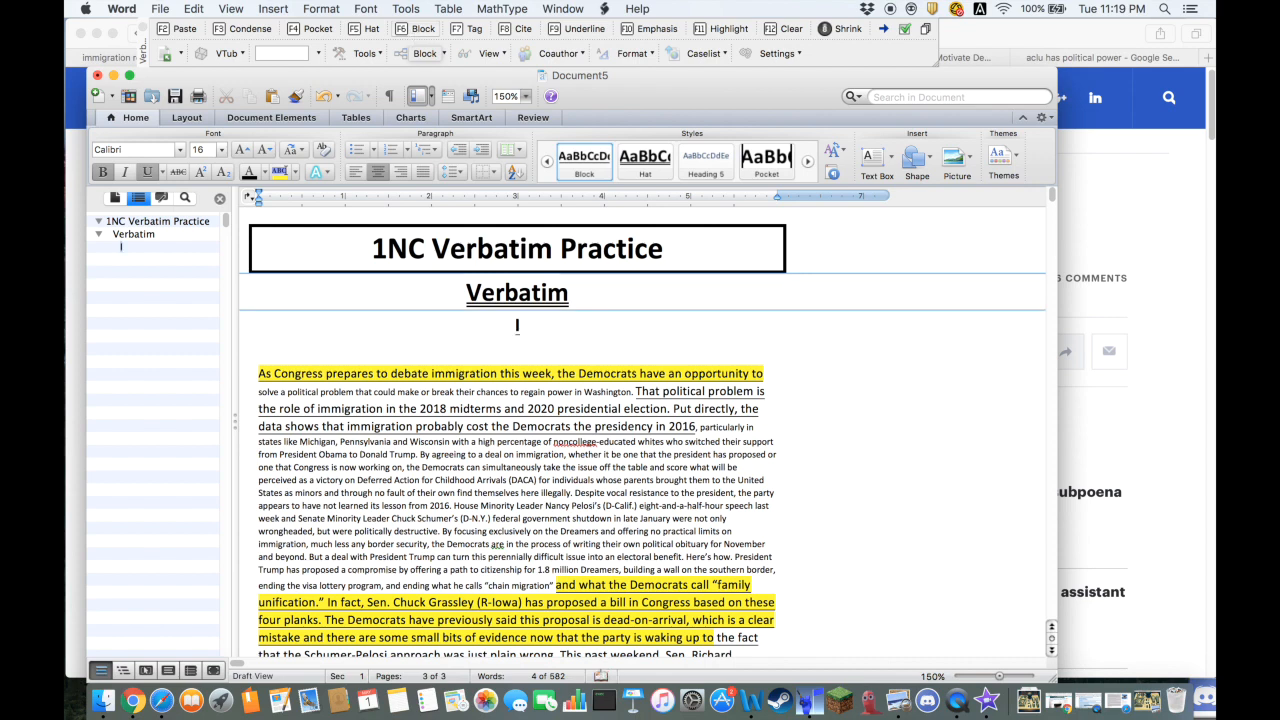
text(Policy)
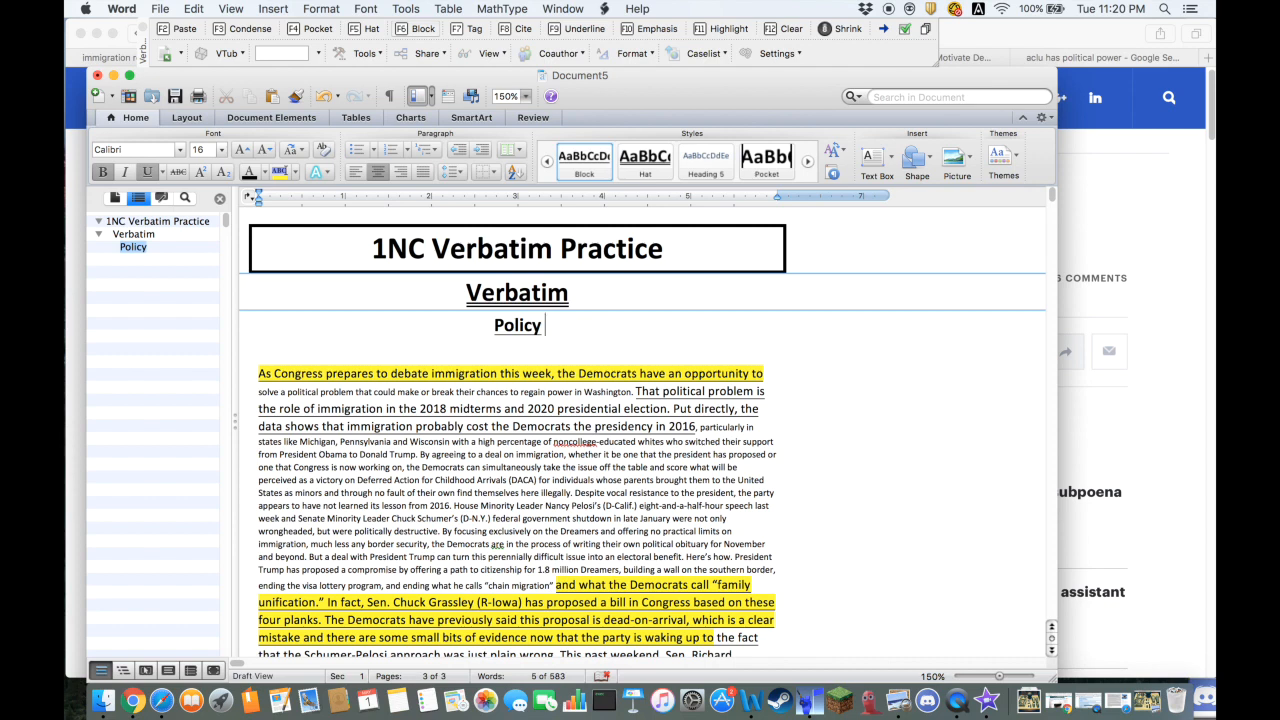
scroll(442, 298, down, 2)
scroll(442, 298, up, 2)
click(692, 253)
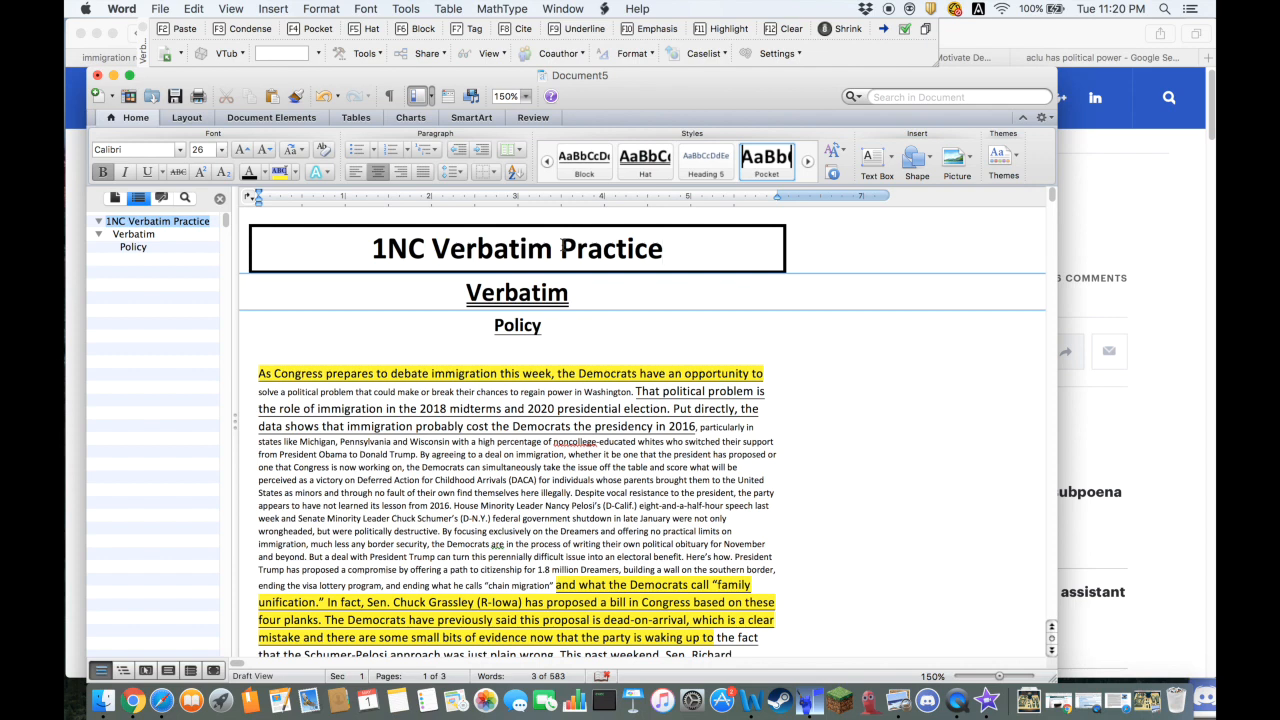
Enter "Democrats will lose the Midterms if Immigration policy comes to the table" in Tag style below the "Policy" heading, followed by a new line.
click(490, 346)
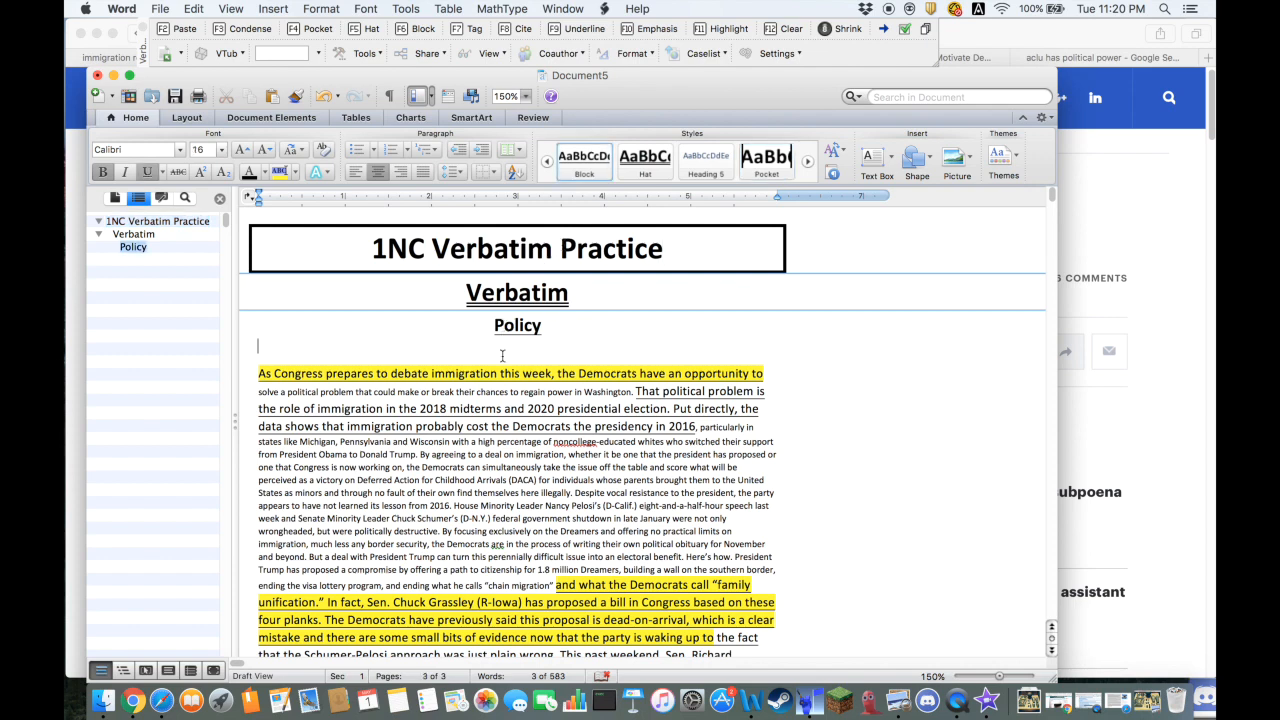
click(466, 30)
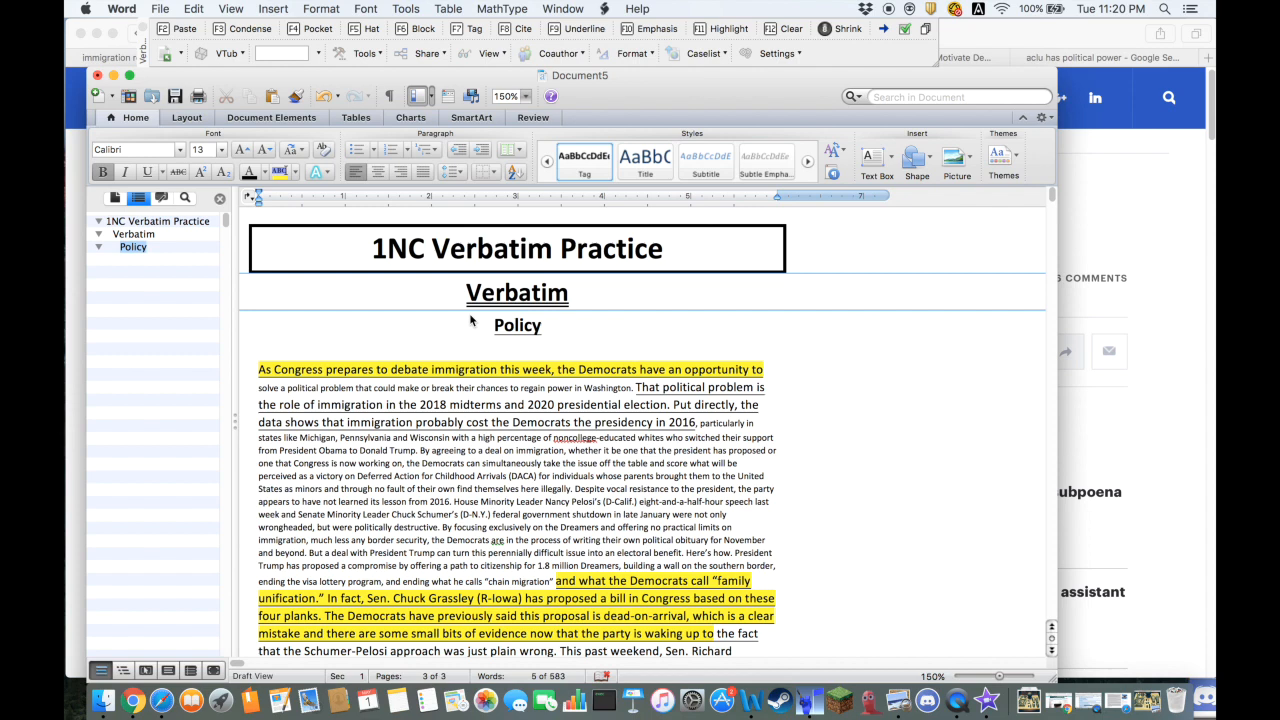
text(Democrt)
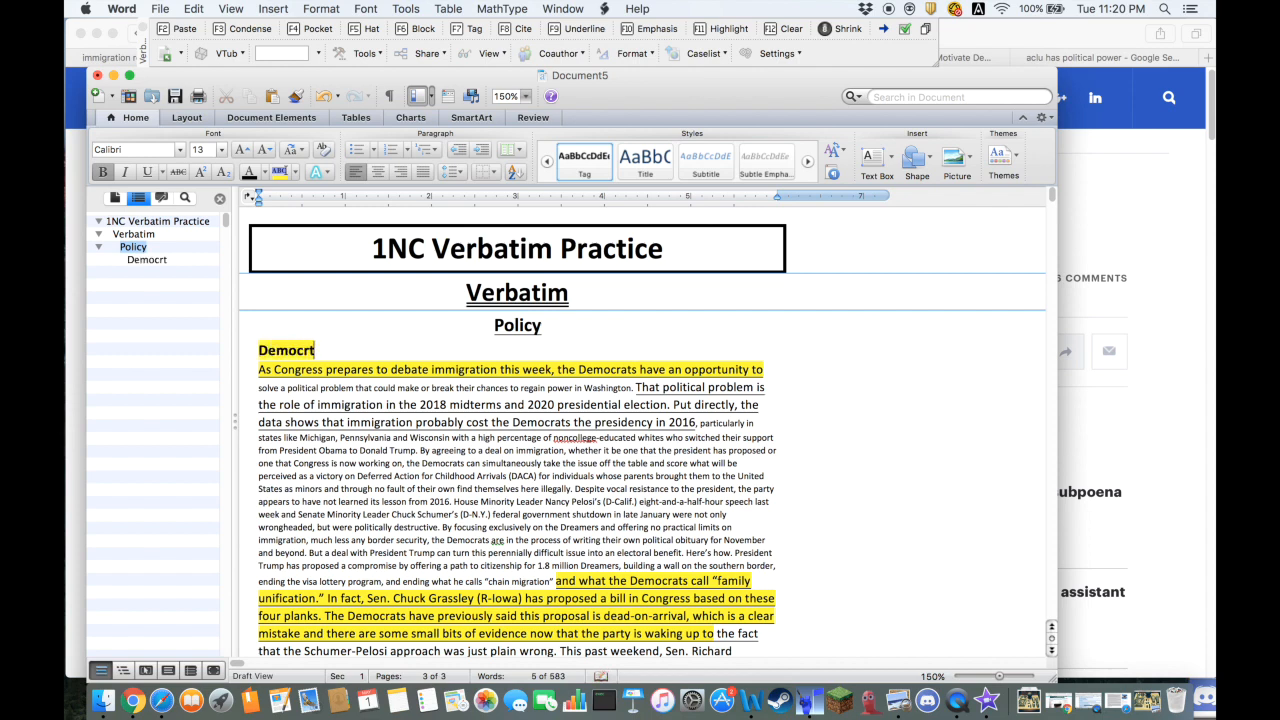
key(BackSpace)
text(ats will lose the Midterms if)
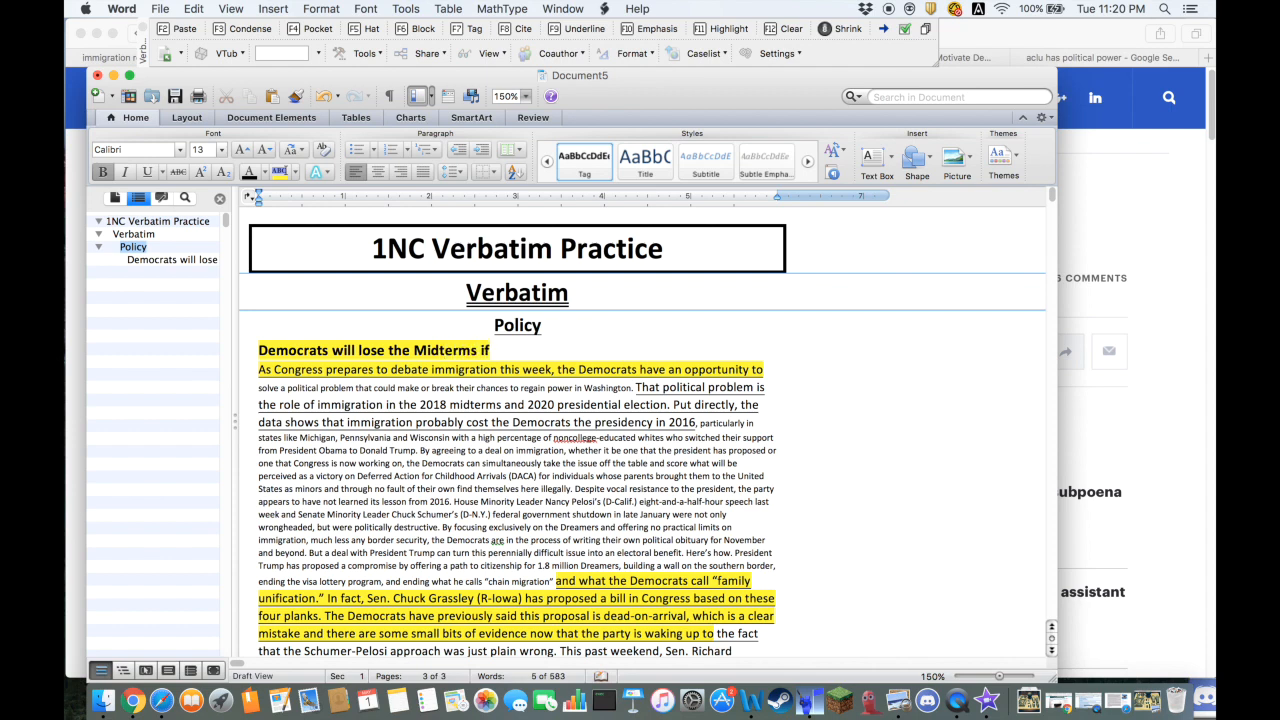
text( Immigration)
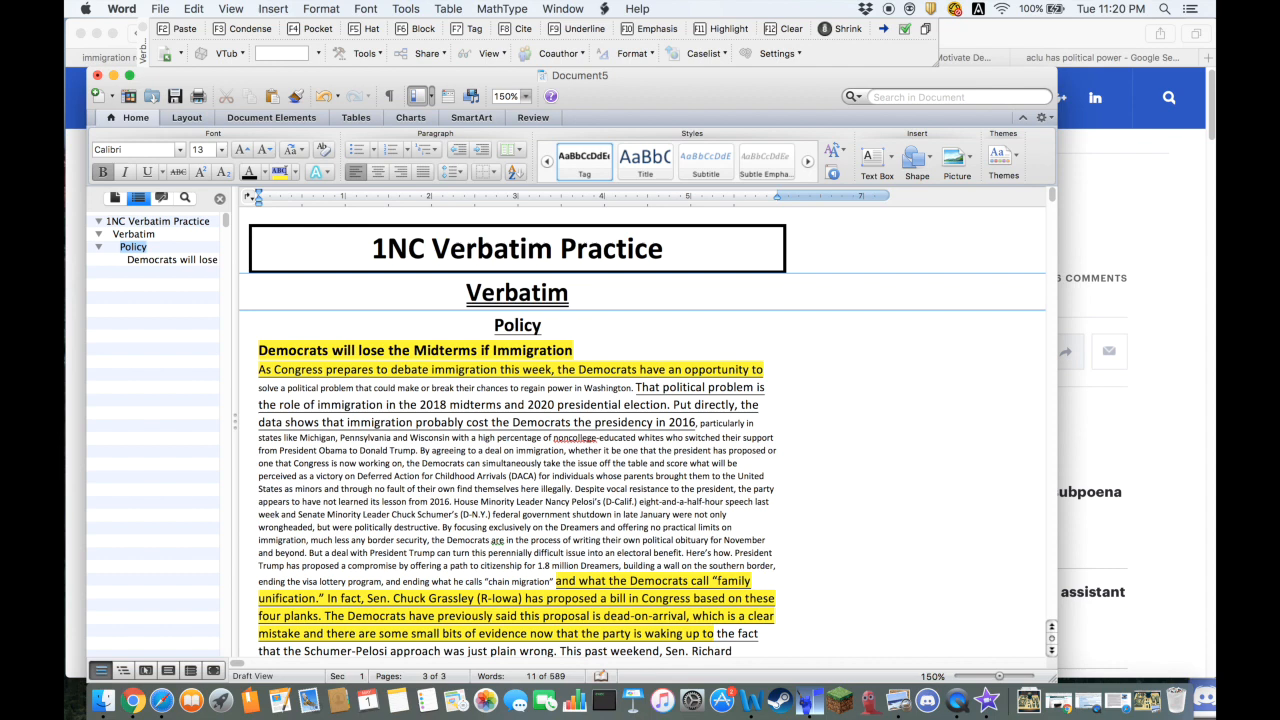
text( policy comes t the)
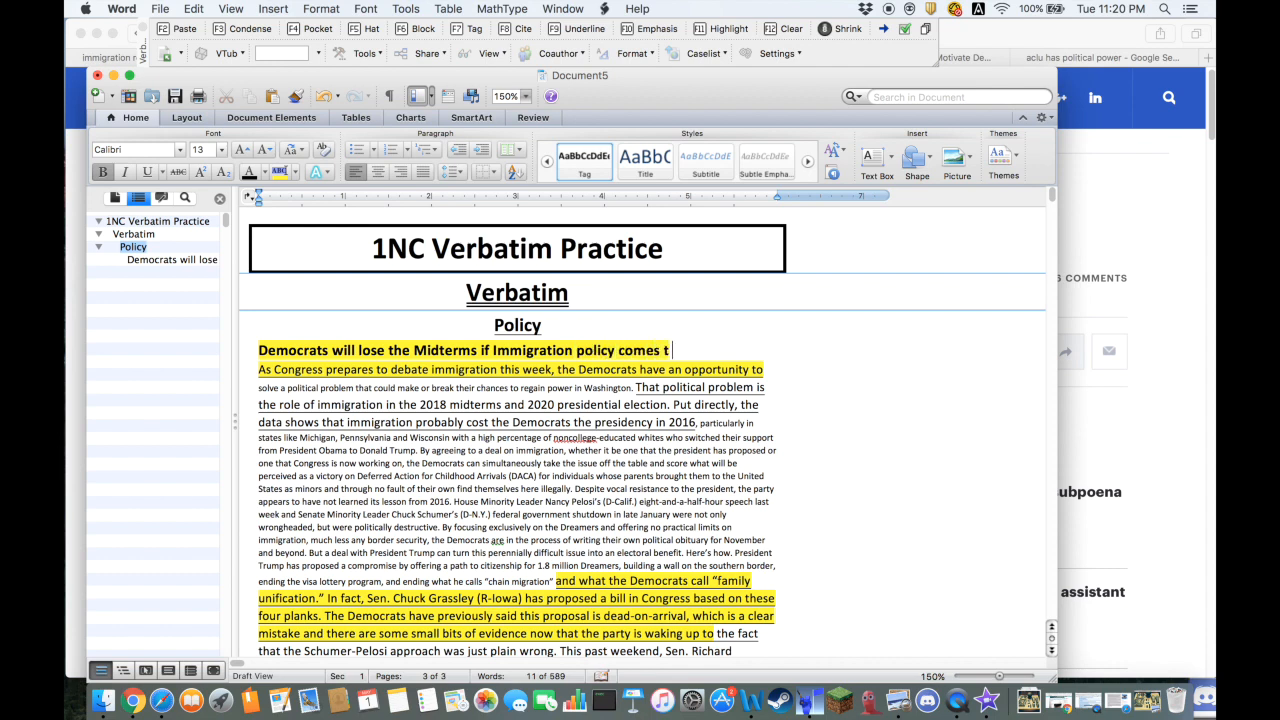
key(BackSpace)
key(BackSpace)
key(BackSpace)
key(BackSpace)
key(BackSpace)
text(to the table)
key(Return)
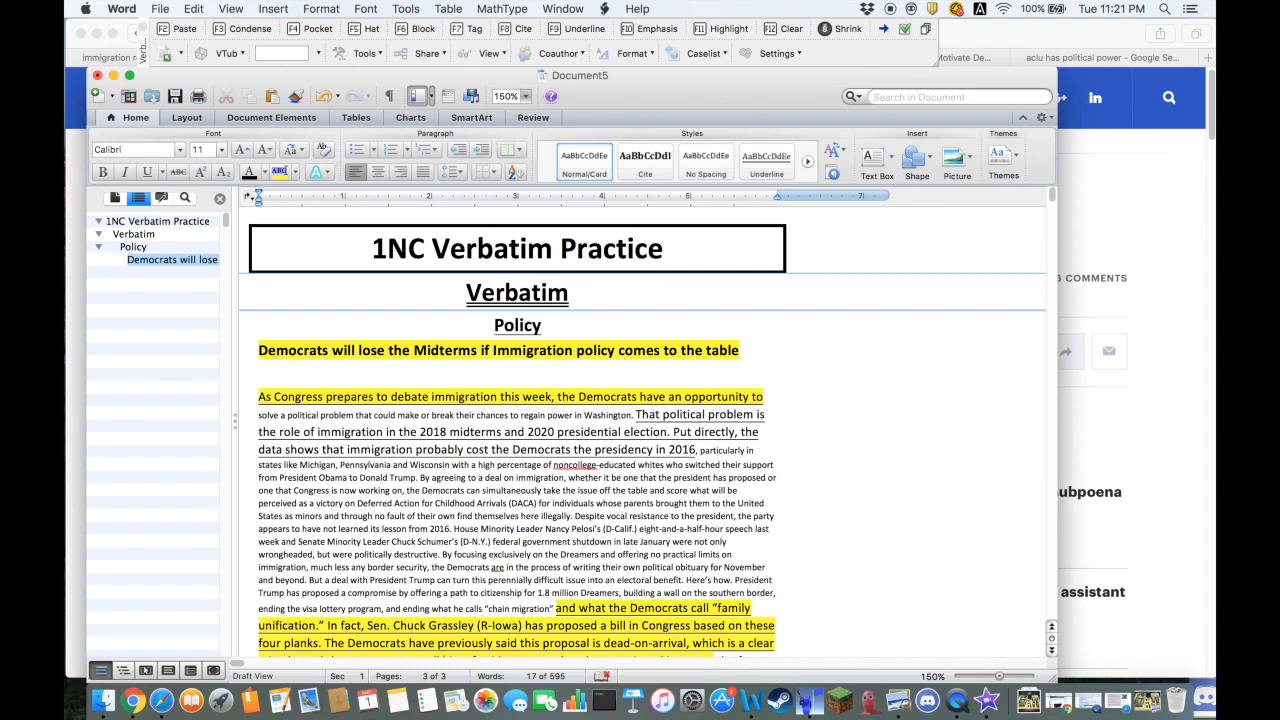
Add a citation in Verbatim's Cite style beneath the tag, giving the author's full name and the date 2/13/2001.
click(519, 34)
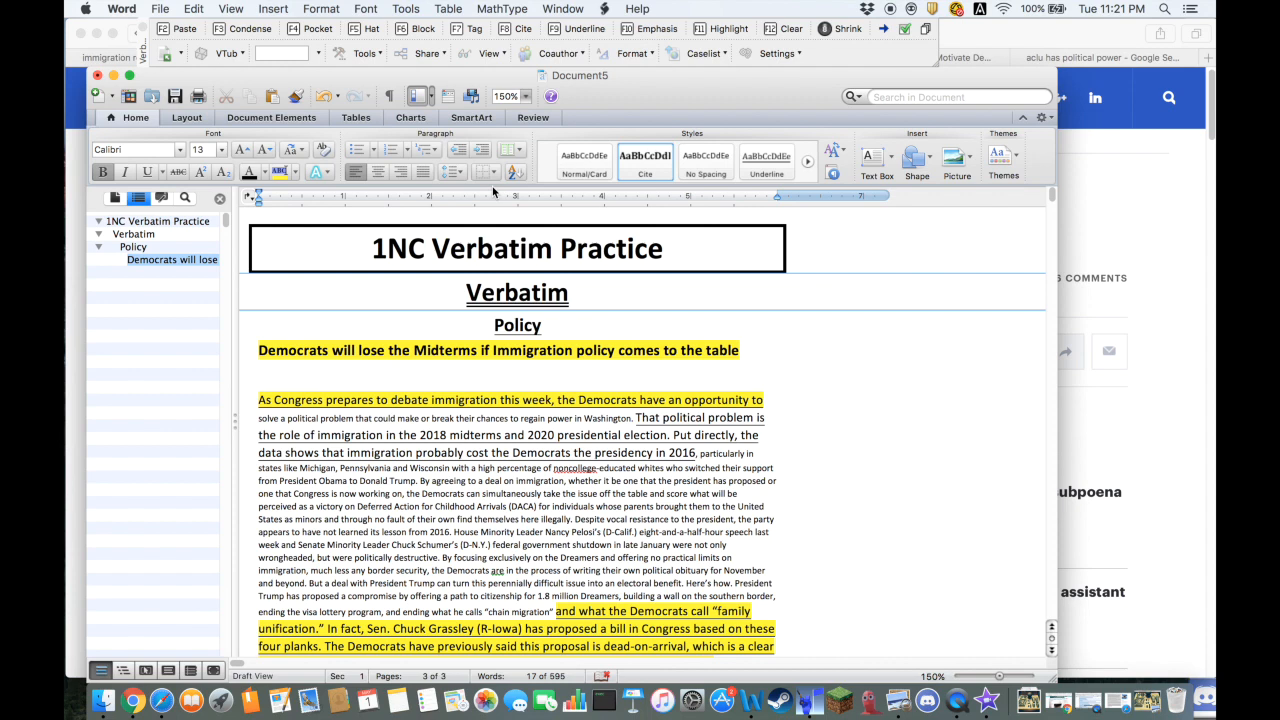
text(John Doe)
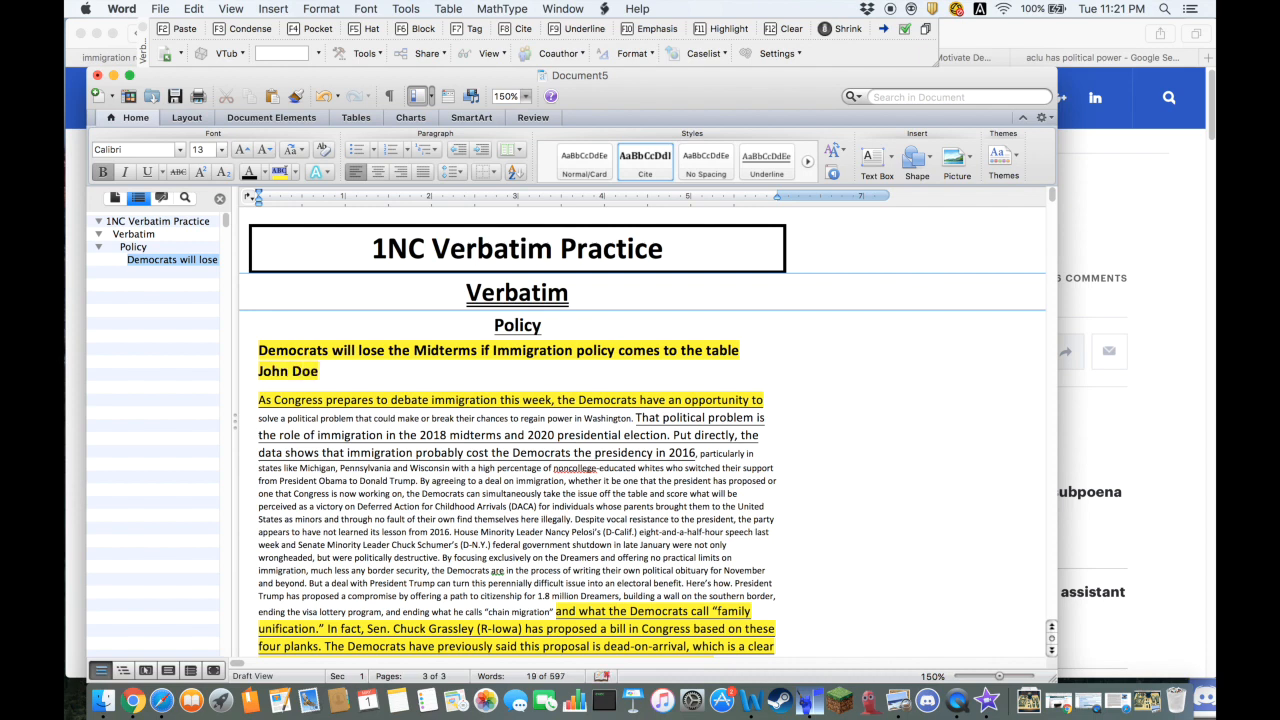
text( 2/13/)
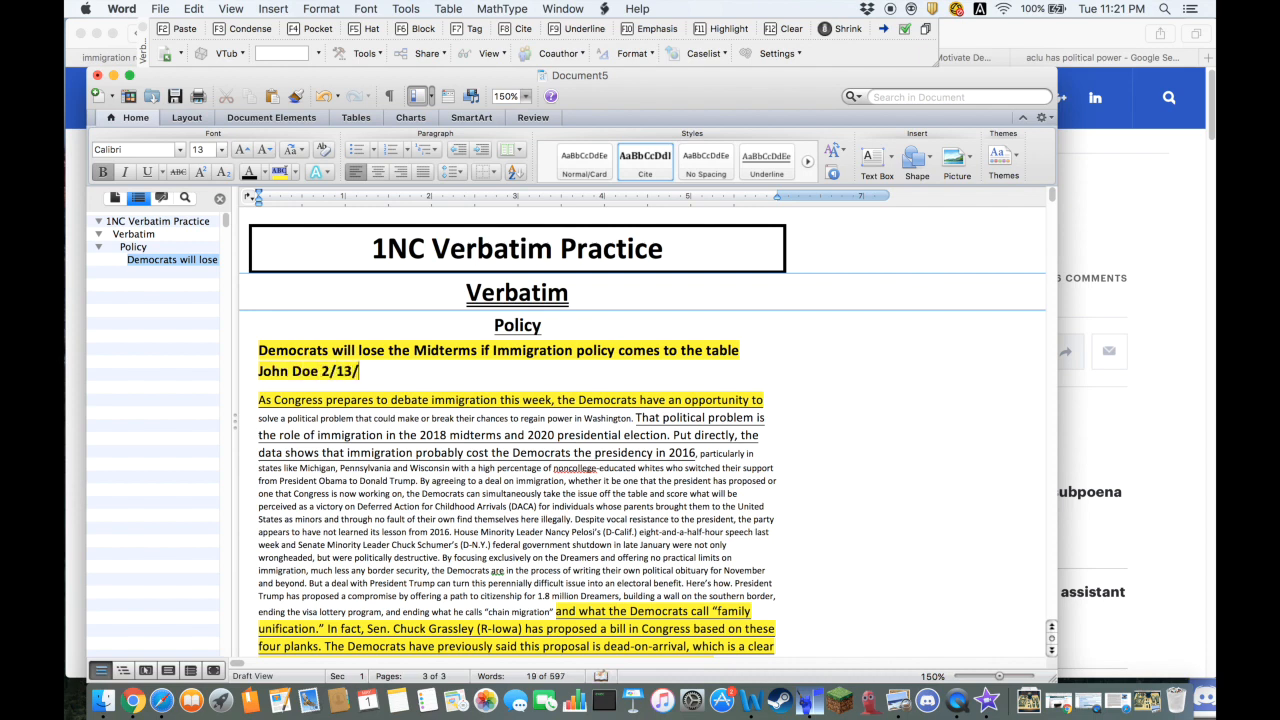
text(2001)
scroll(468, 399, down, 2)
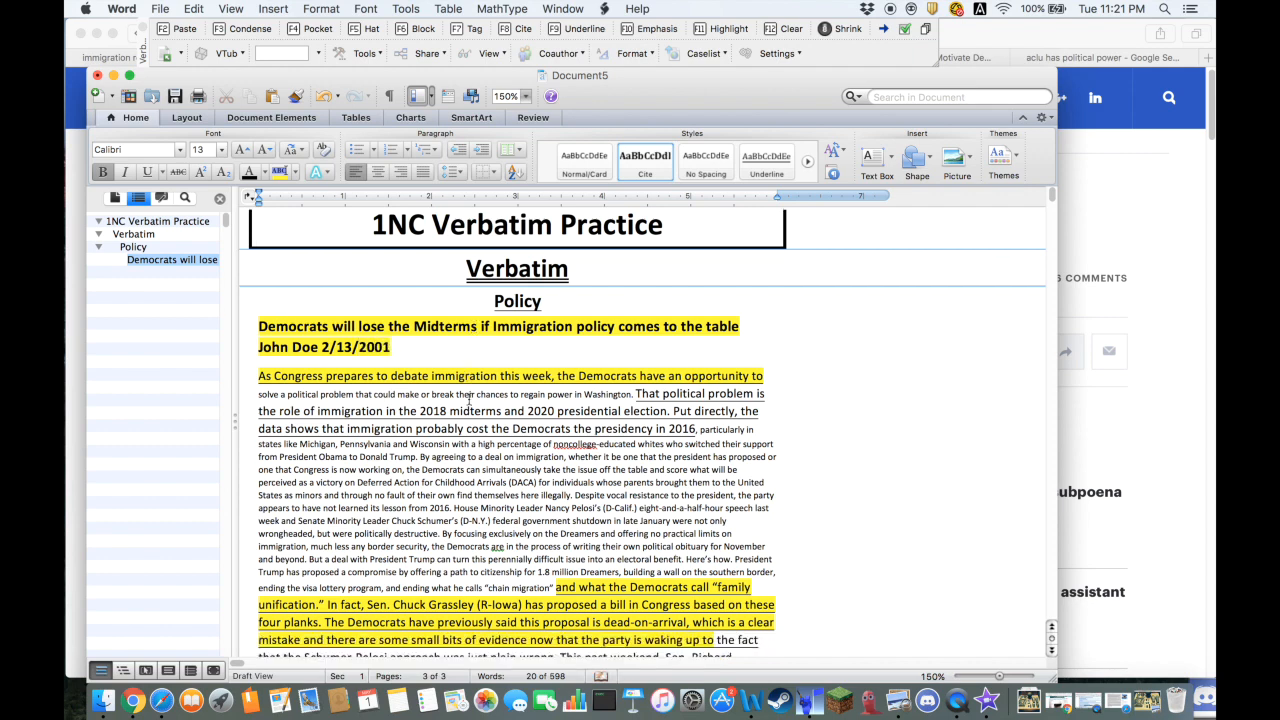
scroll(468, 399, down, 1)
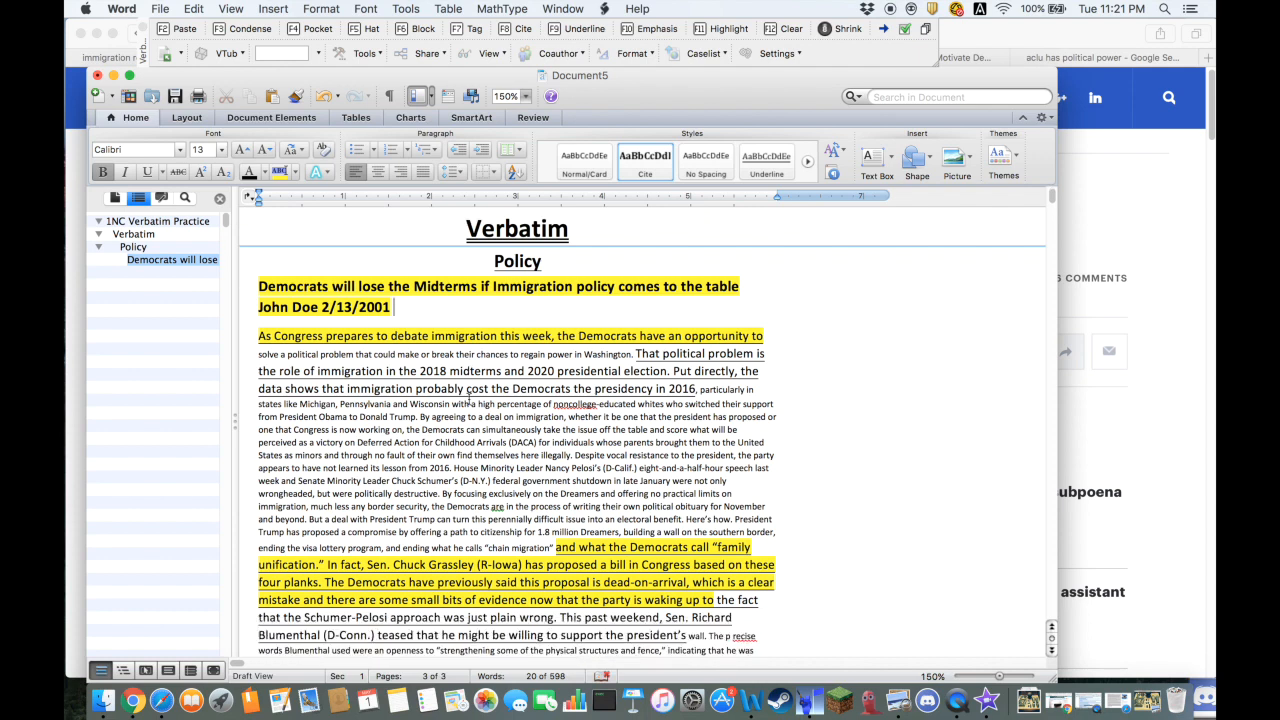
Navigate the document through its outline headings, from the Pocket down to the Democrats tag, and check the citation line beneath it.
click(162, 223)
click(161, 235)
click(161, 248)
click(161, 261)
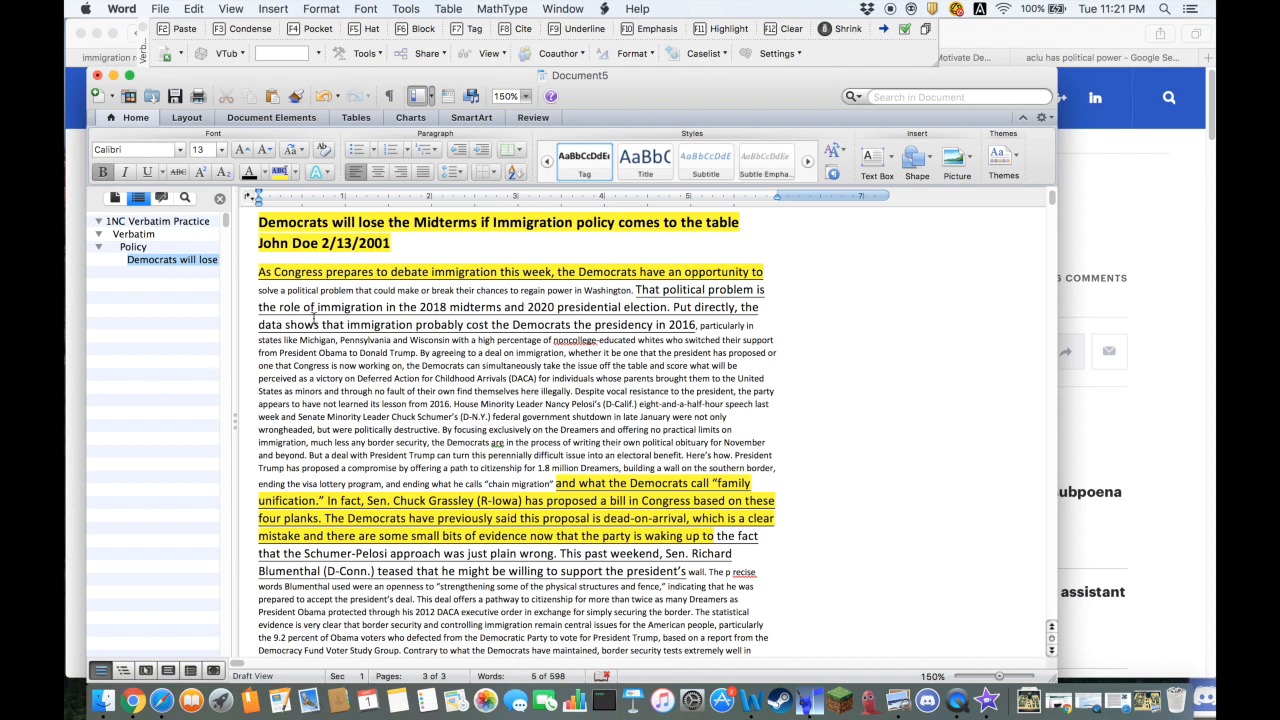
scroll(314, 318, up, 3)
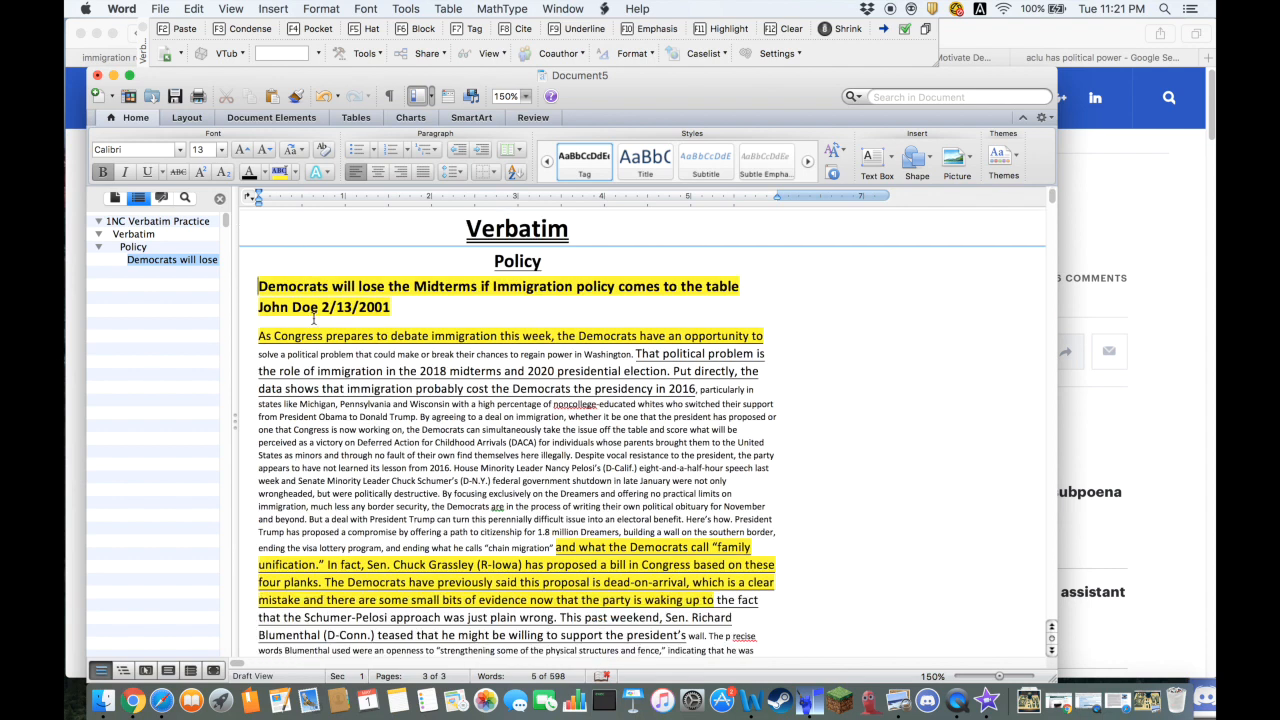
click(313, 314)
click(416, 309)
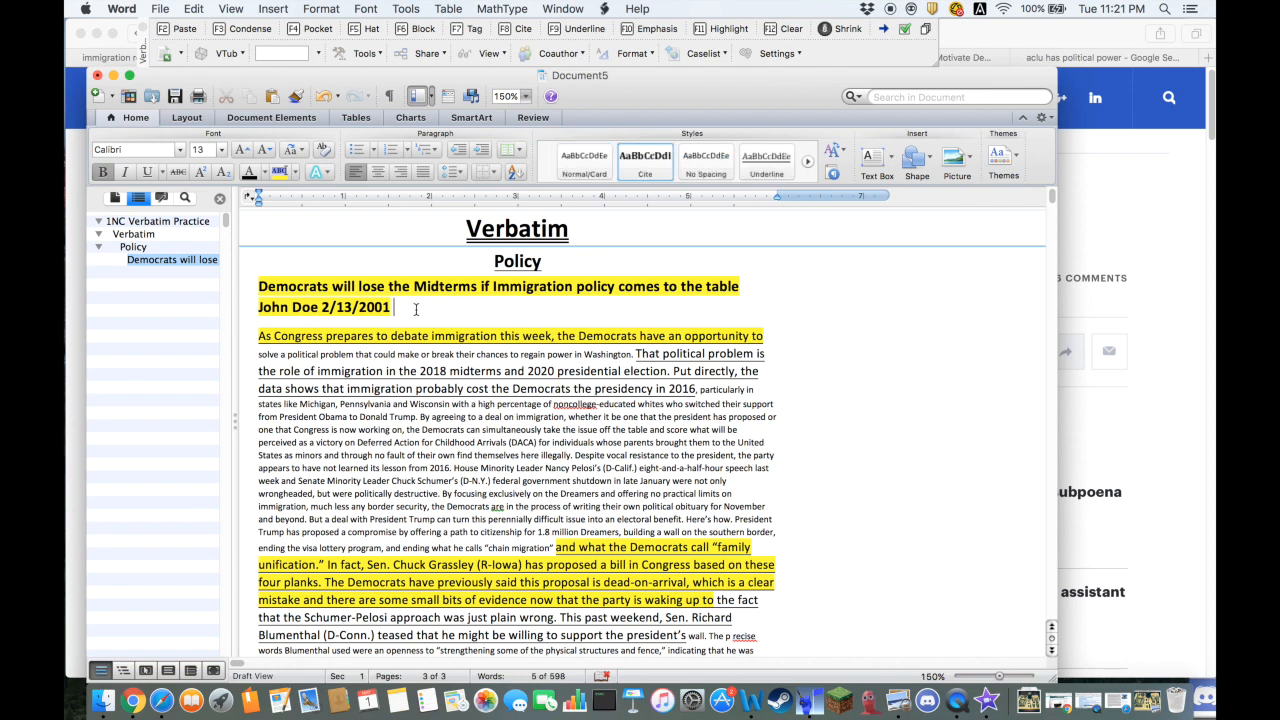
click(199, 261)
scroll(350, 307, up, 1)
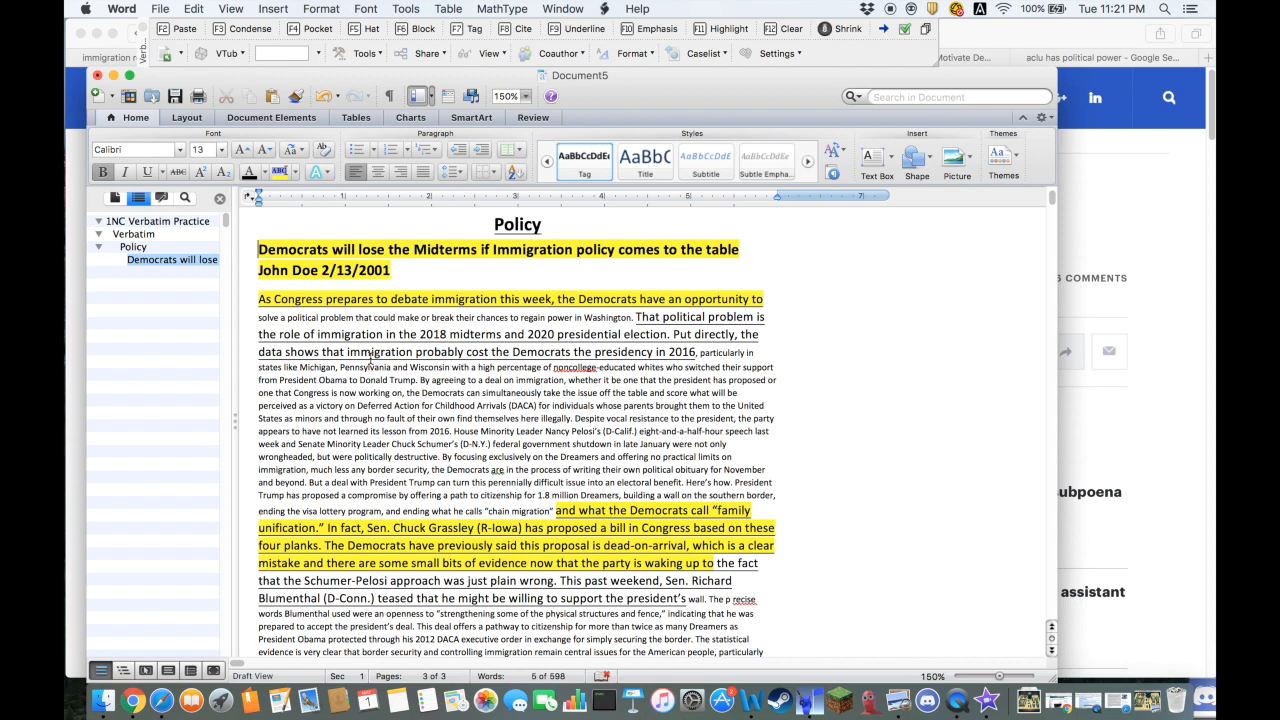
Select the whole article body below the citation and strip its formatting with Verbatim's Clear command.
scroll(446, 404, down, 5)
scroll(446, 410, down, 3)
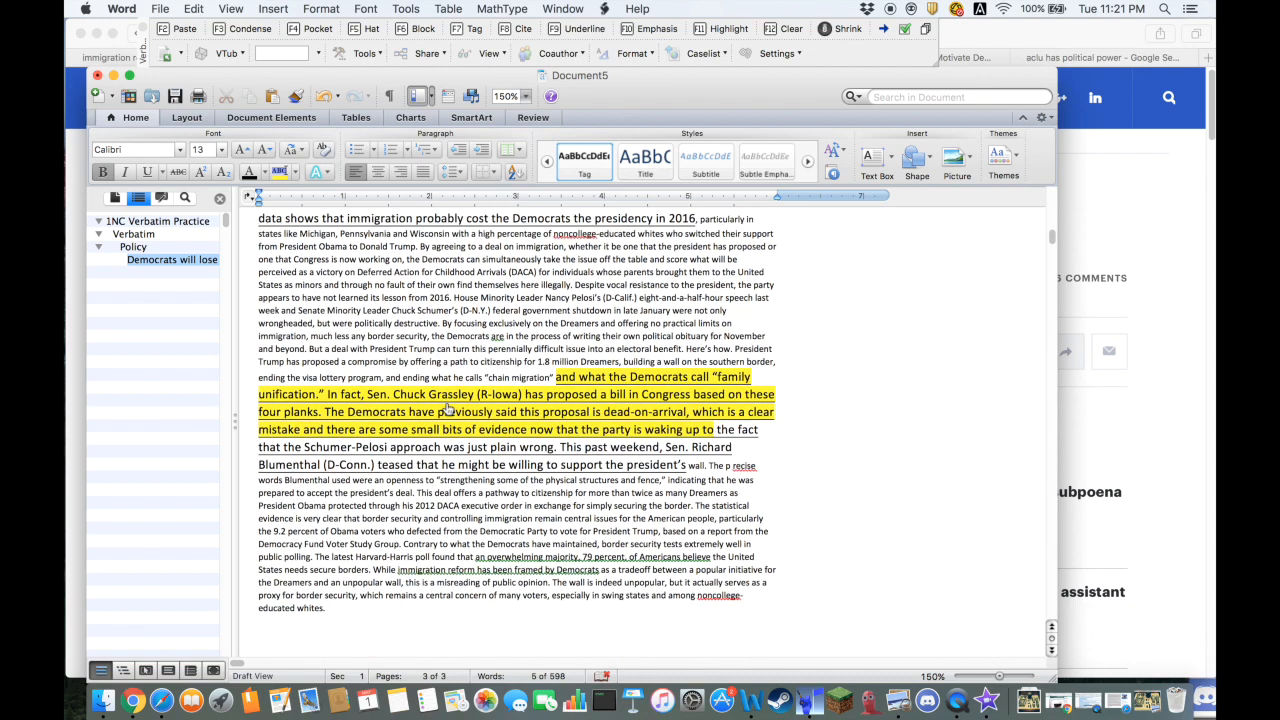
scroll(446, 406, down, 1)
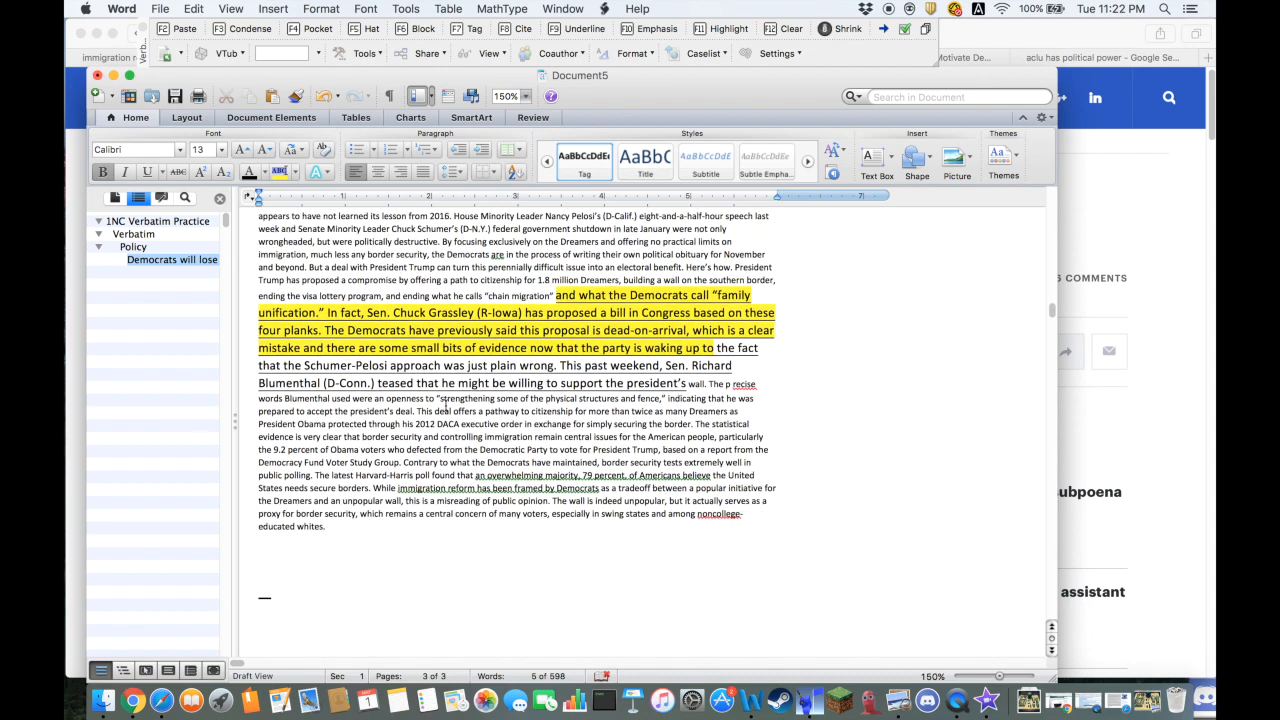
drag(428, 535, 257, 400)
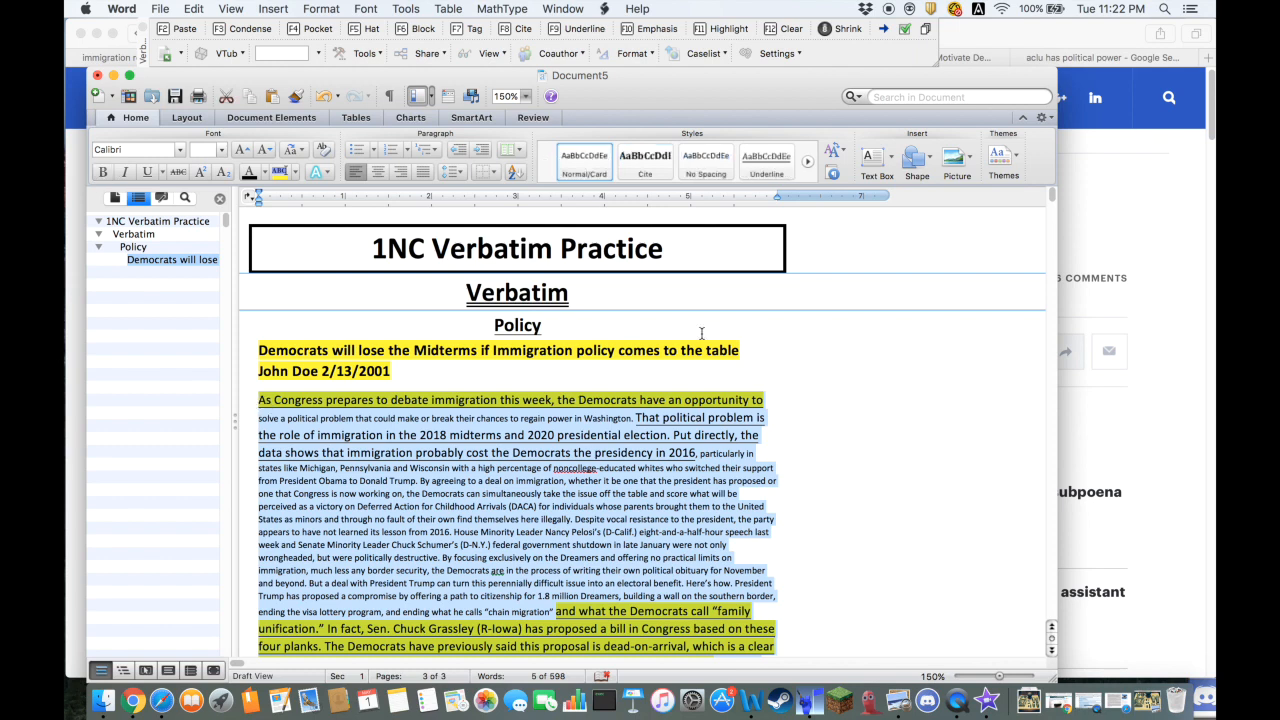
click(790, 28)
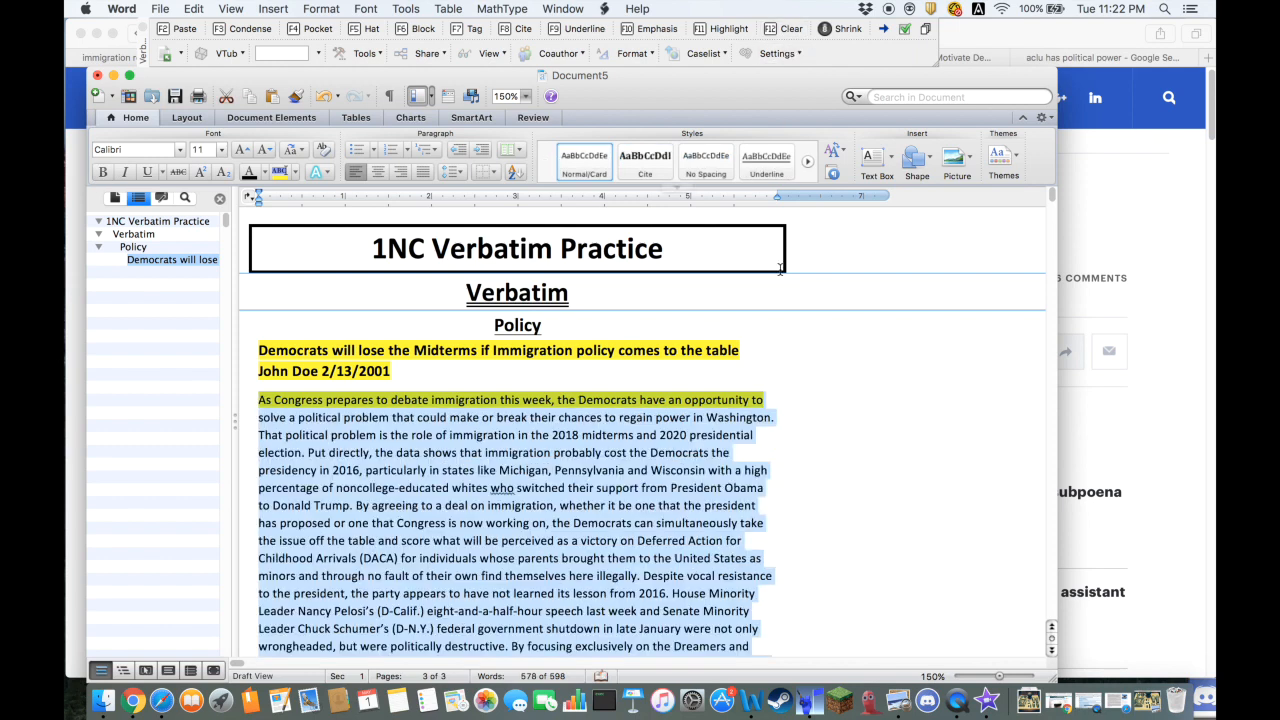
Remove the remaining yellow highlighting from the article body and deselect the text.
scroll(705, 408, down, 3)
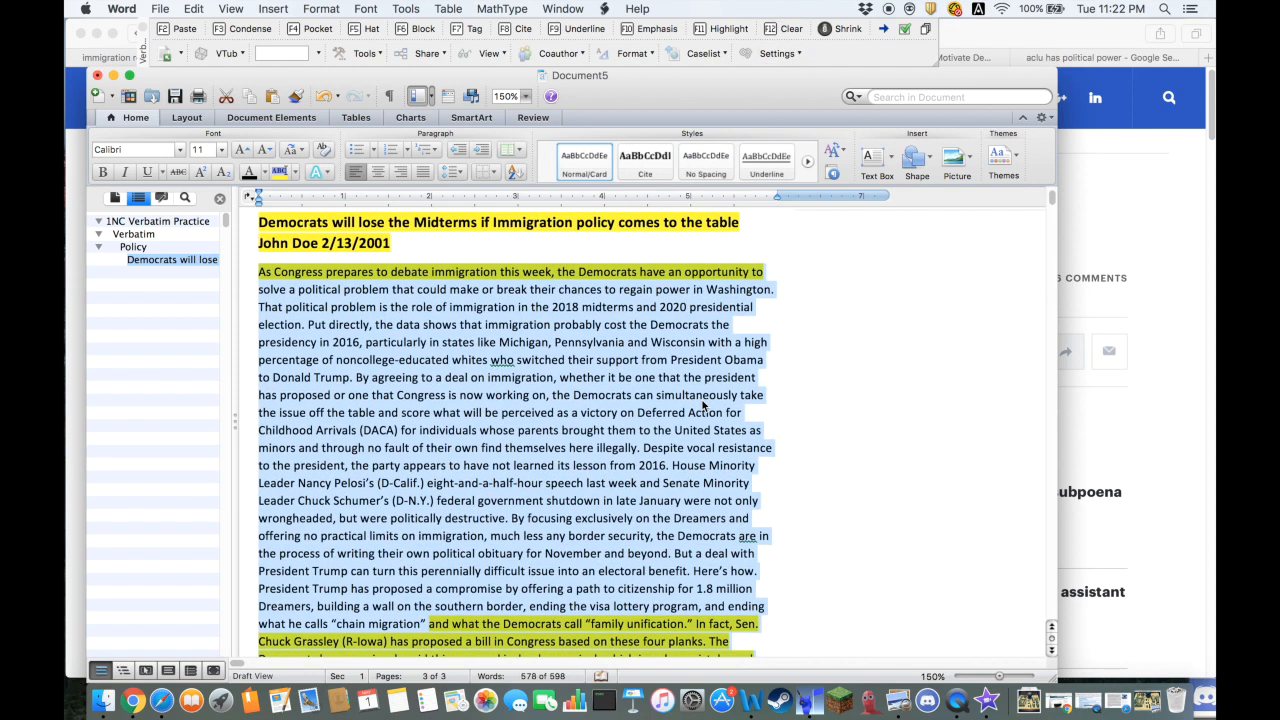
click(279, 172)
click(279, 172)
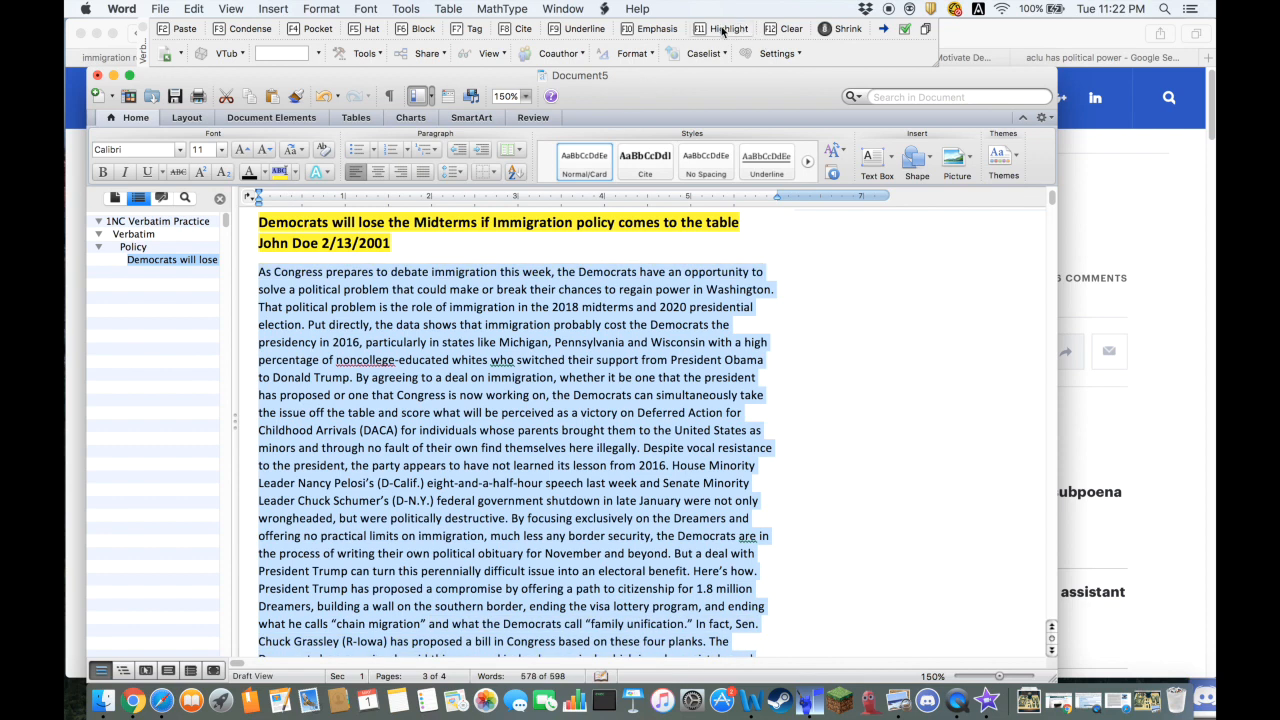
scroll(793, 388, up, 2)
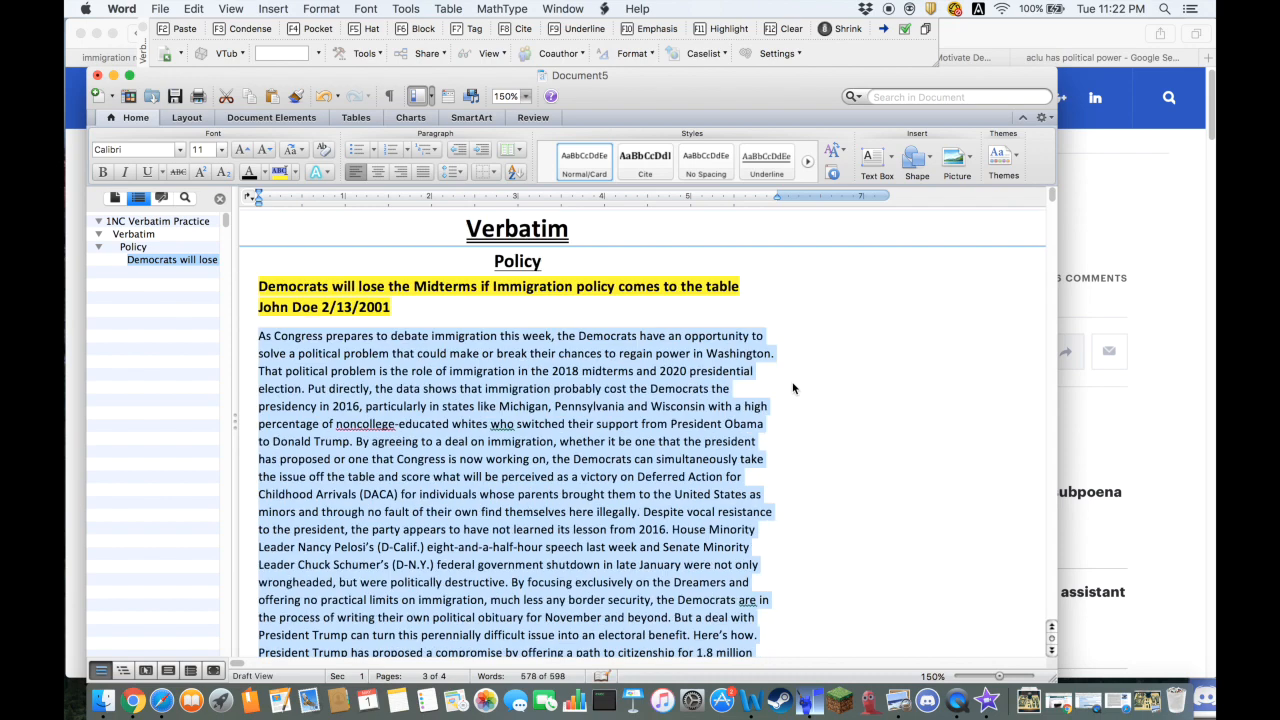
scroll(717, 331, down, 5)
click(717, 330)
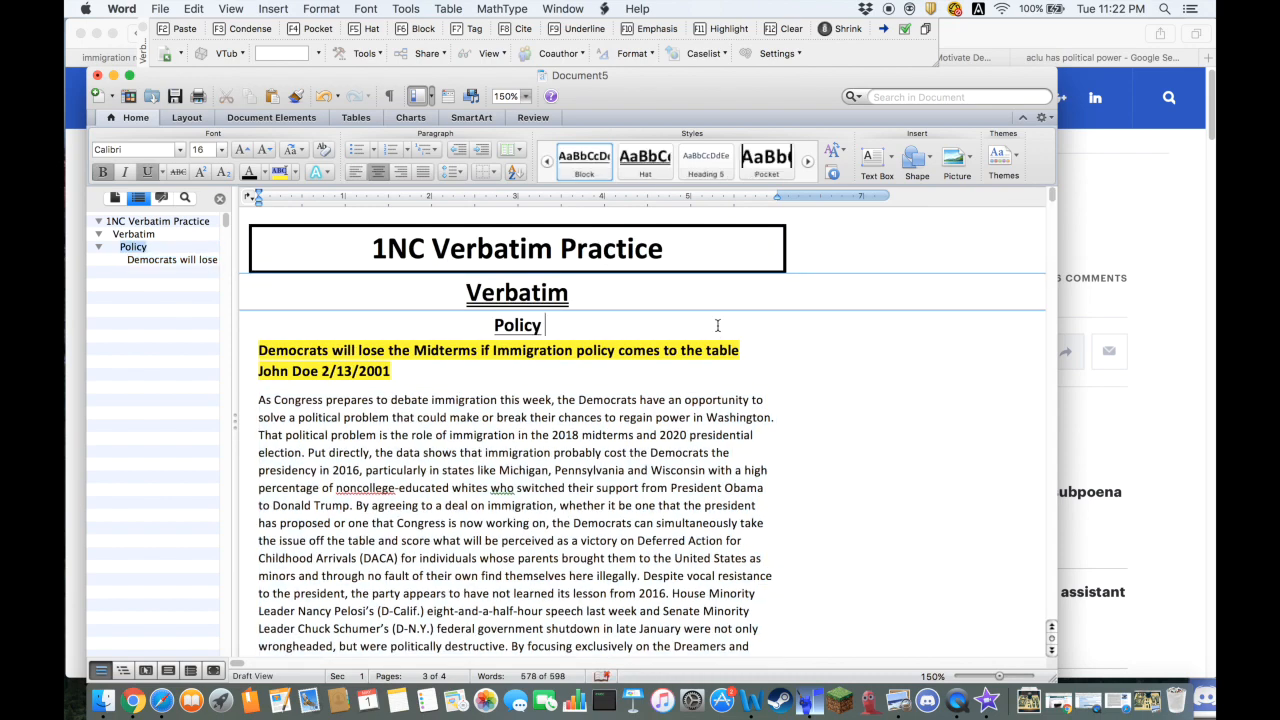
Try to start Verbatim's timer and dismiss the message.
scroll(706, 516, down, 3)
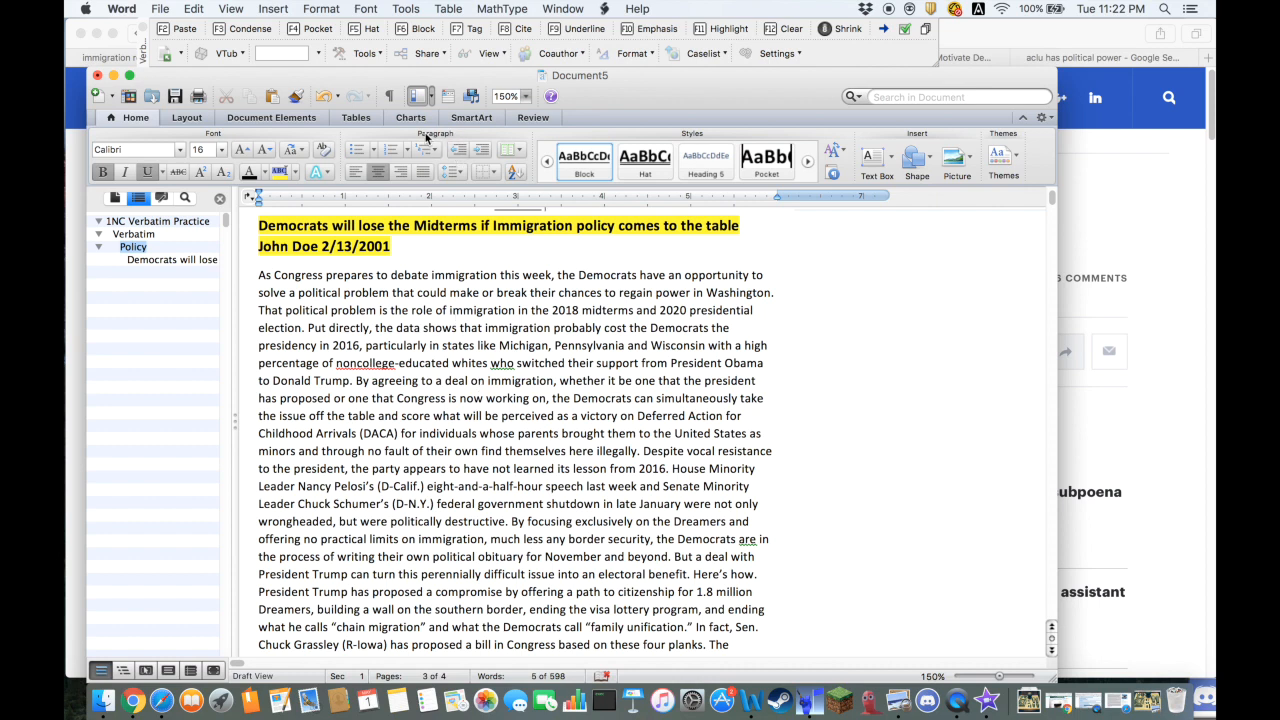
click(368, 55)
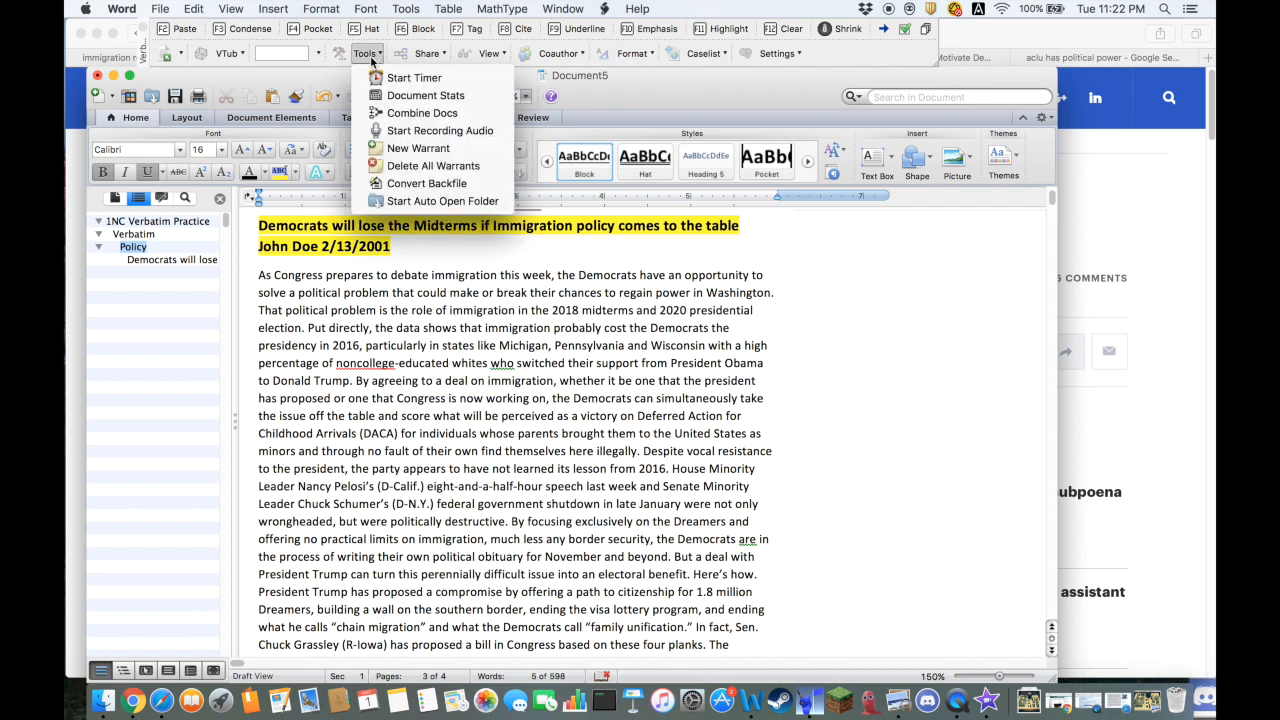
click(400, 80)
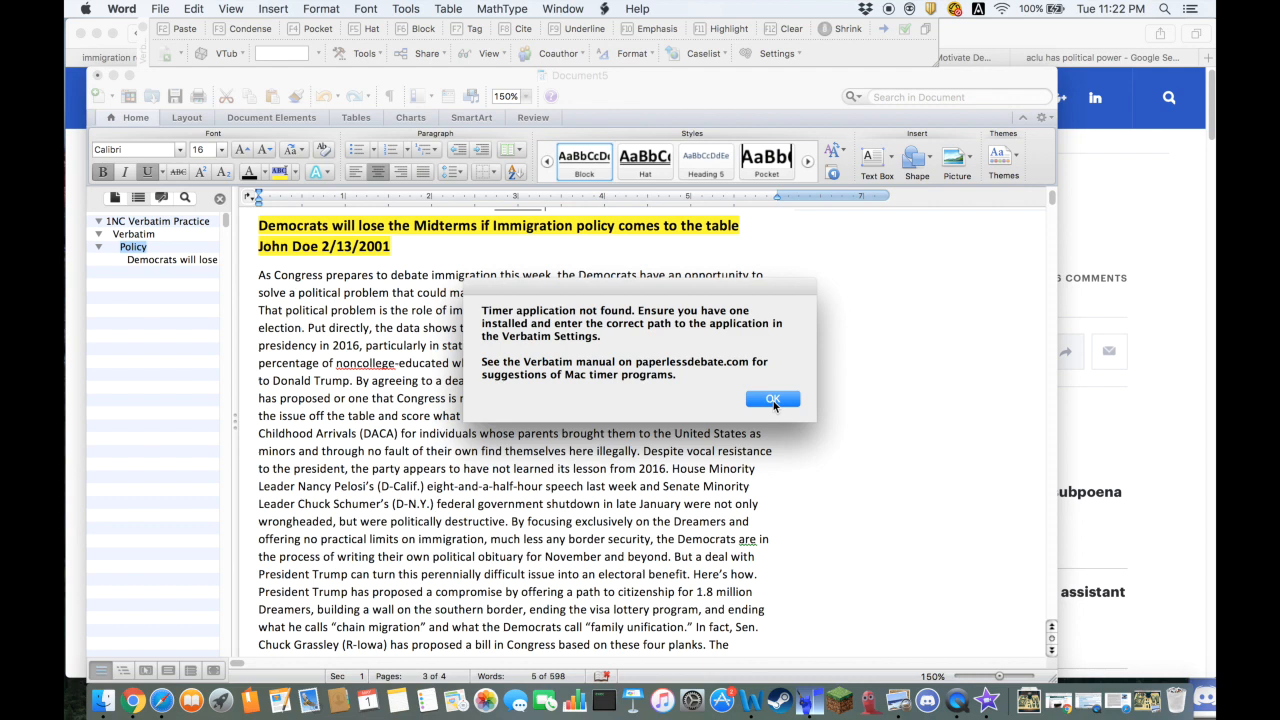
click(773, 400)
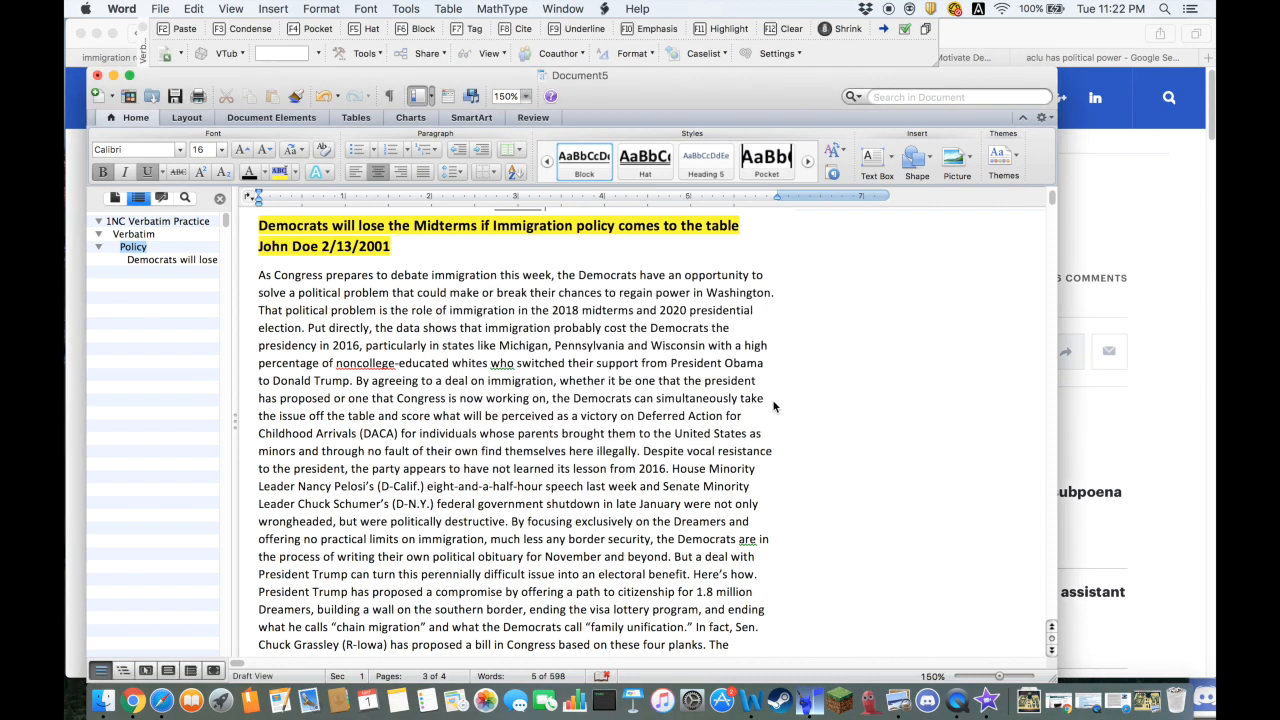
Try to open Verbatim's VTub and decline opening the settings.
click(369, 58)
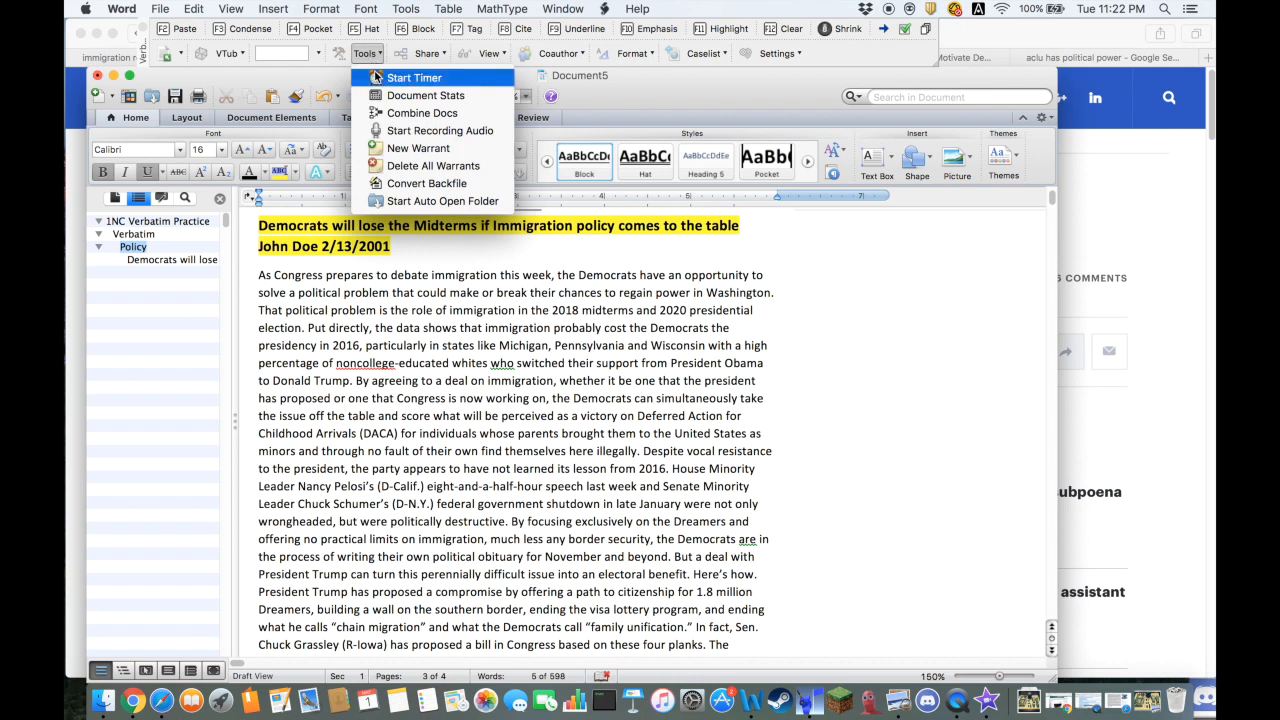
click(85, 38)
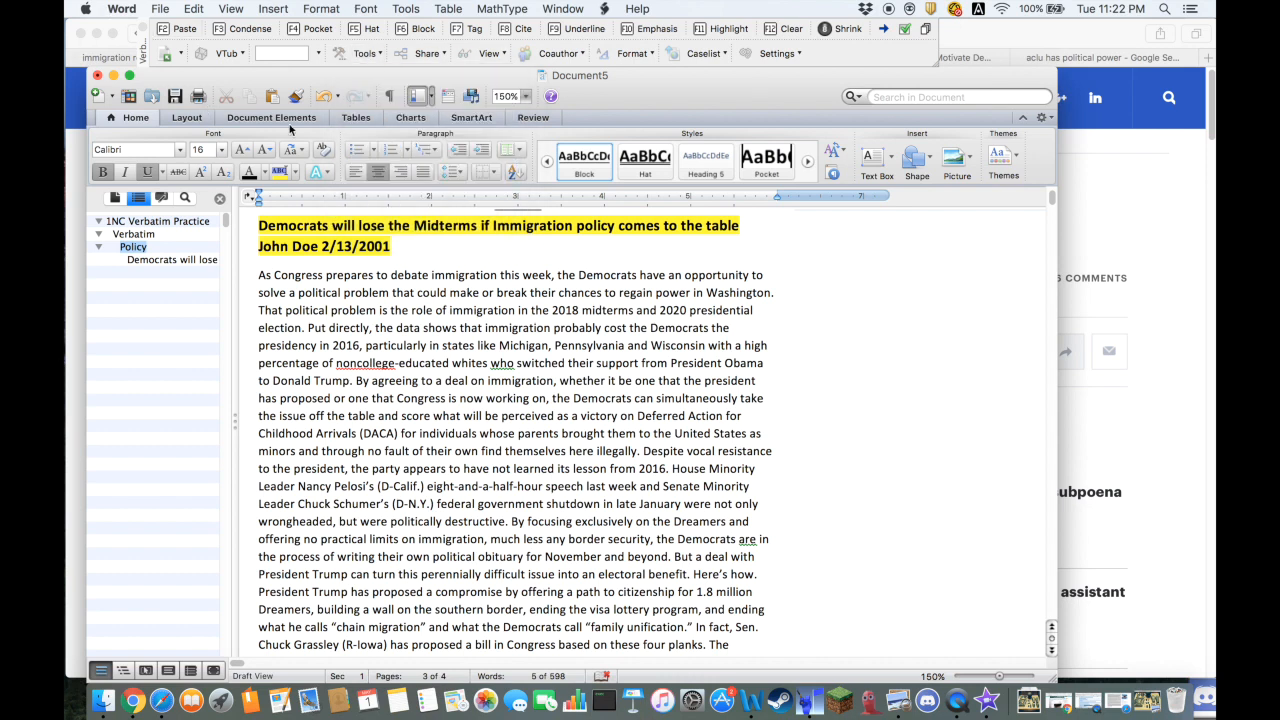
click(206, 60)
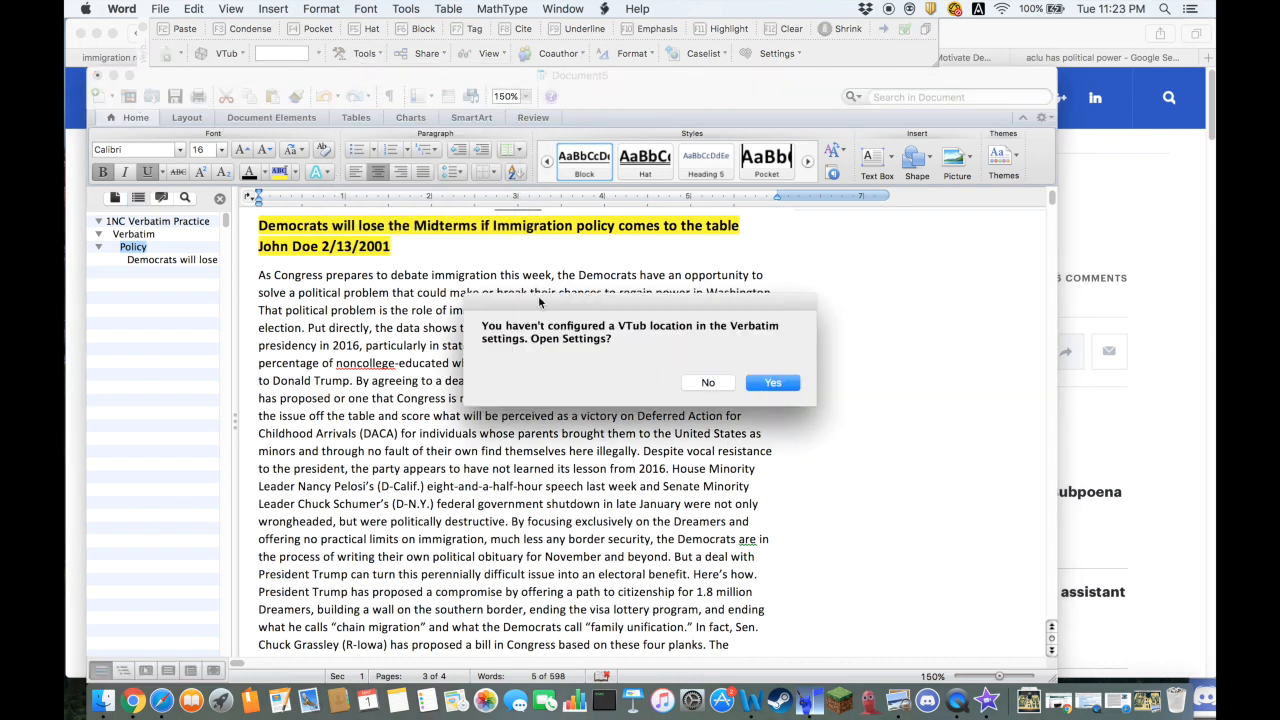
click(712, 384)
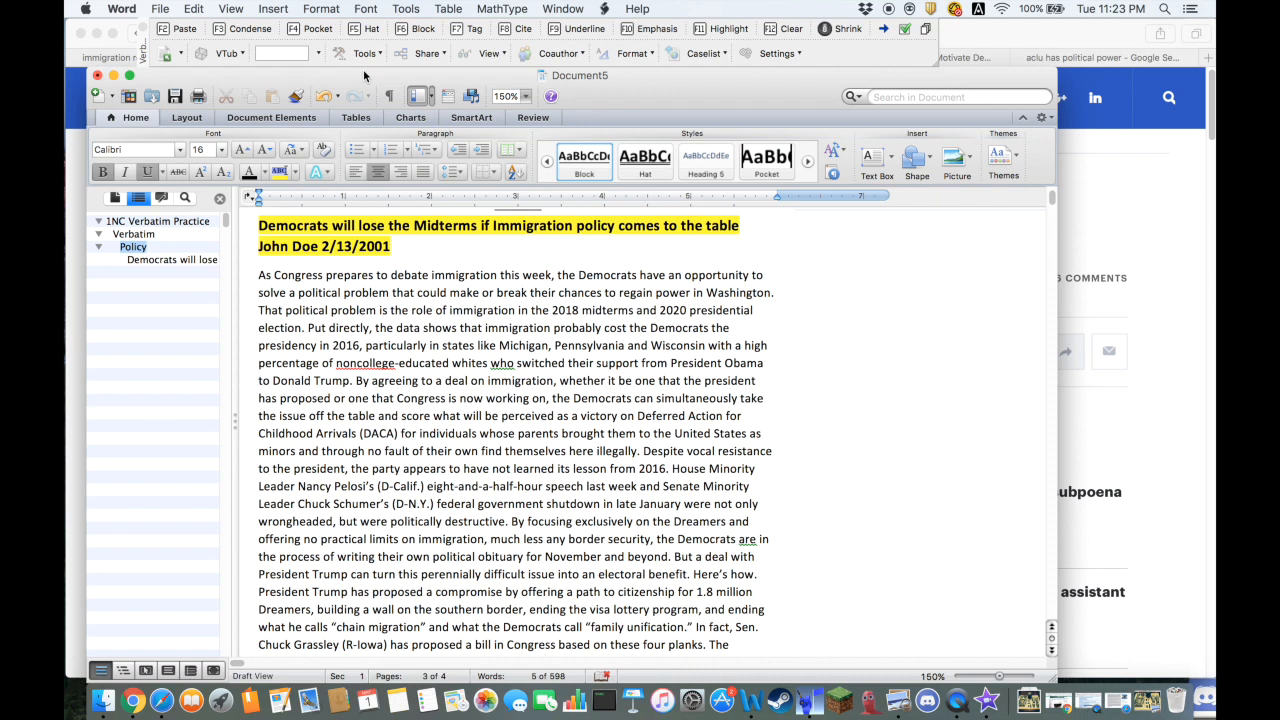
click(372, 54)
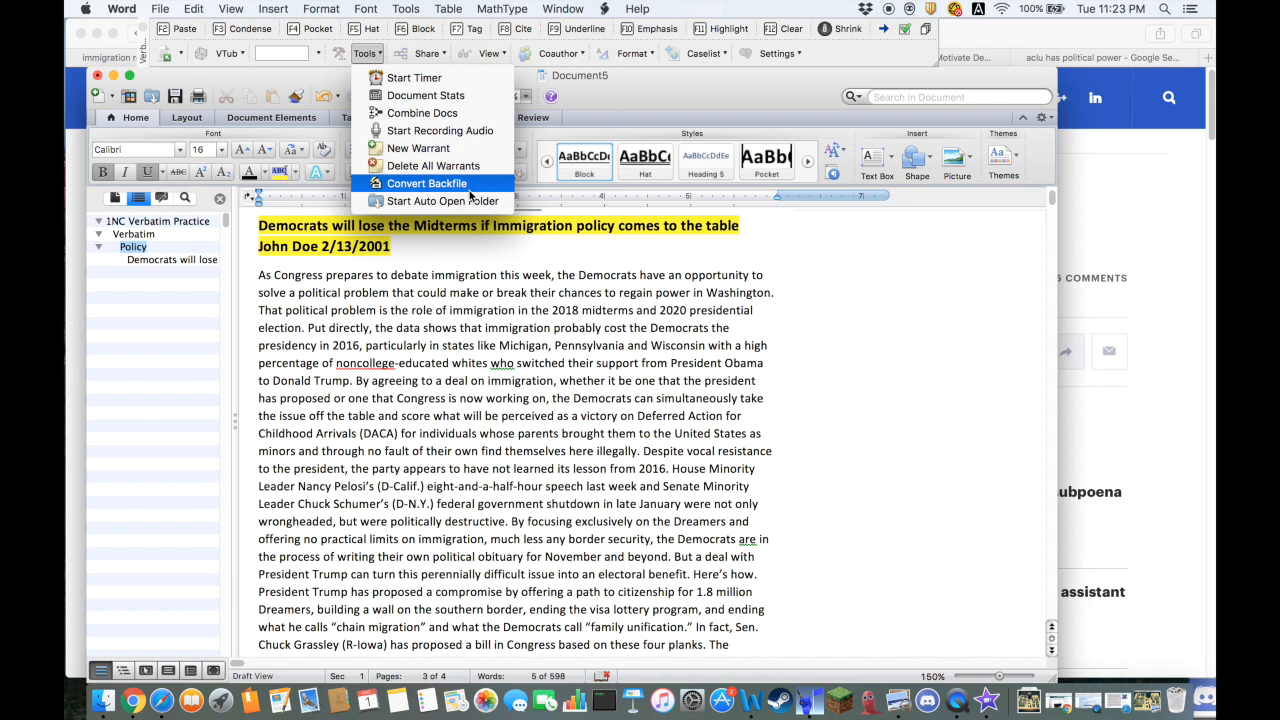
click(479, 58)
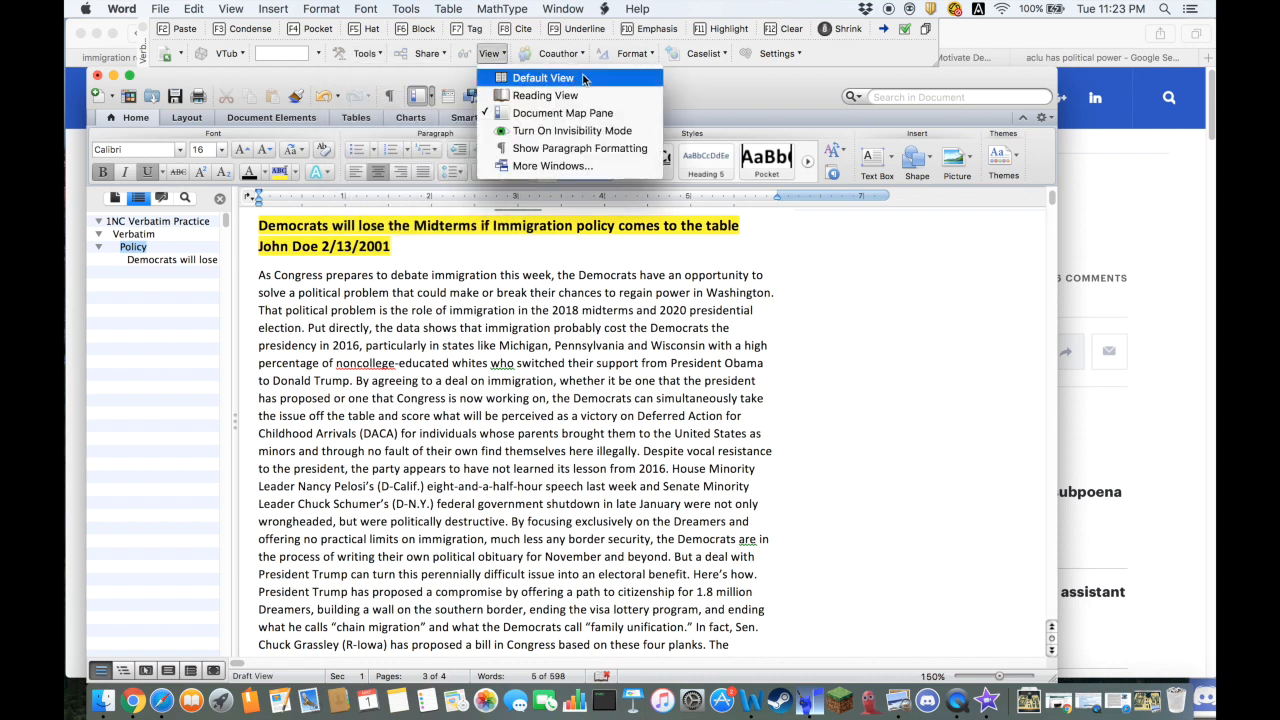
click(584, 78)
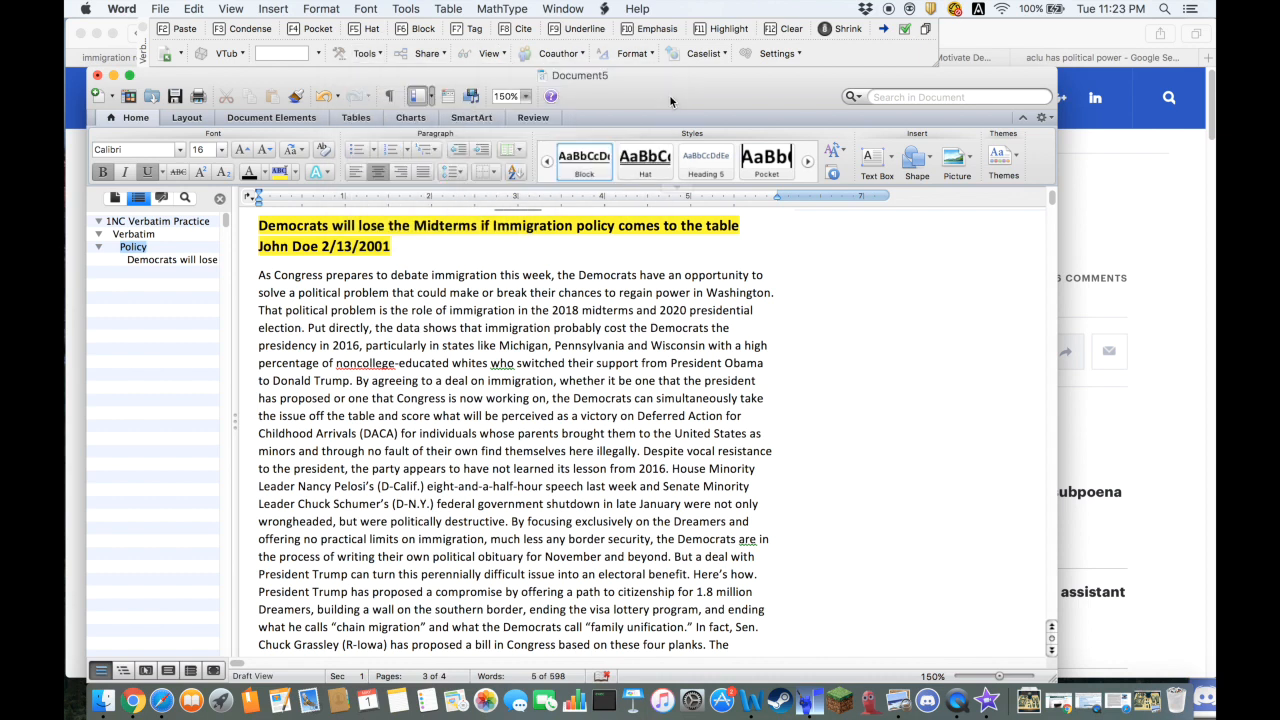
click(430, 59)
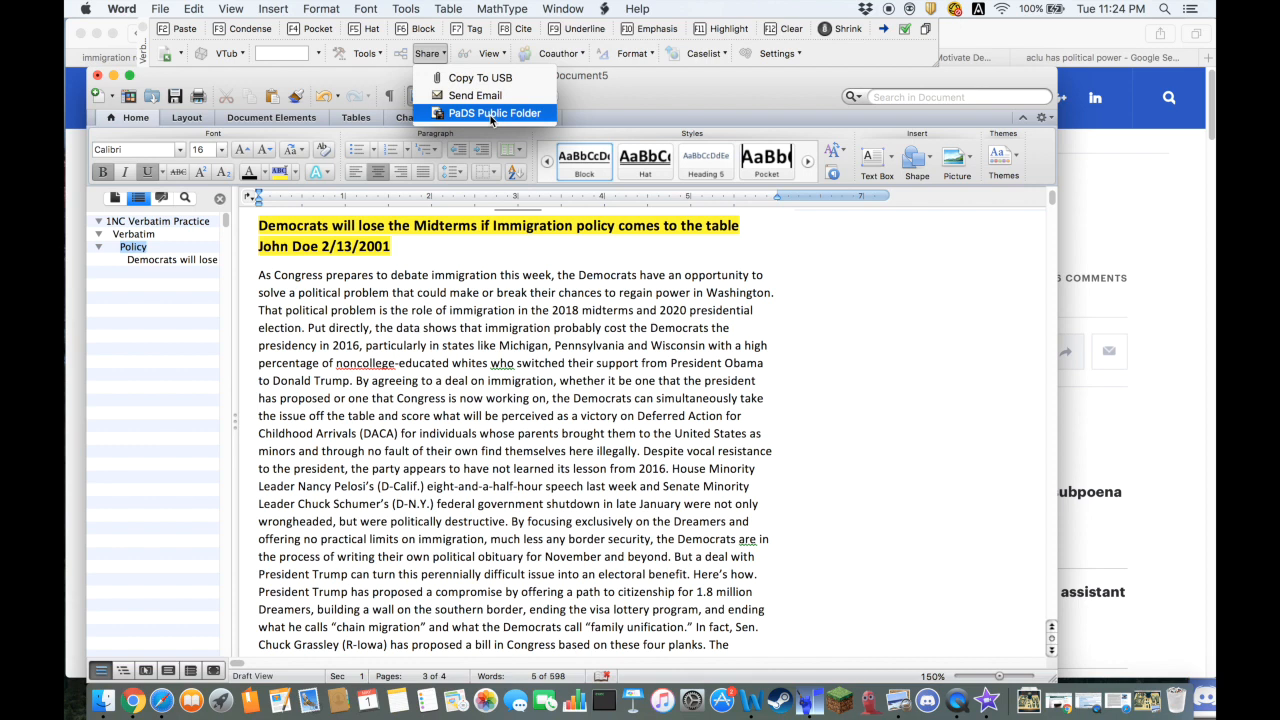
click(488, 58)
click(488, 58)
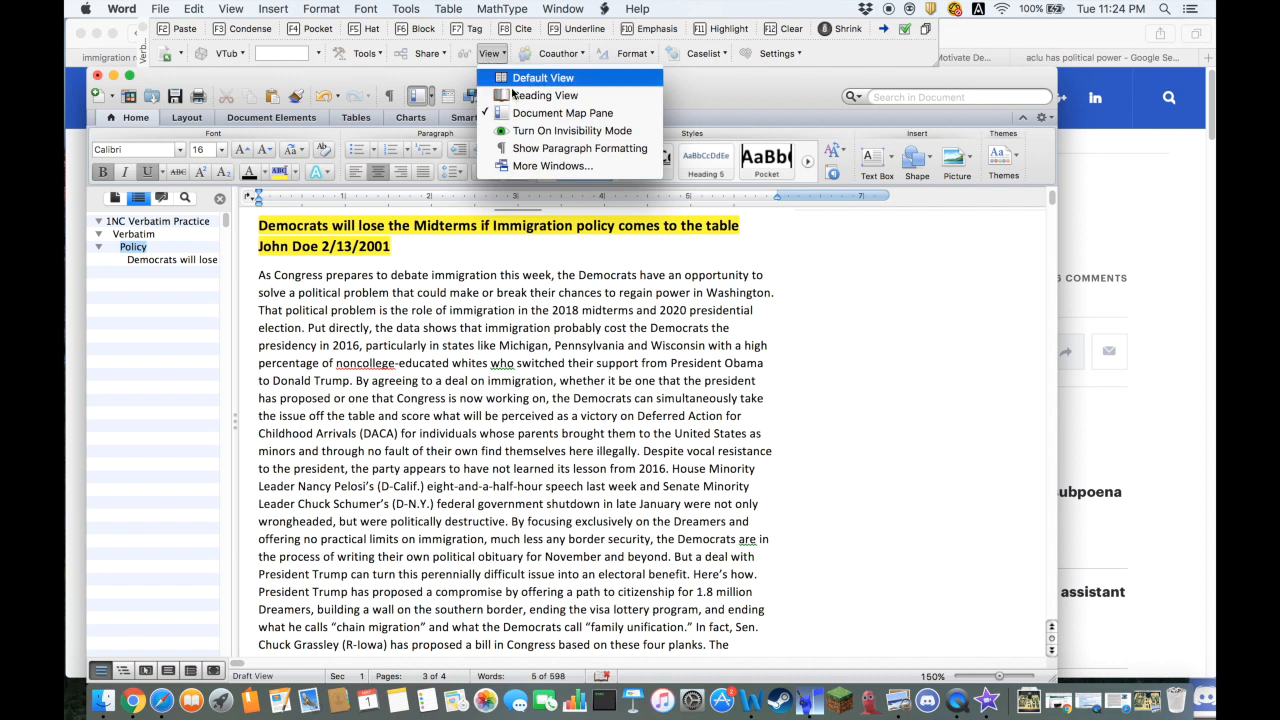
click(503, 233)
Underline and highlight the article's opening passage from "As Congress prepares" through "noncollege-educated whites who switched".
scroll(252, 289, up, 1)
drag(253, 292, 549, 395)
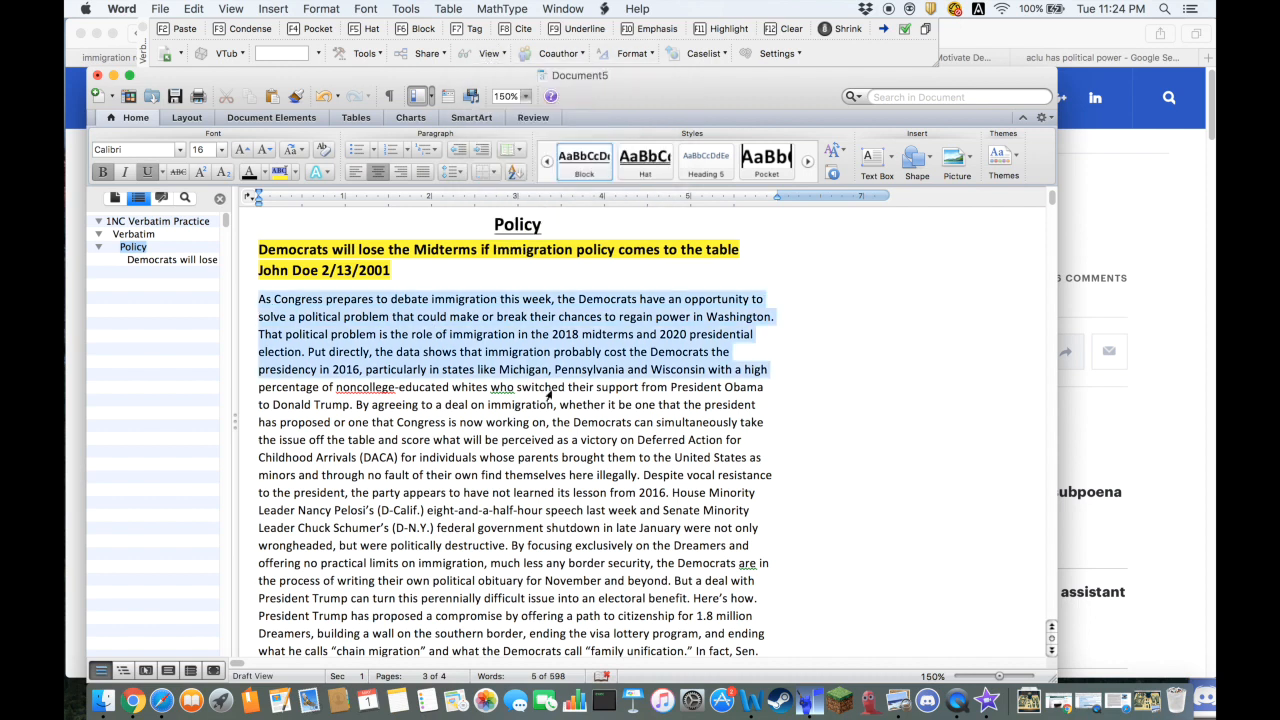
click(549, 395)
drag(265, 305, 566, 387)
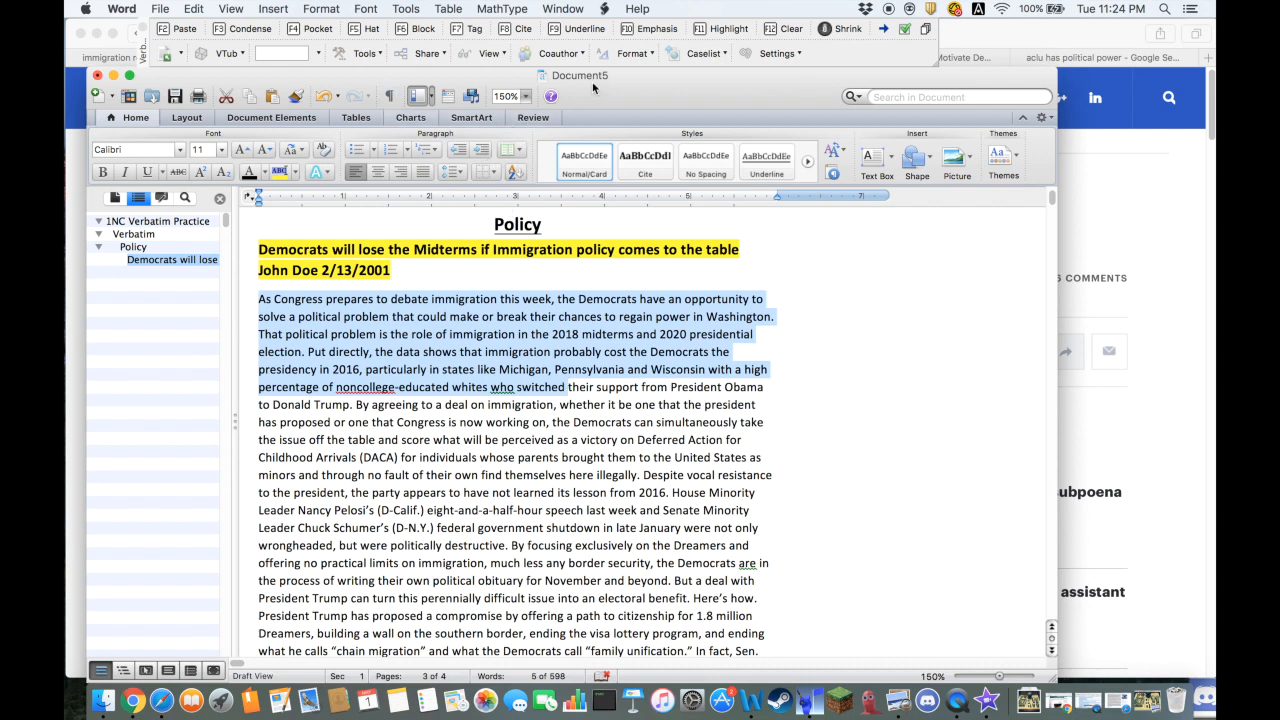
click(147, 172)
click(724, 28)
Highlight and underline the passage from "support the president's wall" through "The latest Harvard-Harris poll found that an".
scroll(545, 291, down, 10)
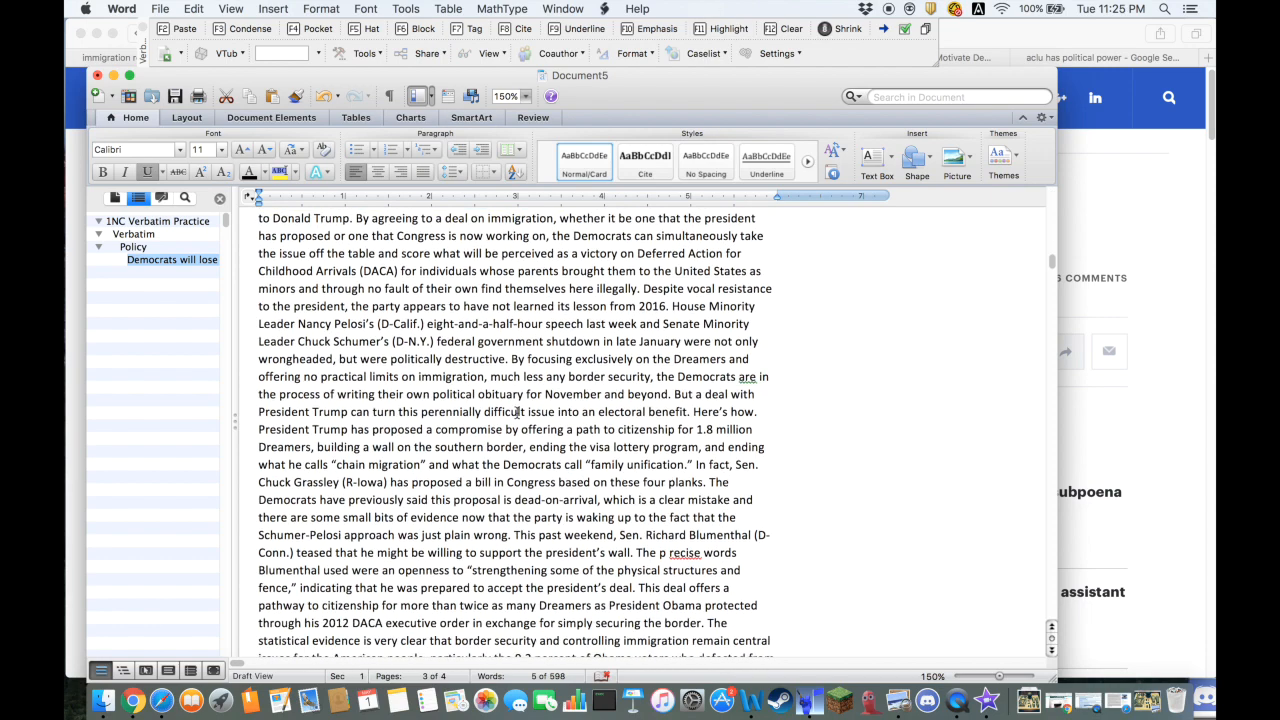
drag(480, 359, 667, 517)
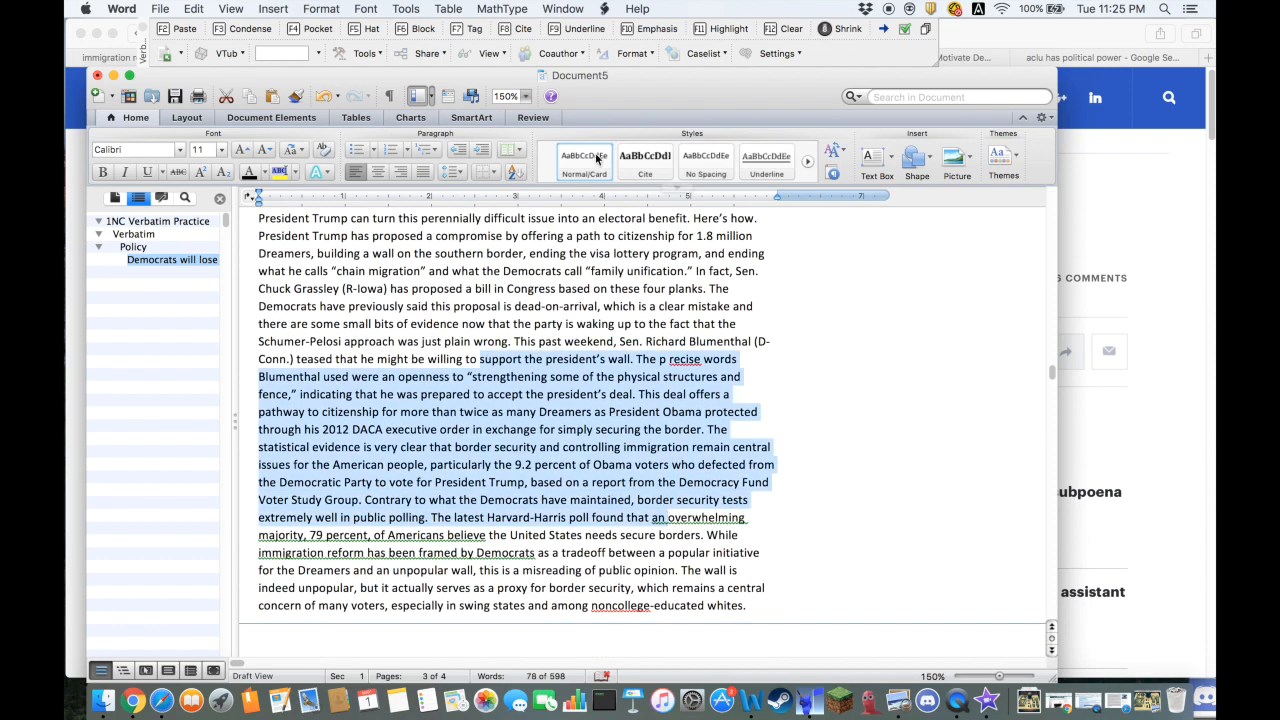
click(726, 29)
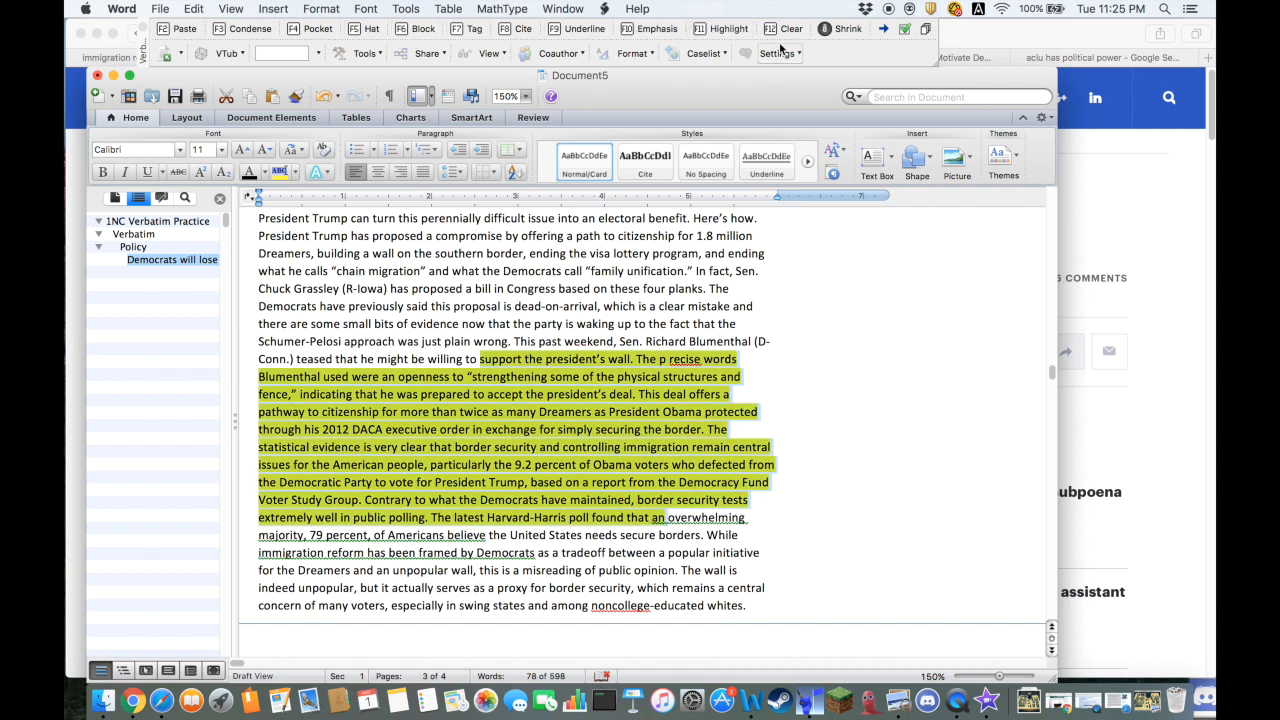
click(578, 28)
click(673, 303)
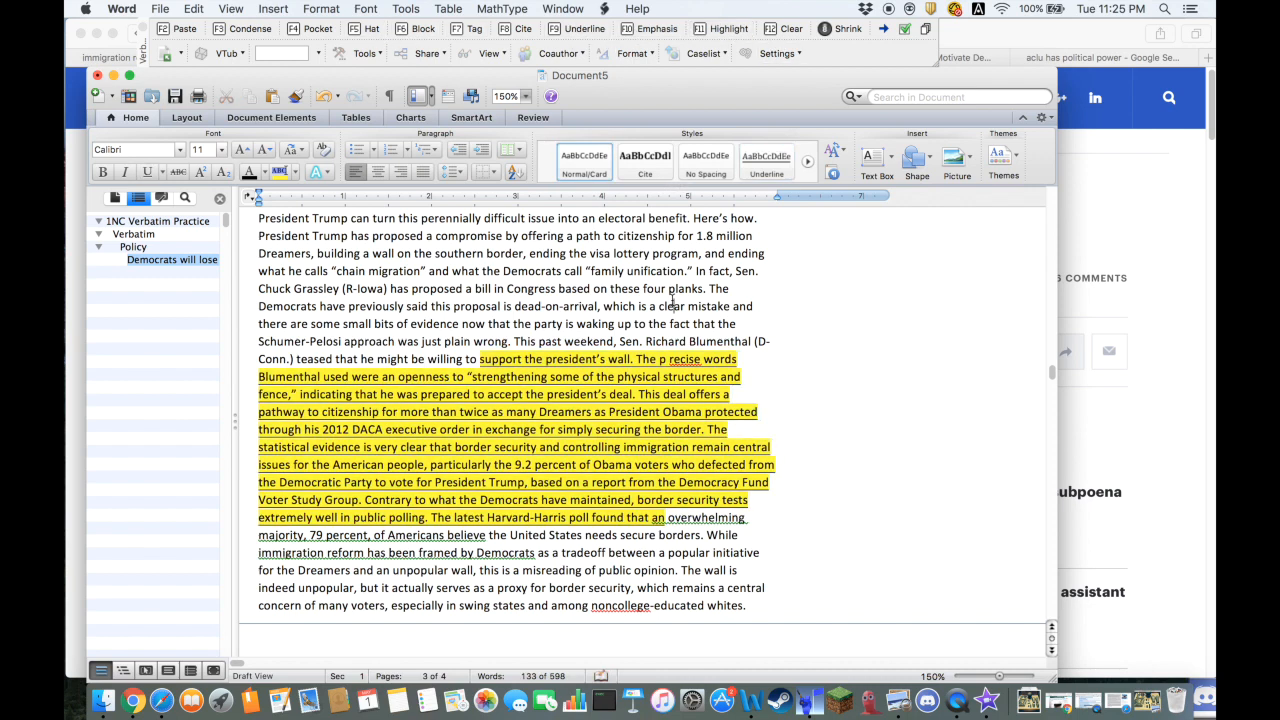
Shrink the card's non-underlined text with Verbatim's Shrink command and select the Policy heading.
scroll(673, 303, up, 5)
click(841, 29)
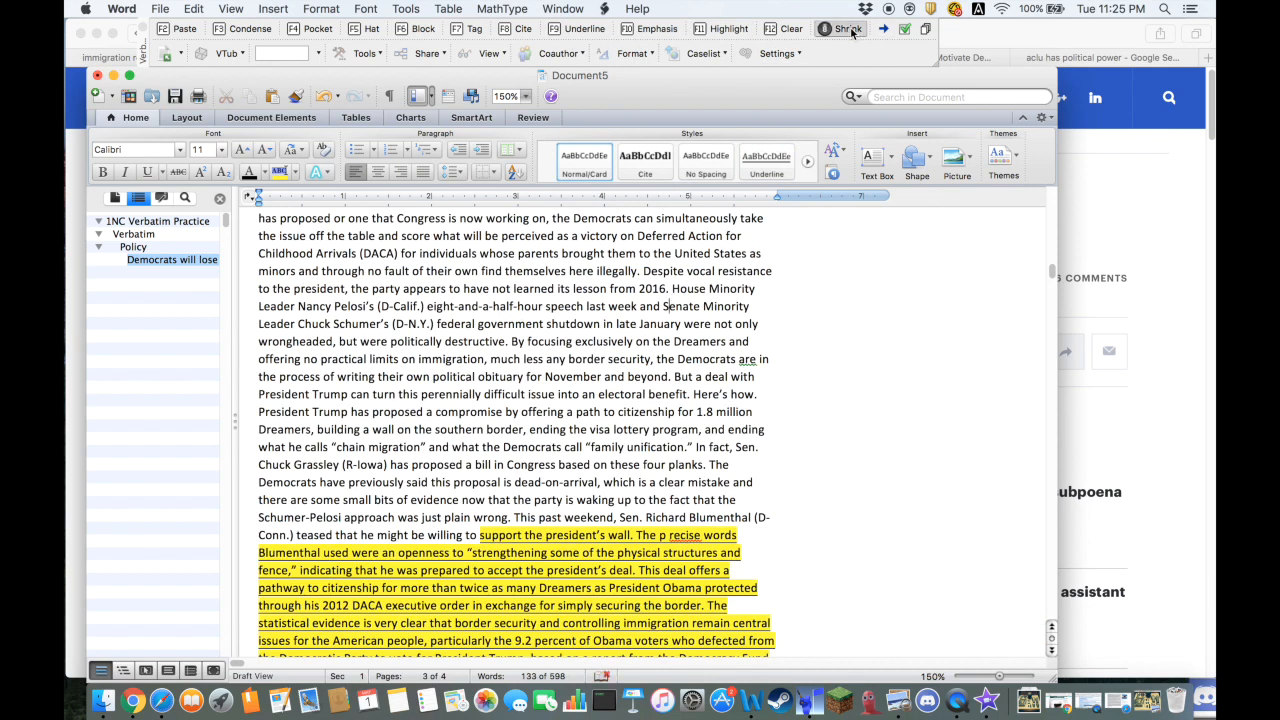
triple_click(457, 331)
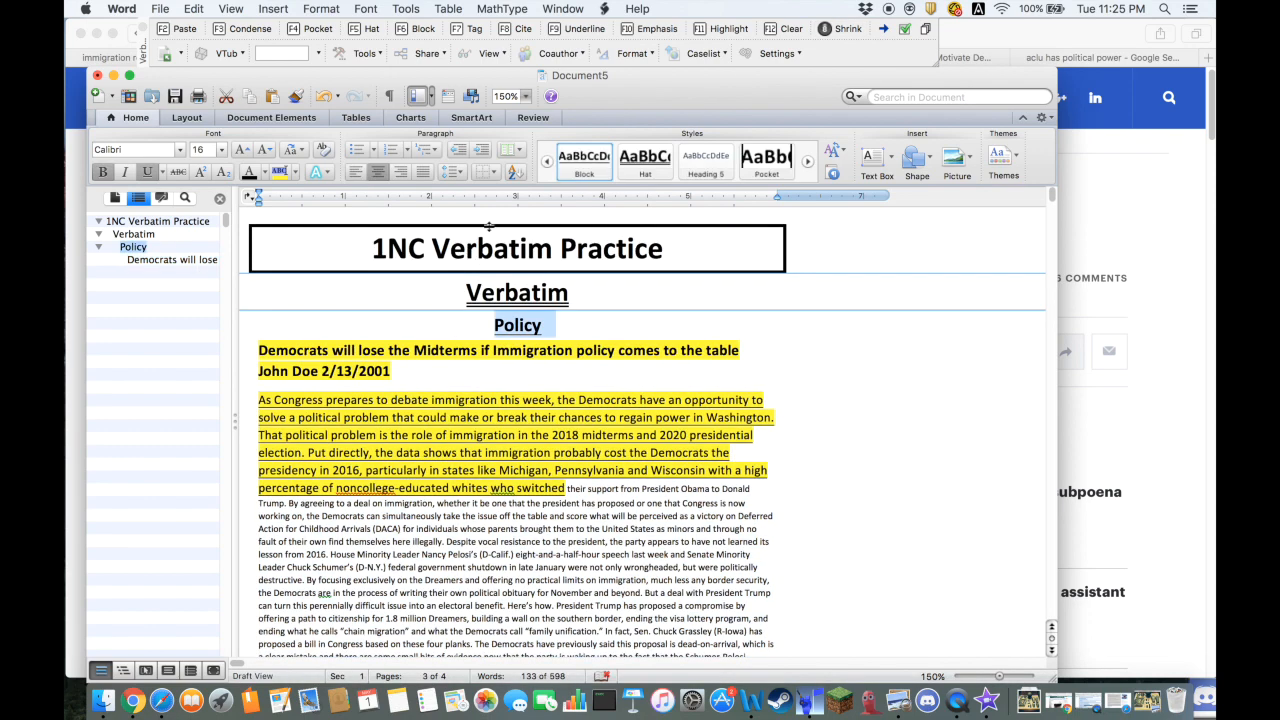
click(490, 54)
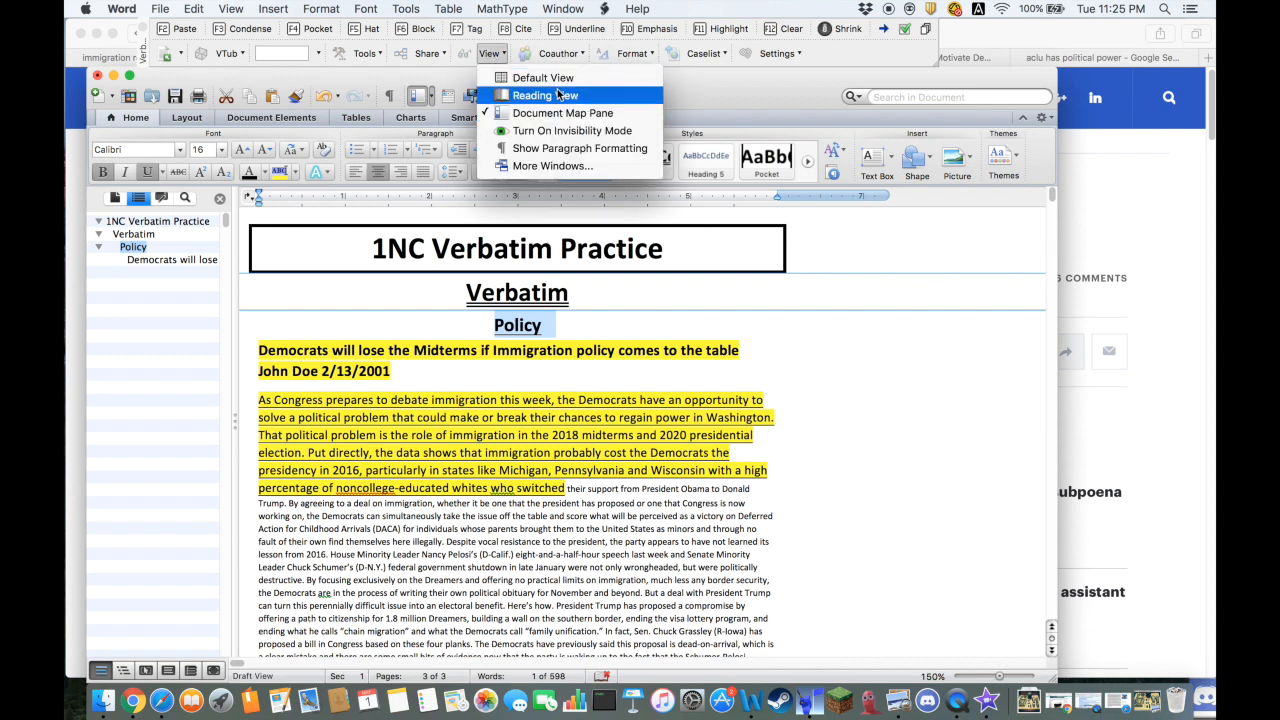
click(562, 37)
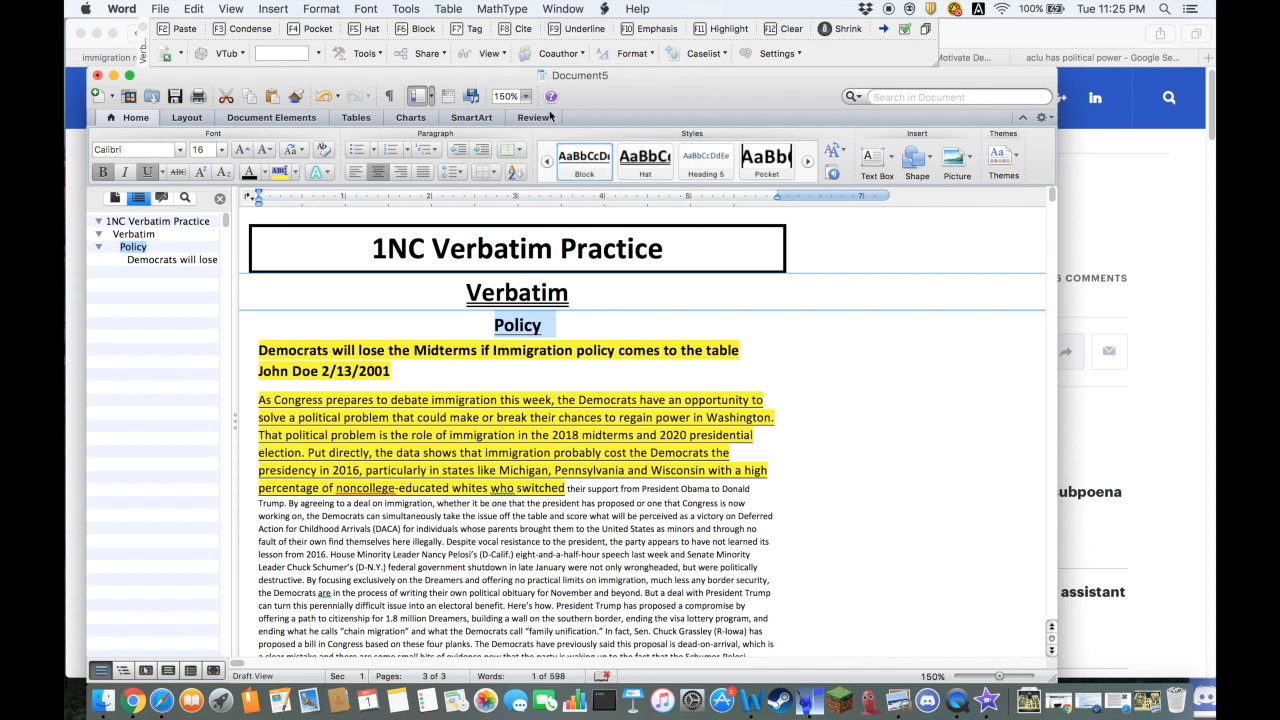
click(500, 54)
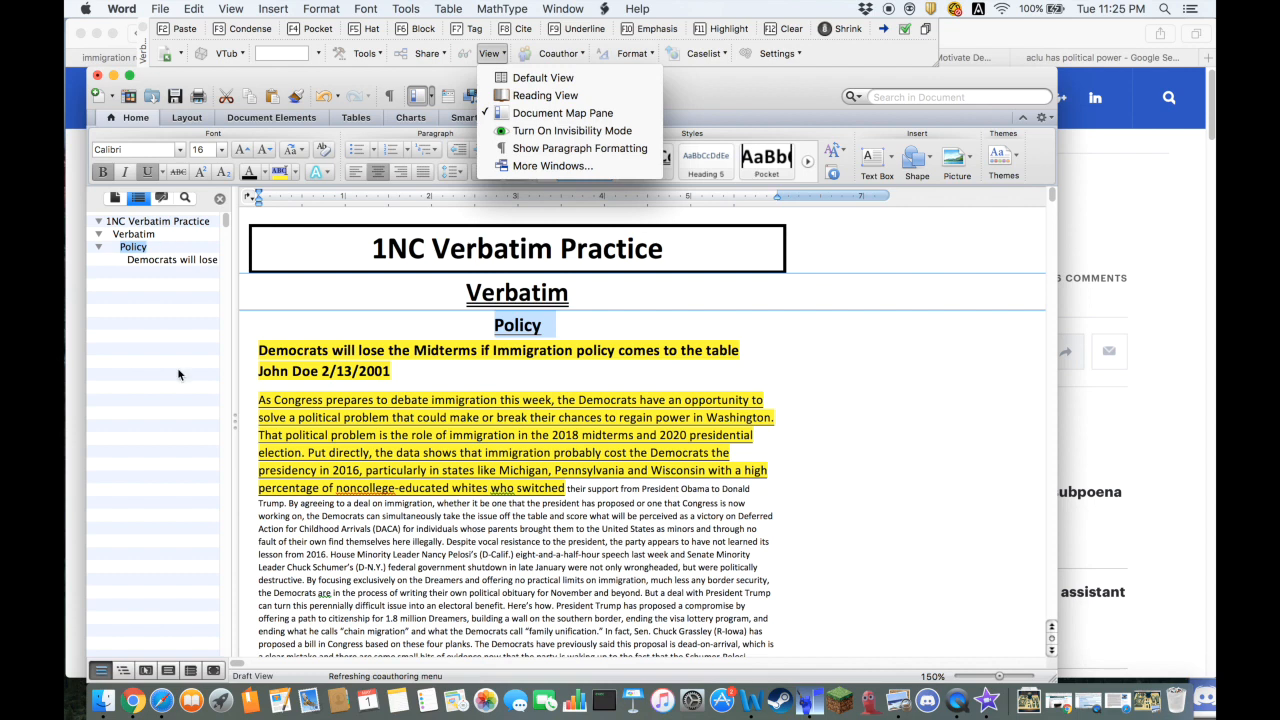
click(160, 262)
click(166, 224)
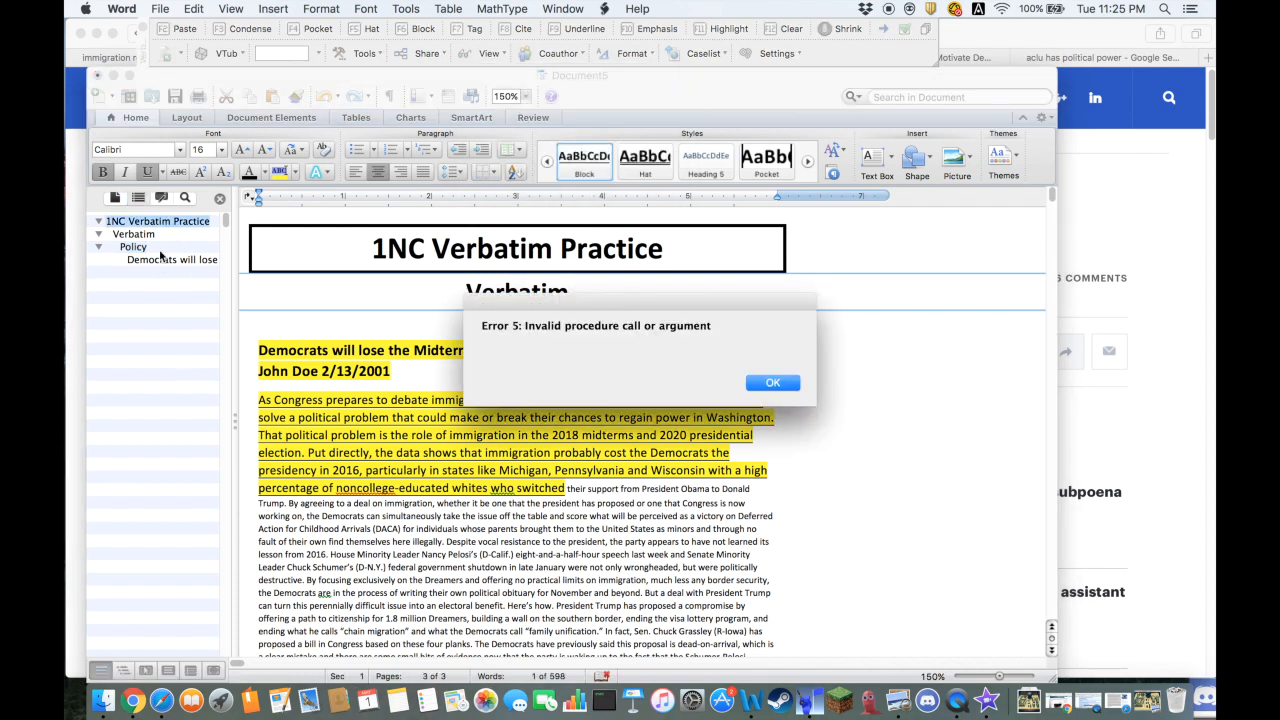
click(772, 383)
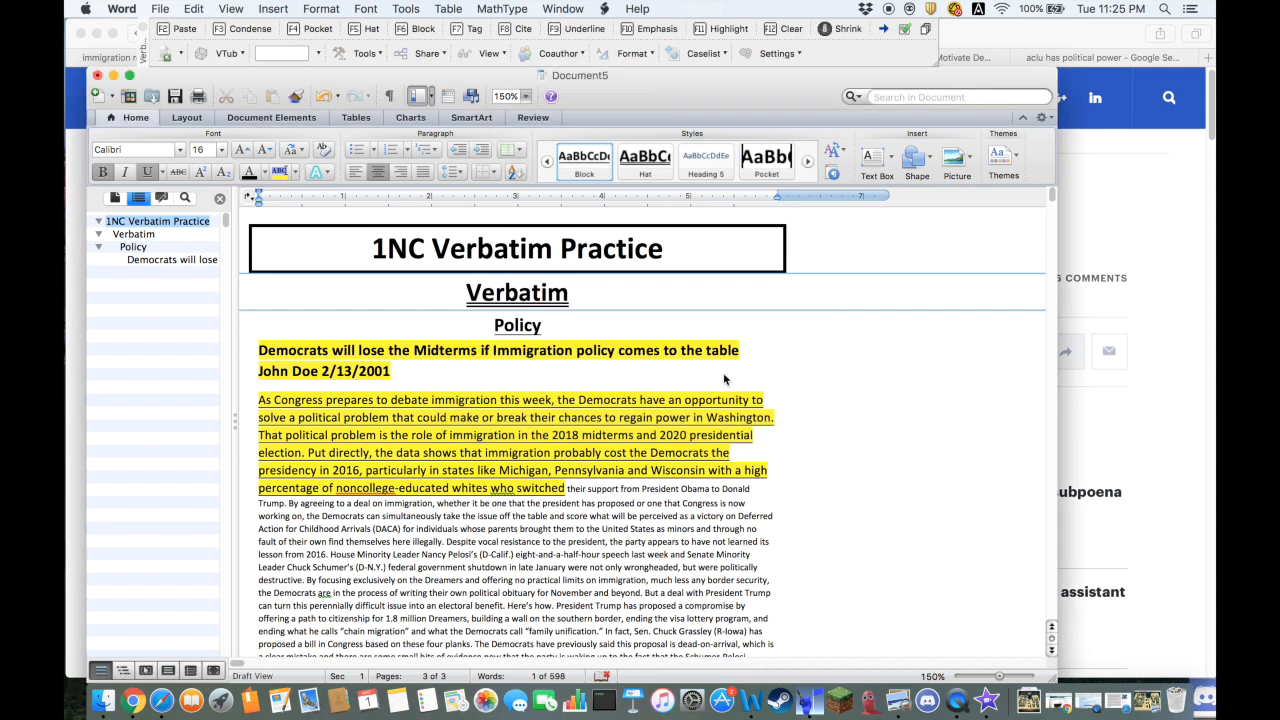
click(766, 383)
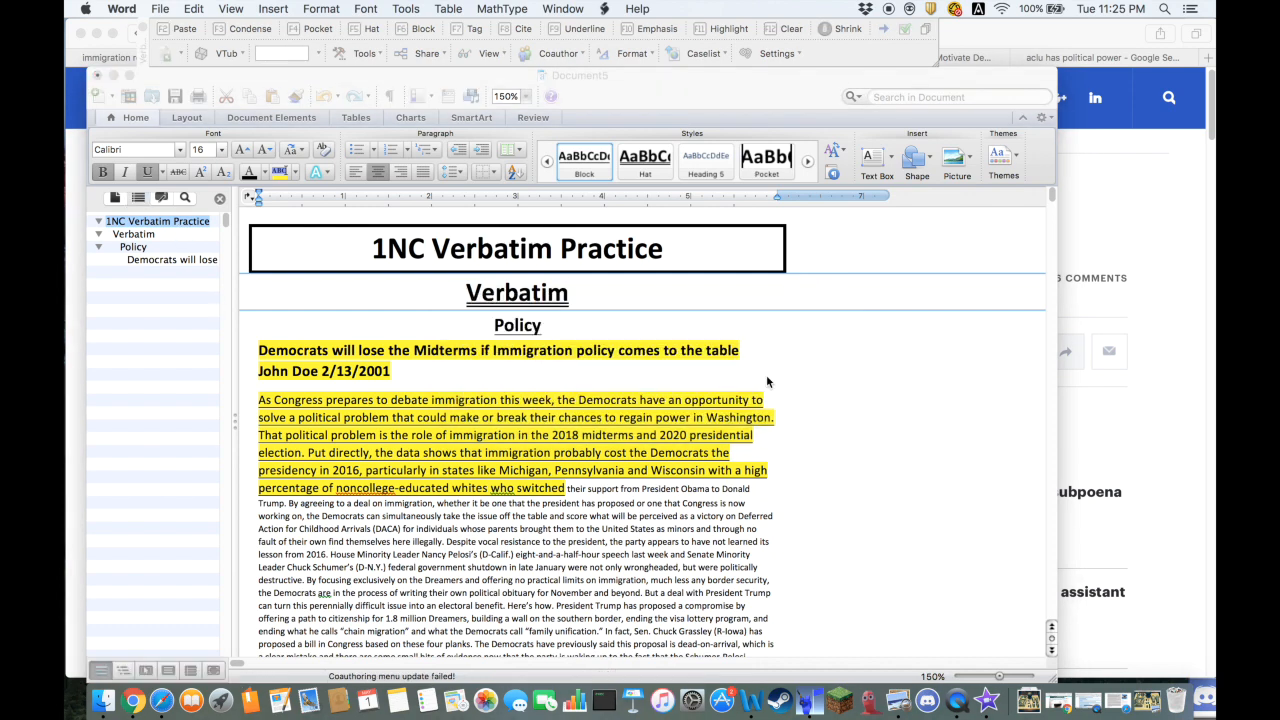
Navigate the outline headings down to the Democrats tag and return to the 1NC Verbatim Practice heading.
click(174, 221)
click(164, 233)
click(160, 247)
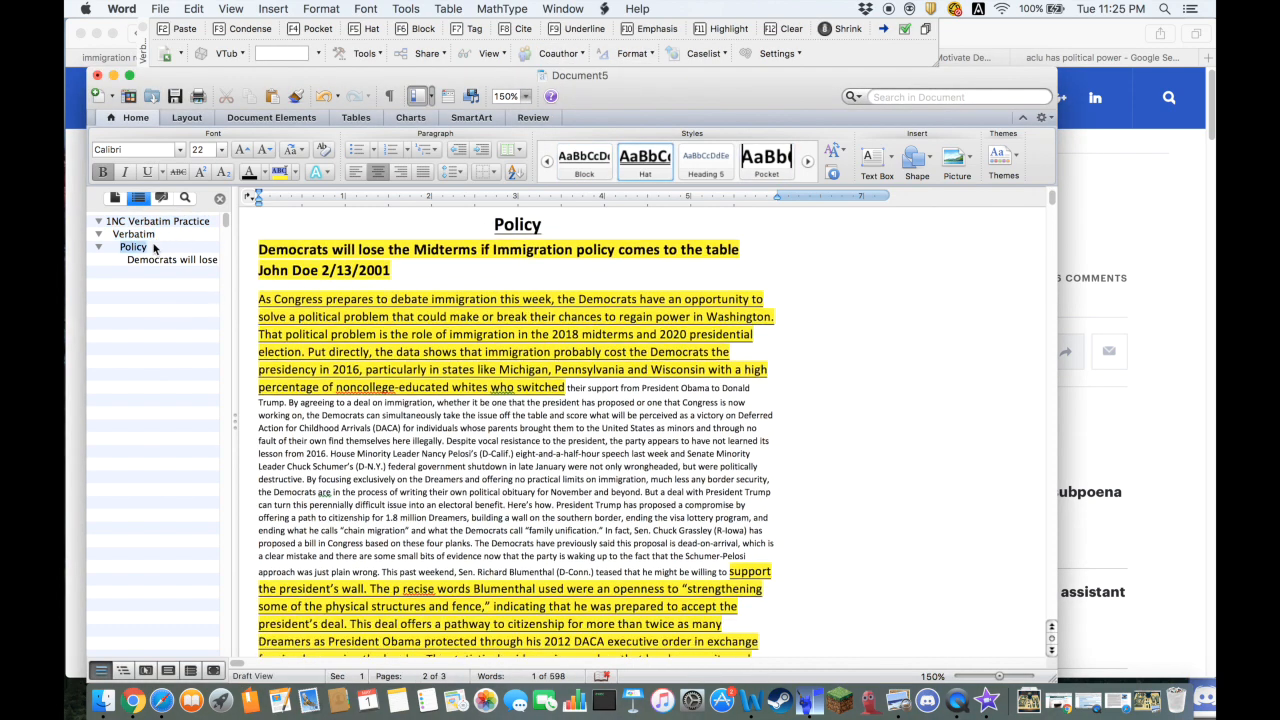
click(155, 260)
click(167, 222)
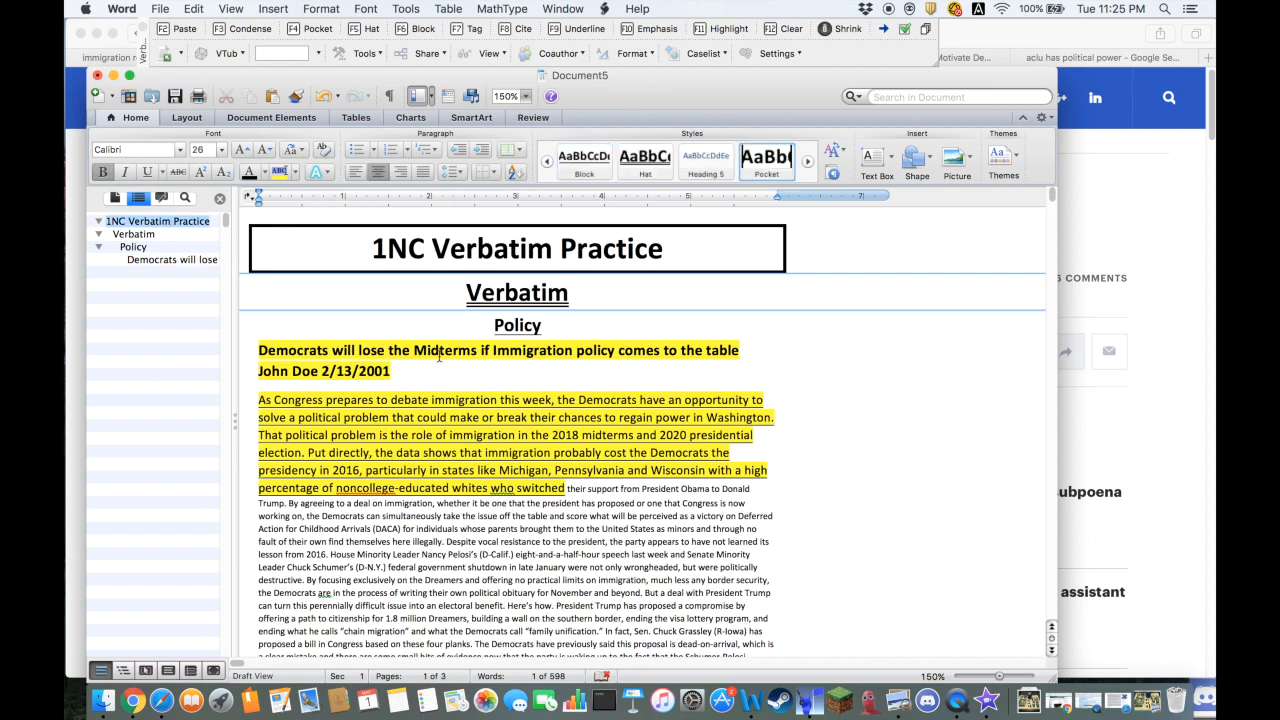
Turn on Verbatim's Invisibility Mode, deselect the text and look over the card's highlighted passages.
click(489, 53)
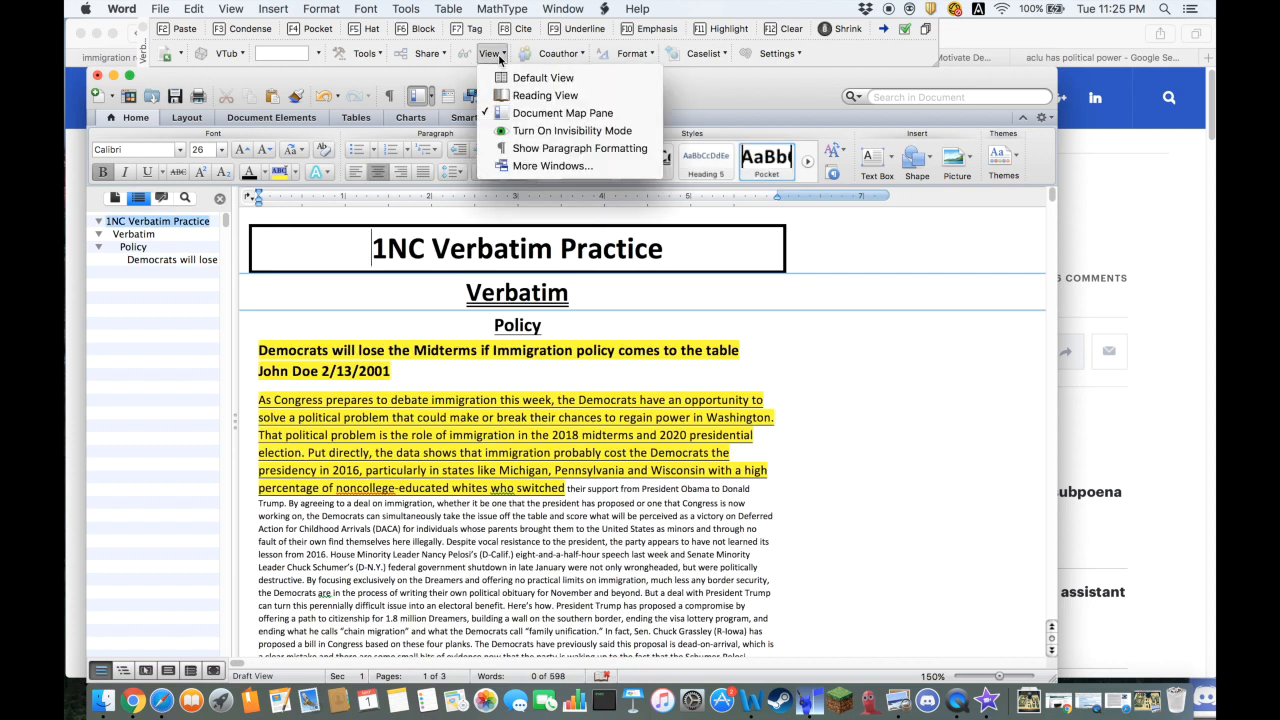
click(548, 132)
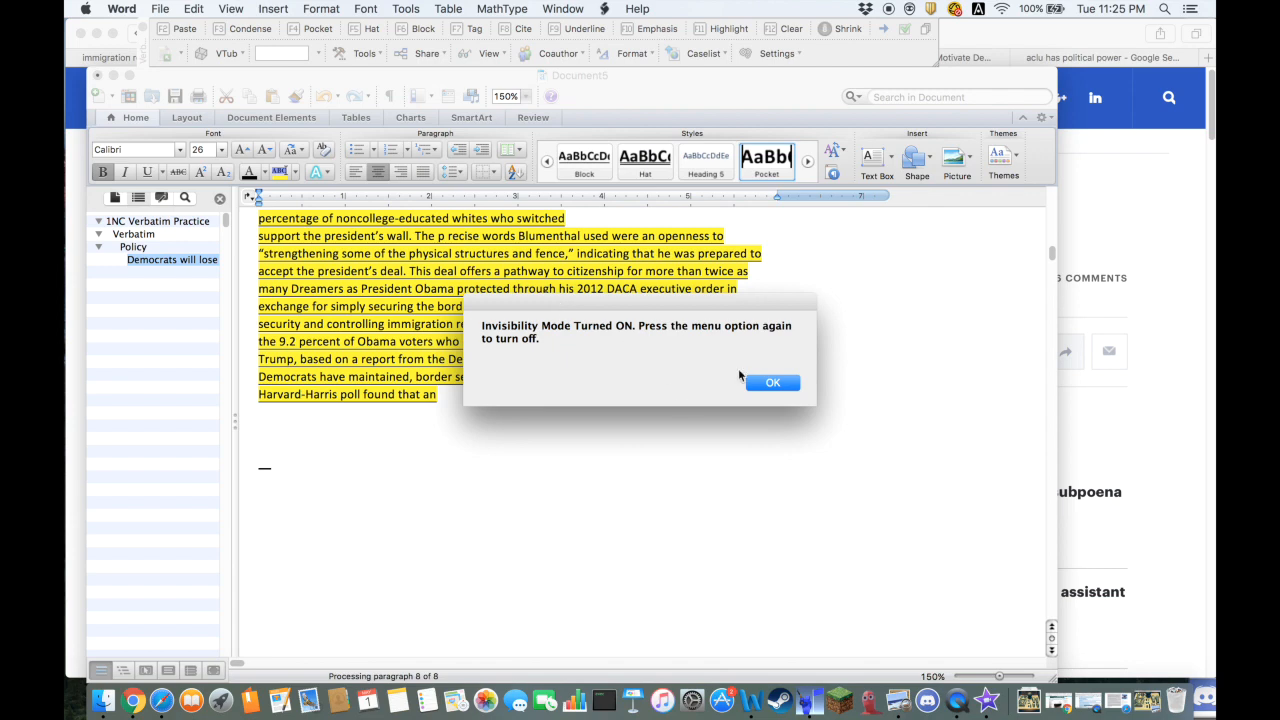
click(762, 381)
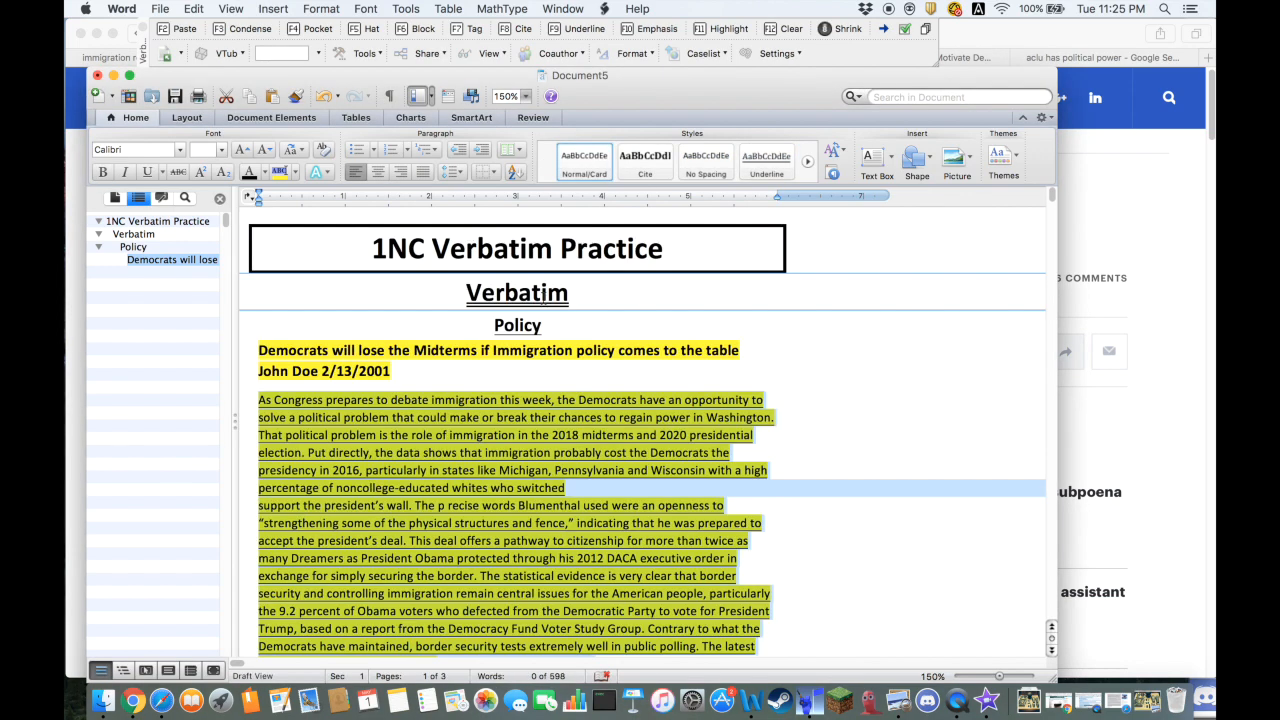
click(587, 370)
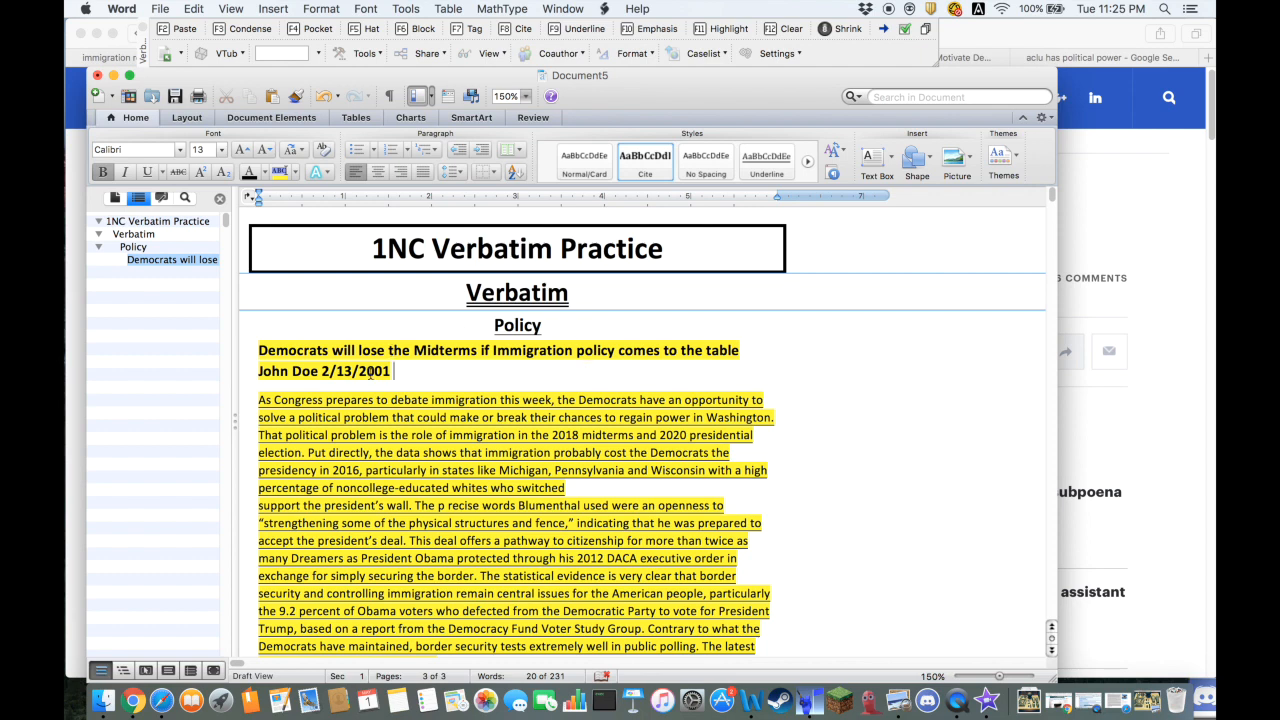
scroll(436, 467, down, 3)
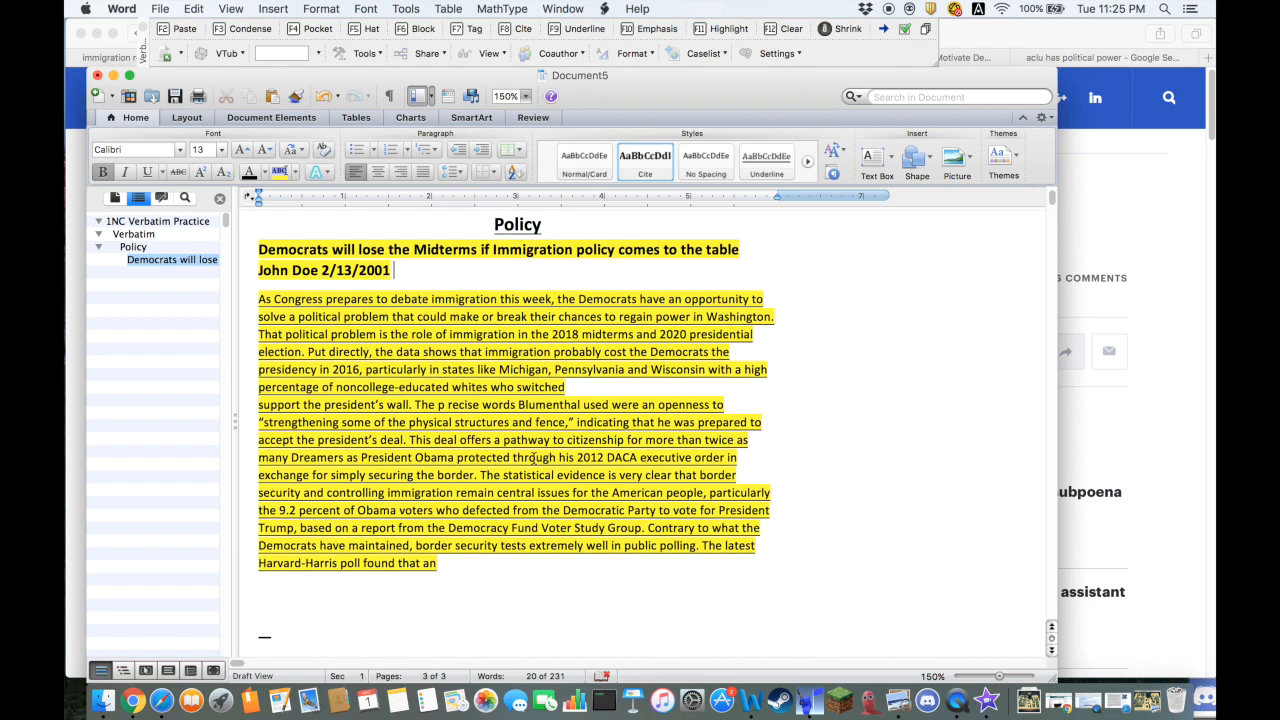
scroll(460, 440, up, 3)
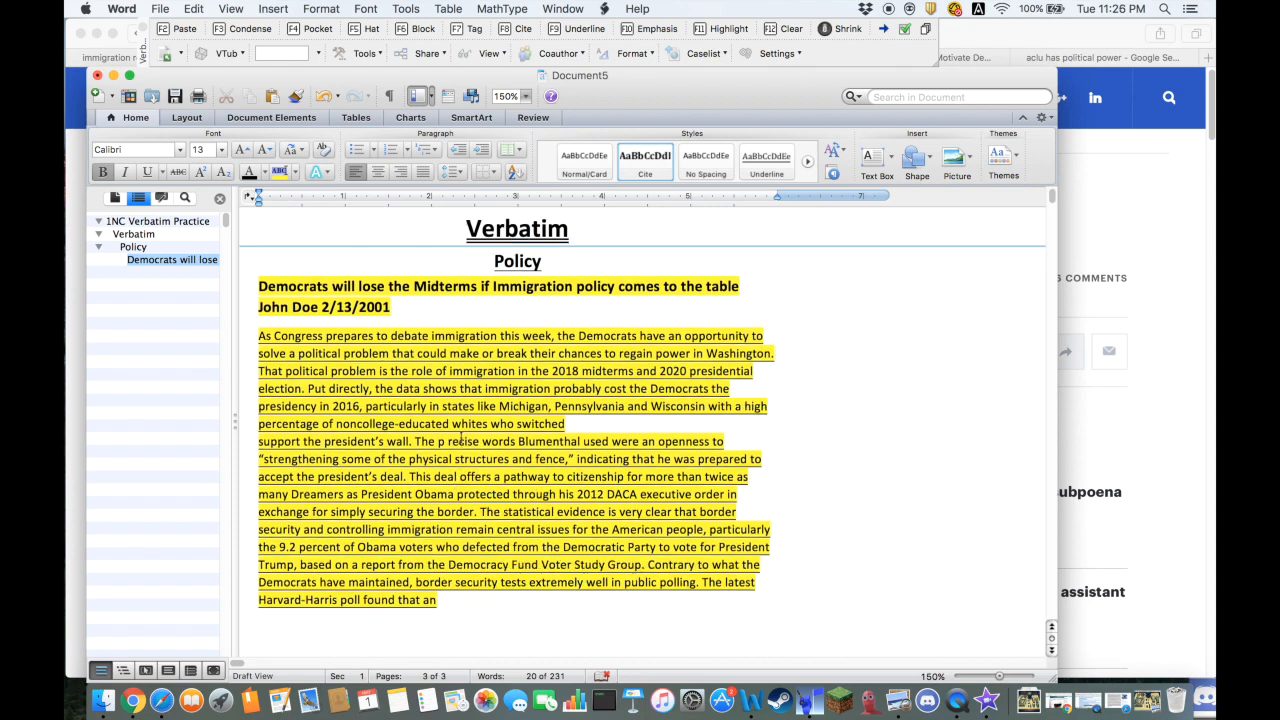
Turn off Verbatim's Invisibility Mode and look over the card's full text.
scroll(460, 437, down, 3)
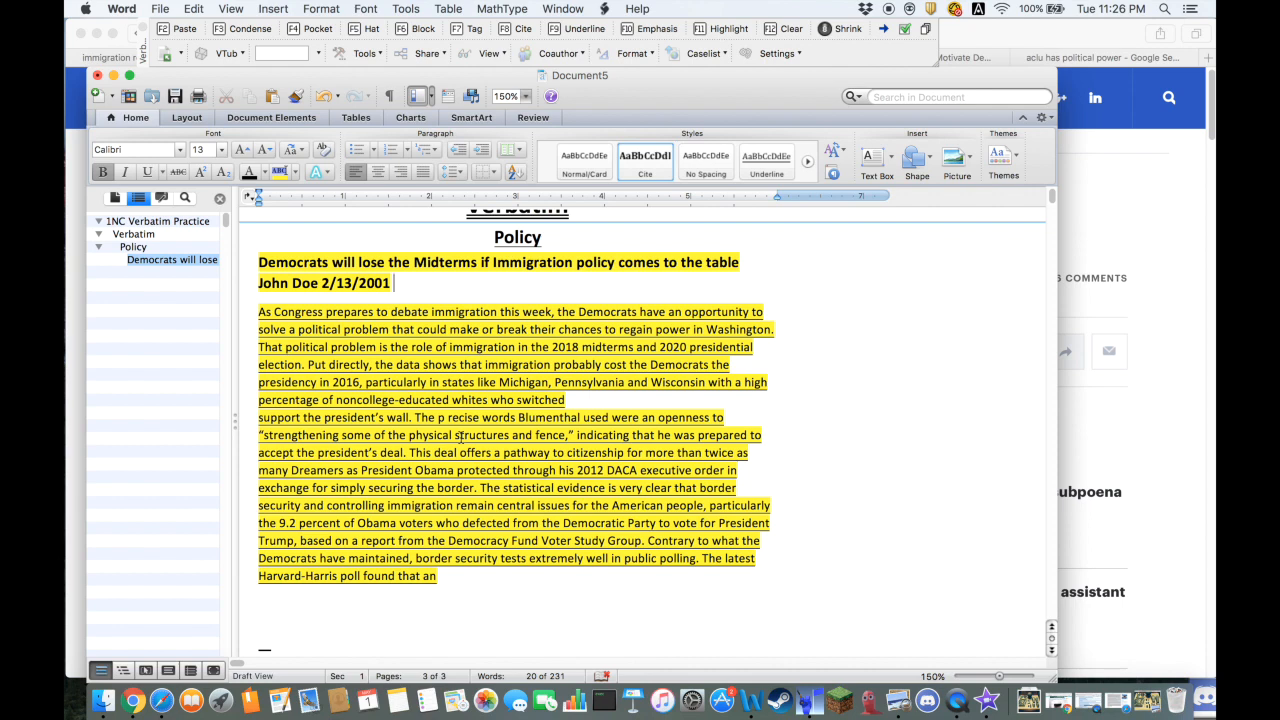
scroll(545, 285, up, 1)
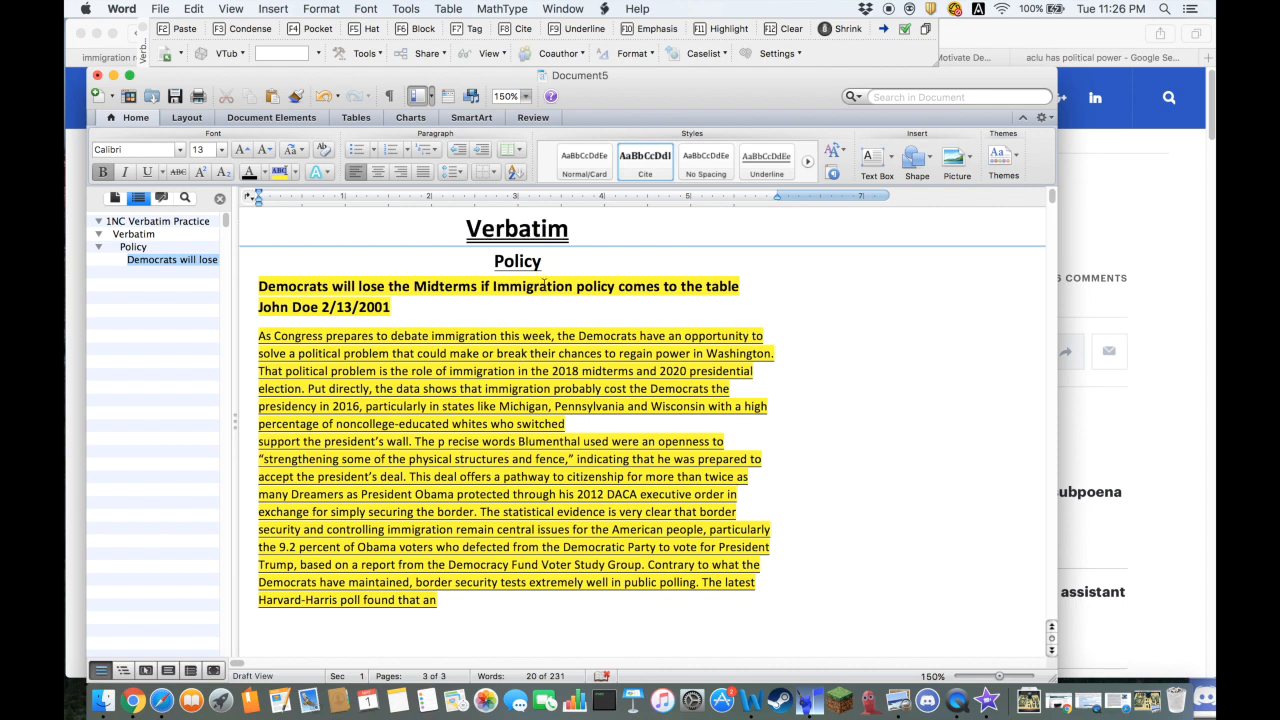
scroll(545, 285, up, 2)
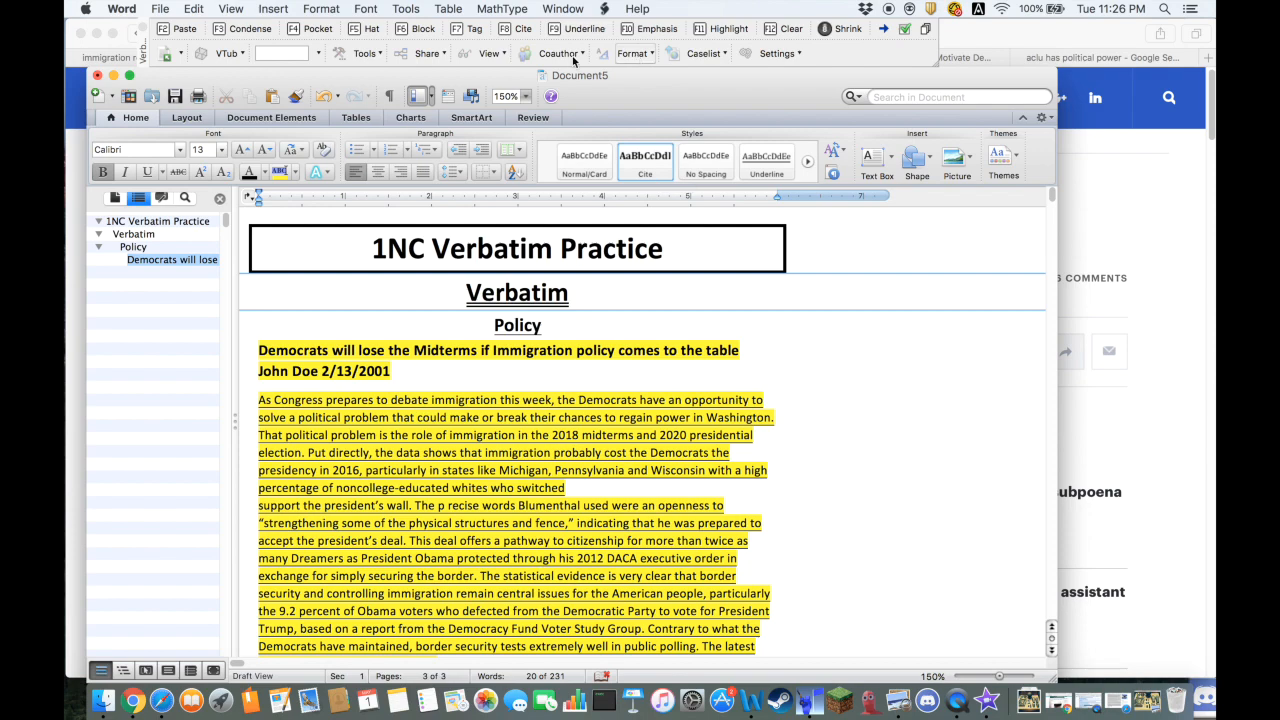
click(489, 53)
click(572, 130)
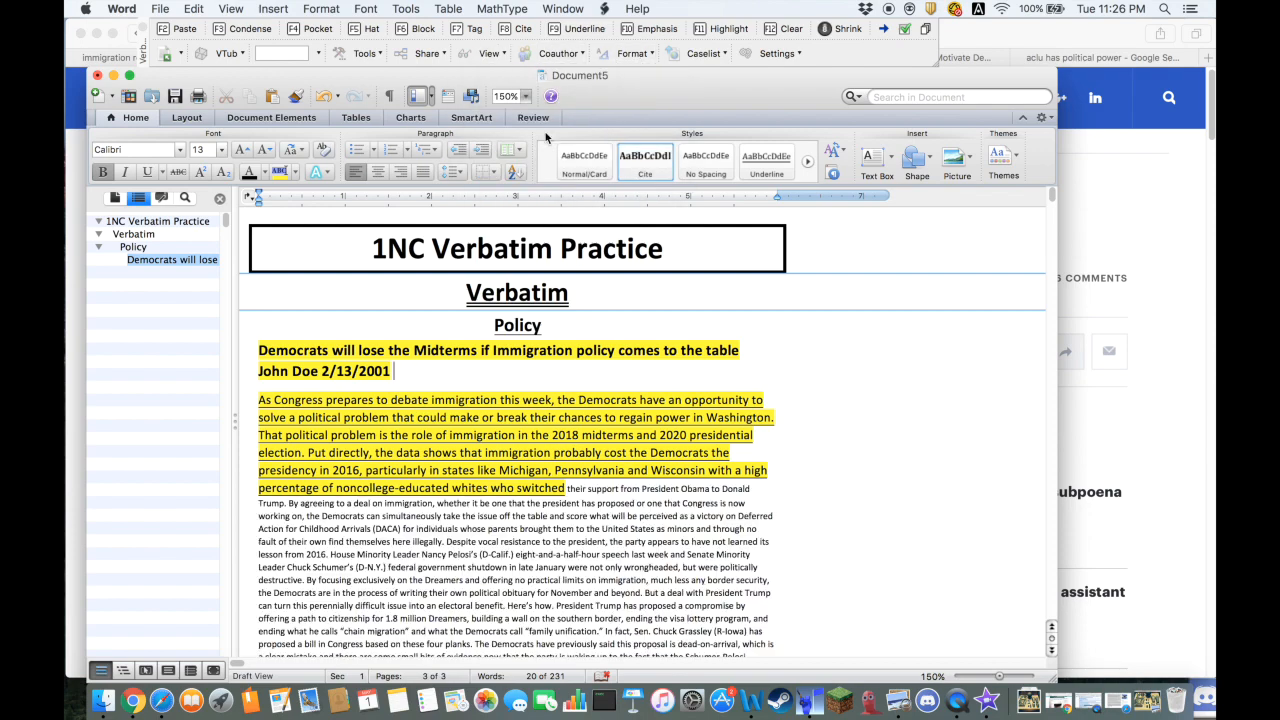
scroll(620, 370, down, 4)
scroll(620, 370, down, 8)
scroll(620, 370, up, 6)
scroll(581, 160, up, 2)
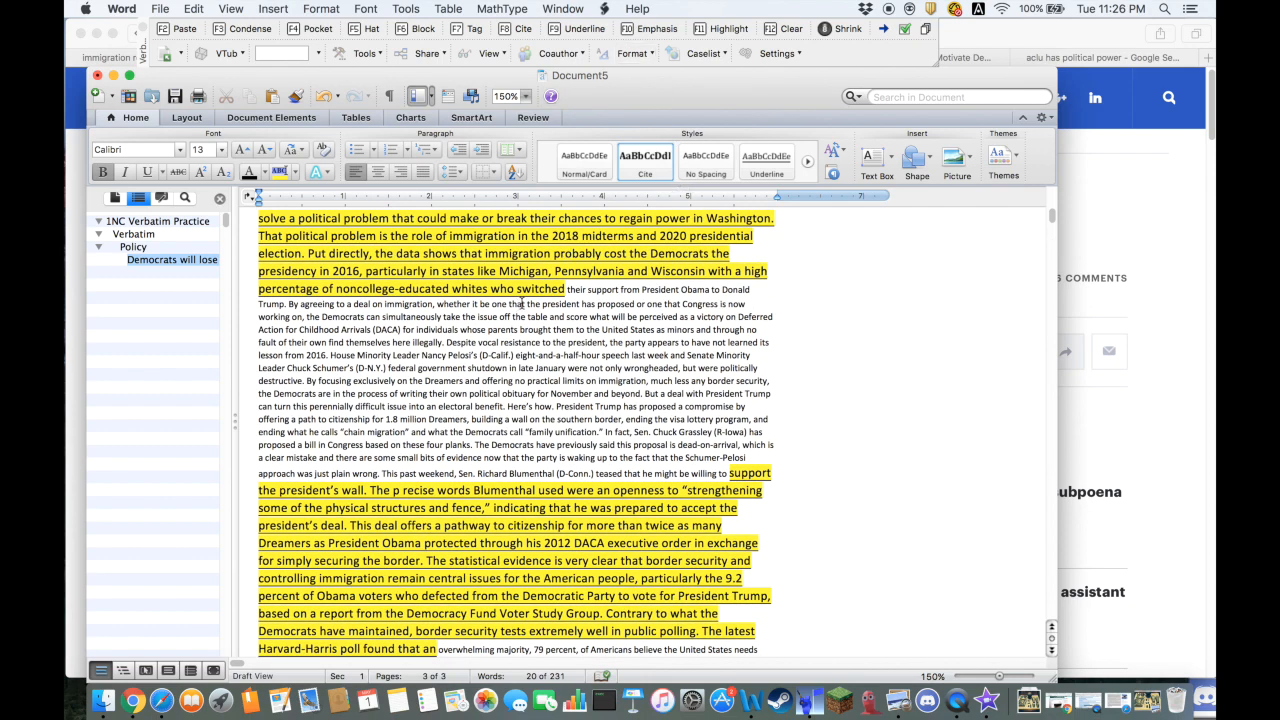
Highlight the card text from "political problem that could make or break" through "whites who switched their" in pink.
scroll(473, 312, up, 5)
drag(298, 353, 551, 390)
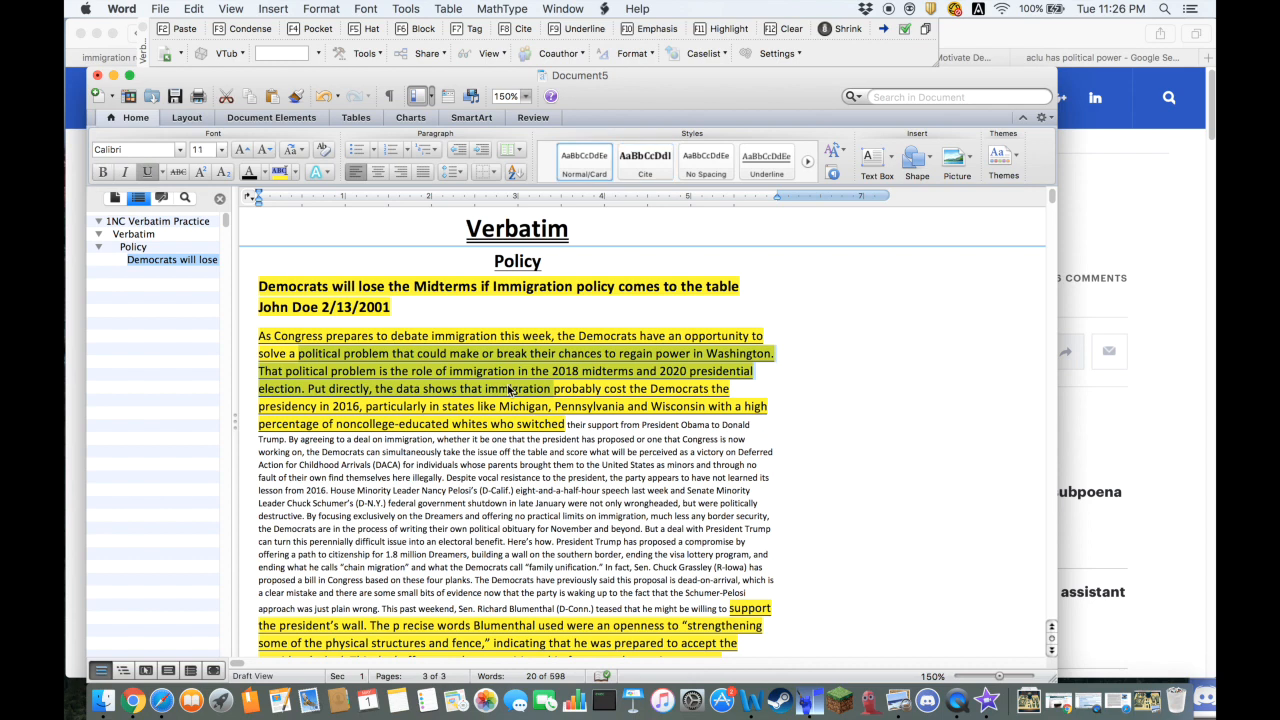
click(294, 172)
click(322, 219)
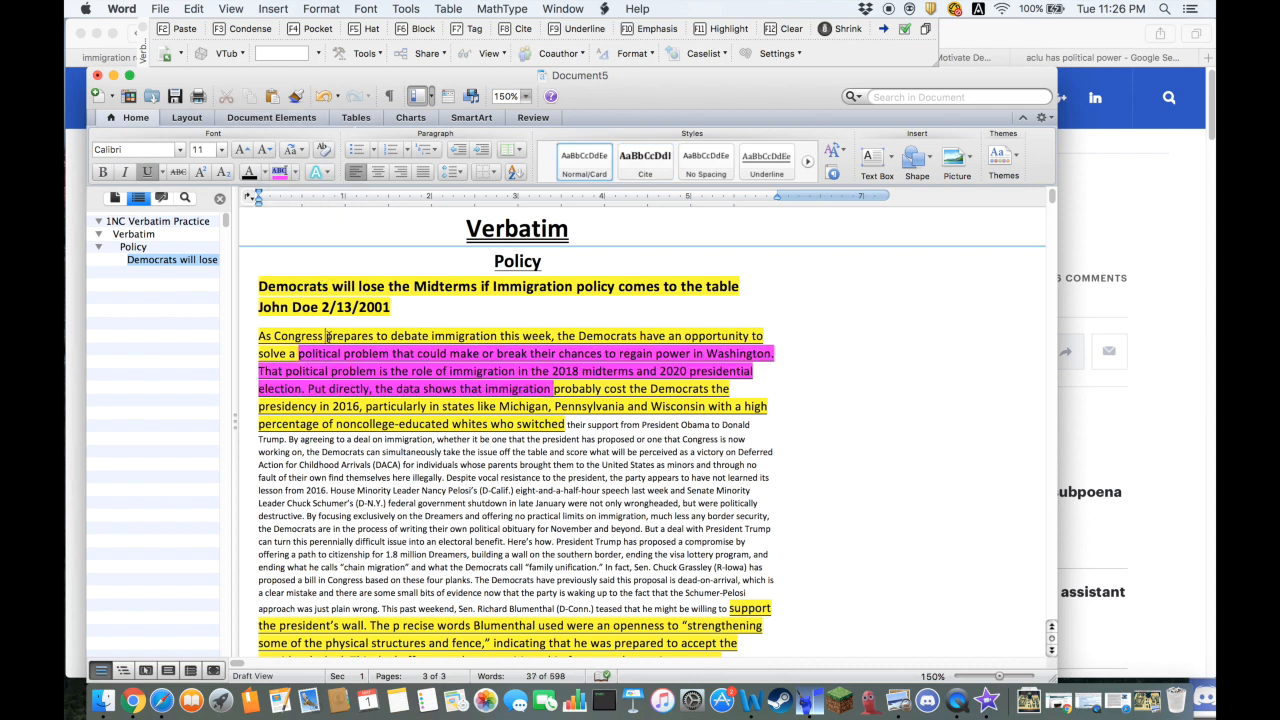
drag(568, 424, 554, 388)
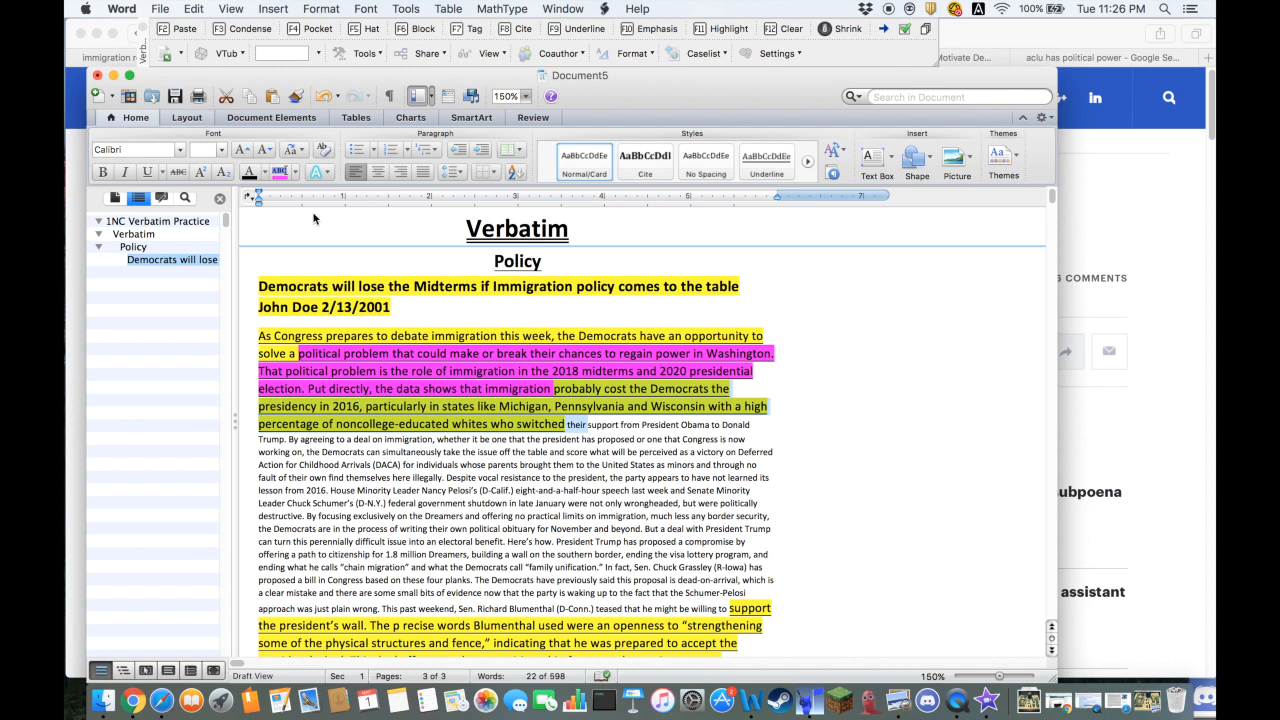
click(281, 172)
click(622, 306)
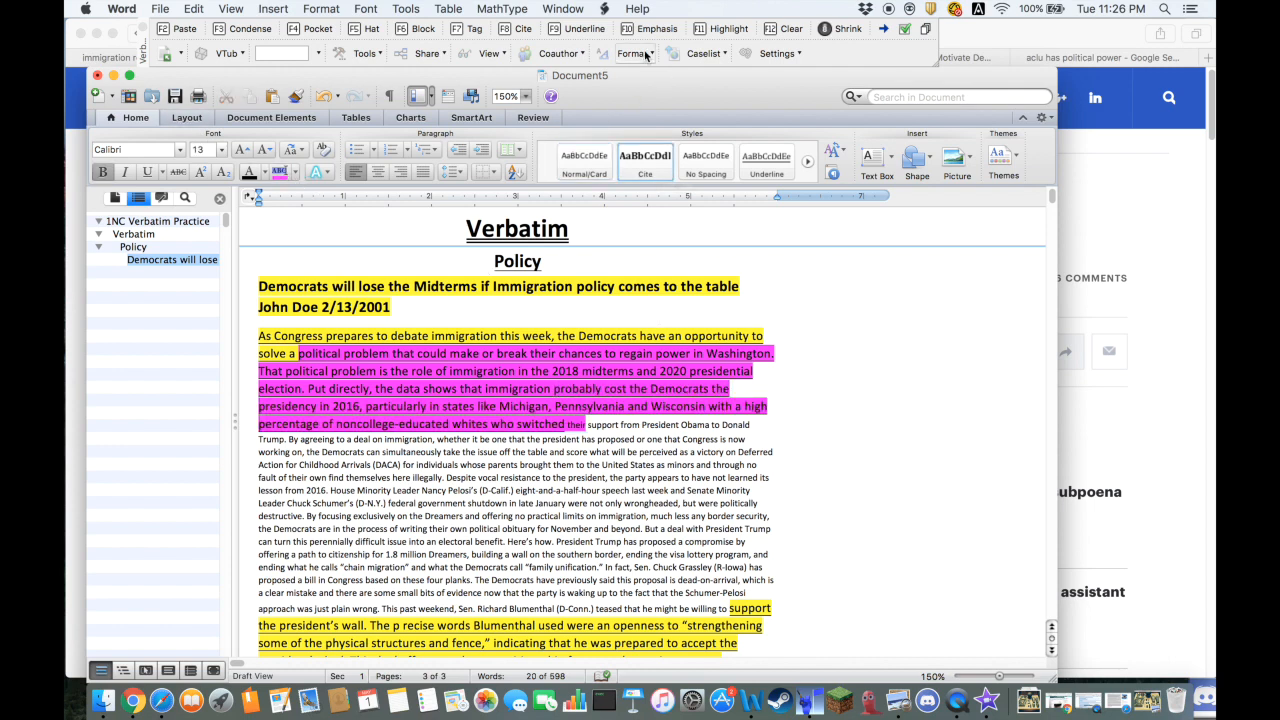
Apply Verbatim's Standardize Highlighting to give all highlighted text in the document the current pink colour.
click(645, 54)
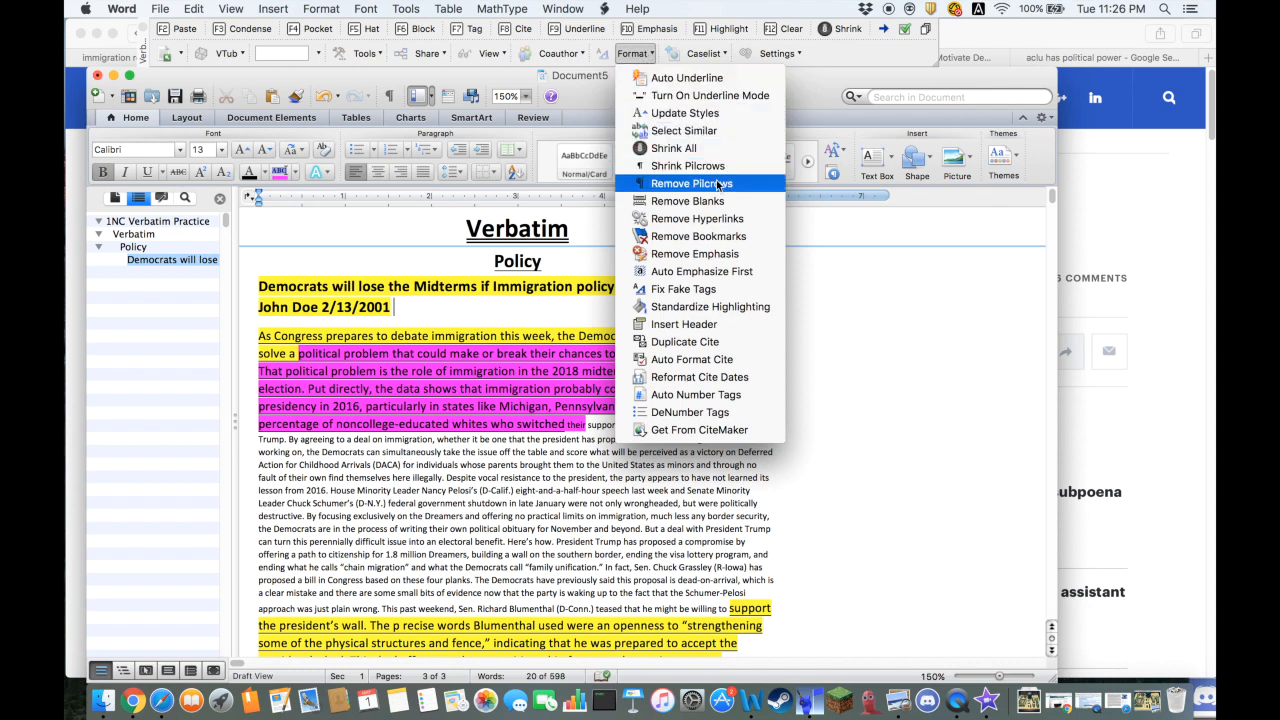
click(737, 310)
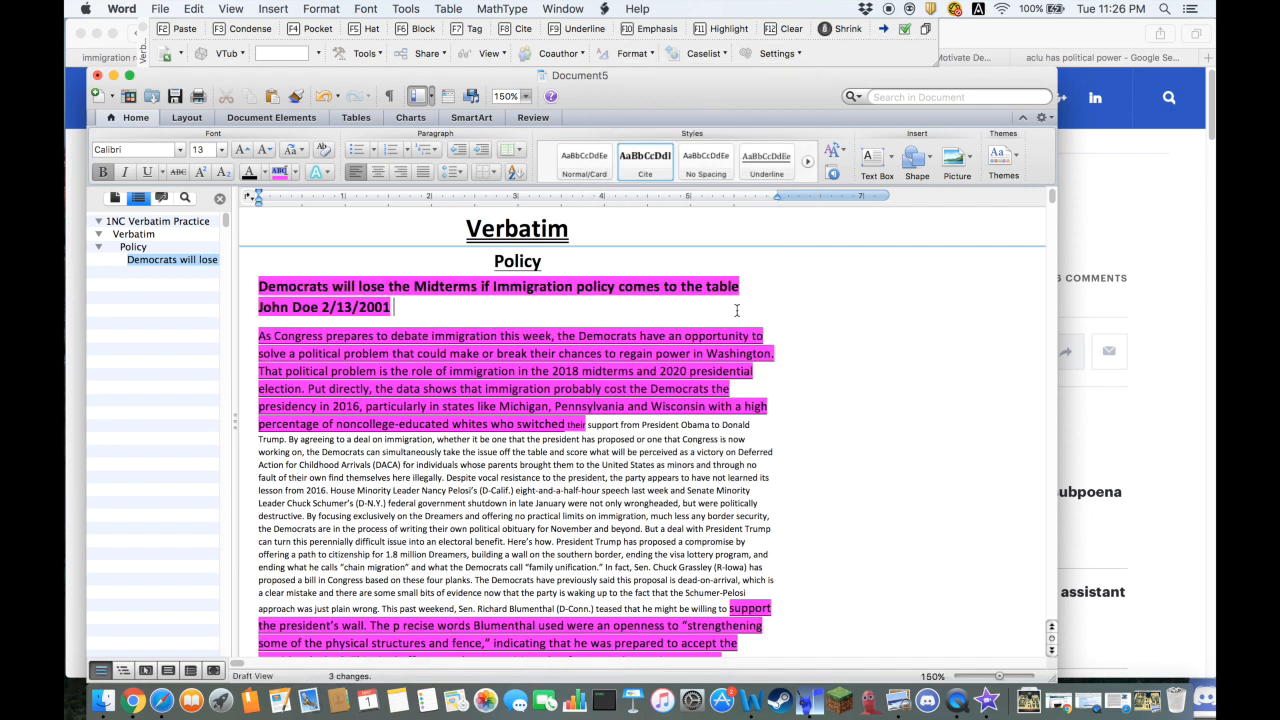
scroll(762, 343, down, 8)
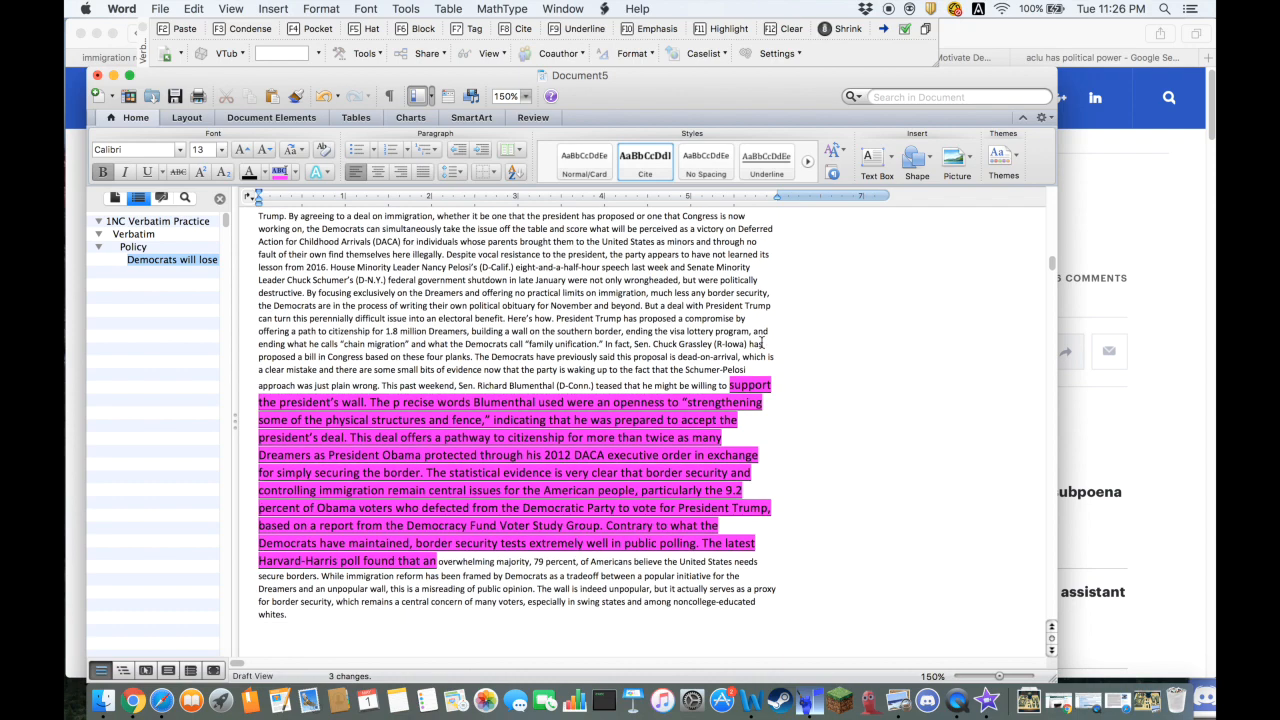
scroll(536, 313, up, 5)
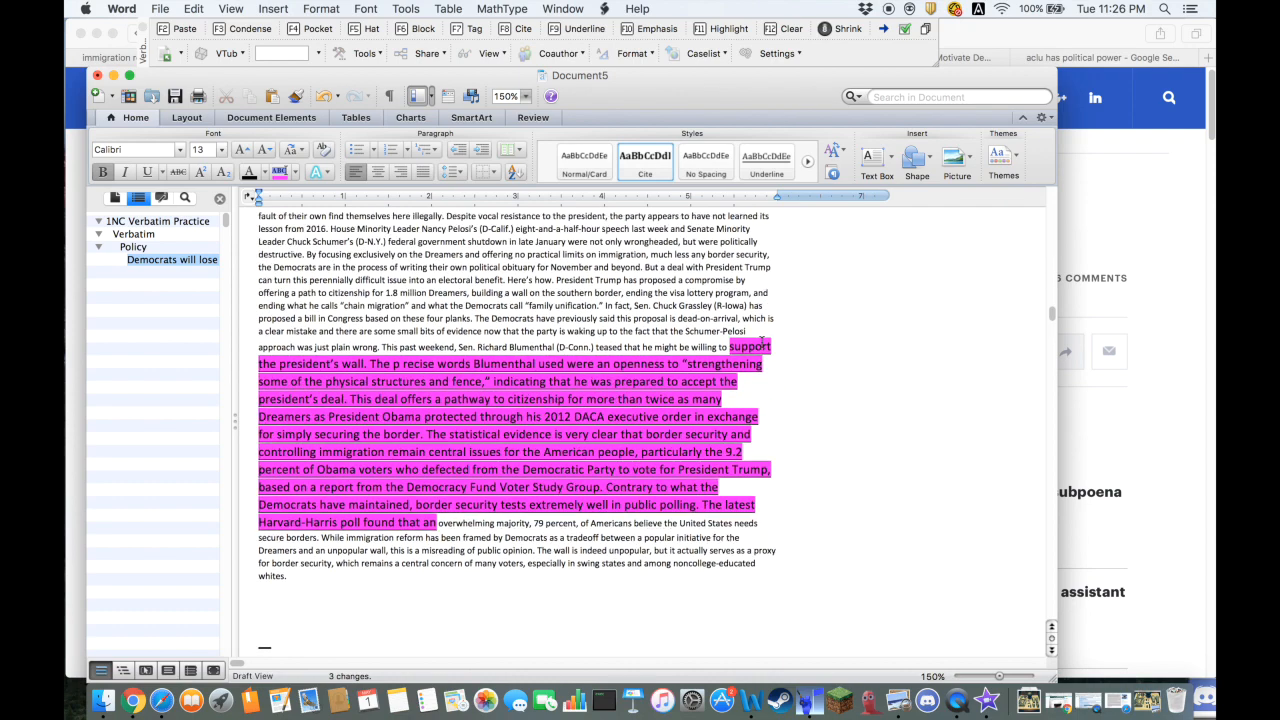
scroll(536, 313, up, 6)
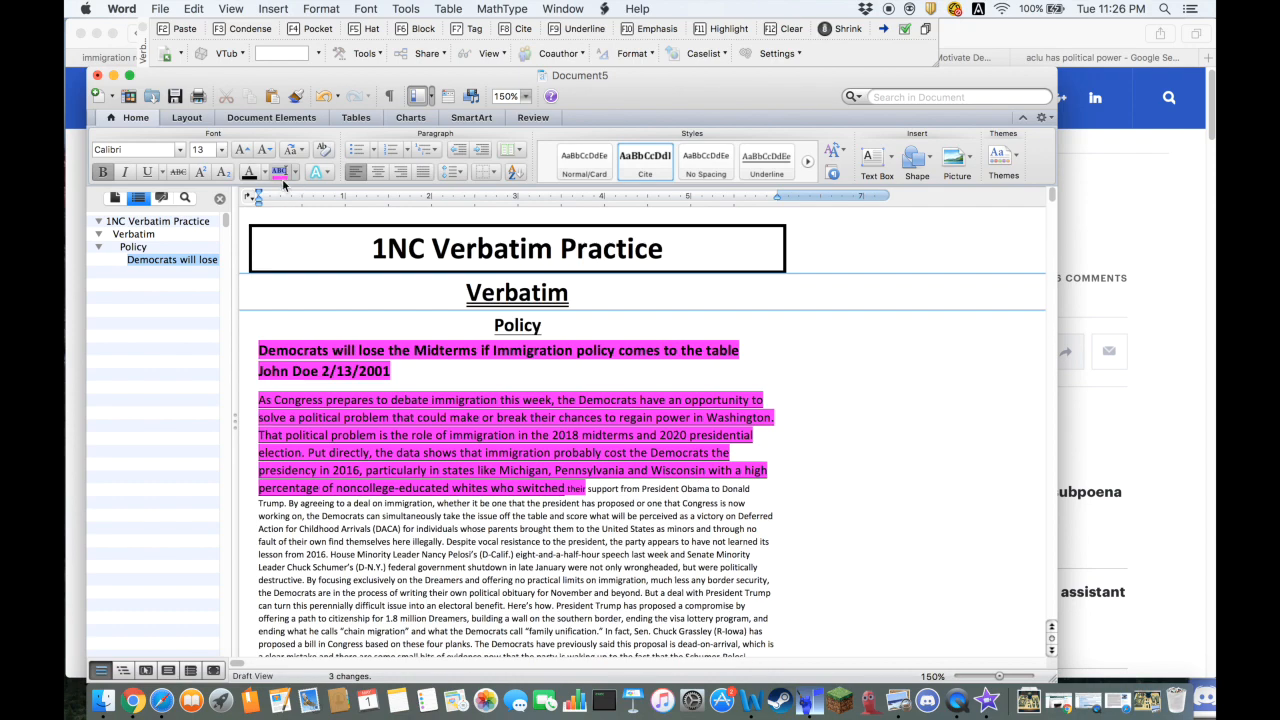
Review the highlighting throughout the card, from the tag and cite to the final paragraph.
scroll(624, 469, down, 2)
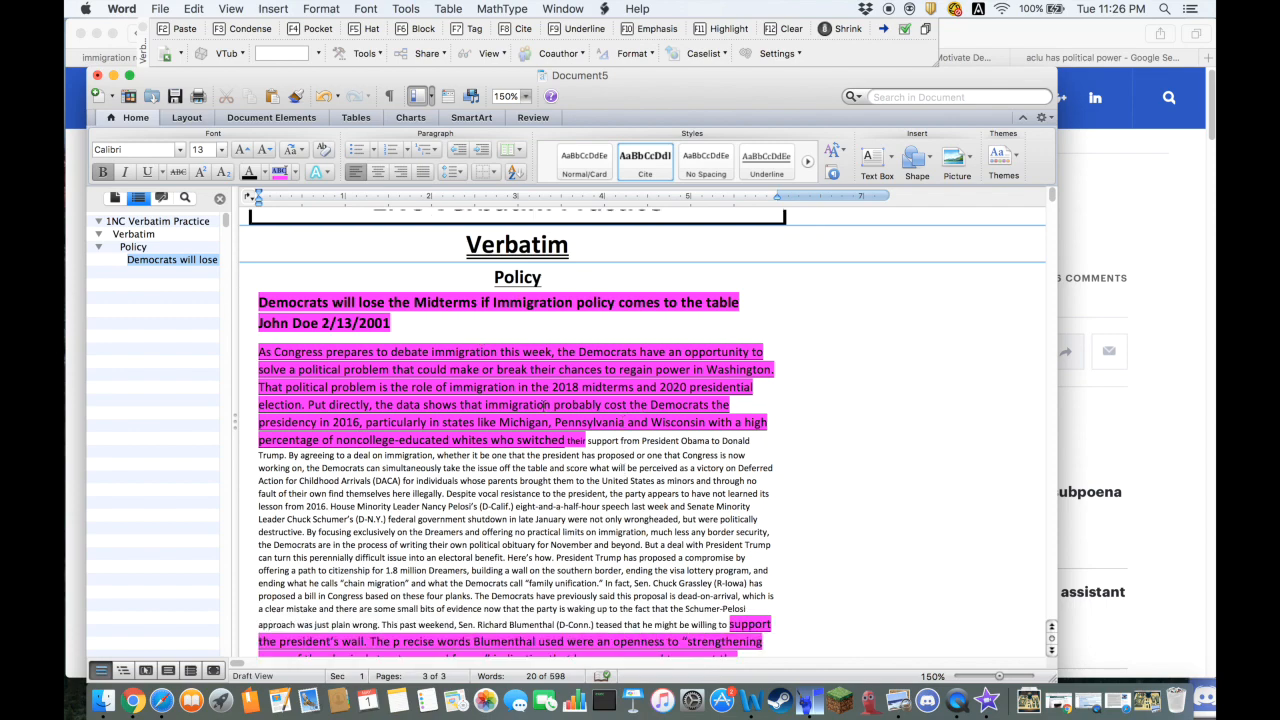
scroll(316, 452, down, 8)
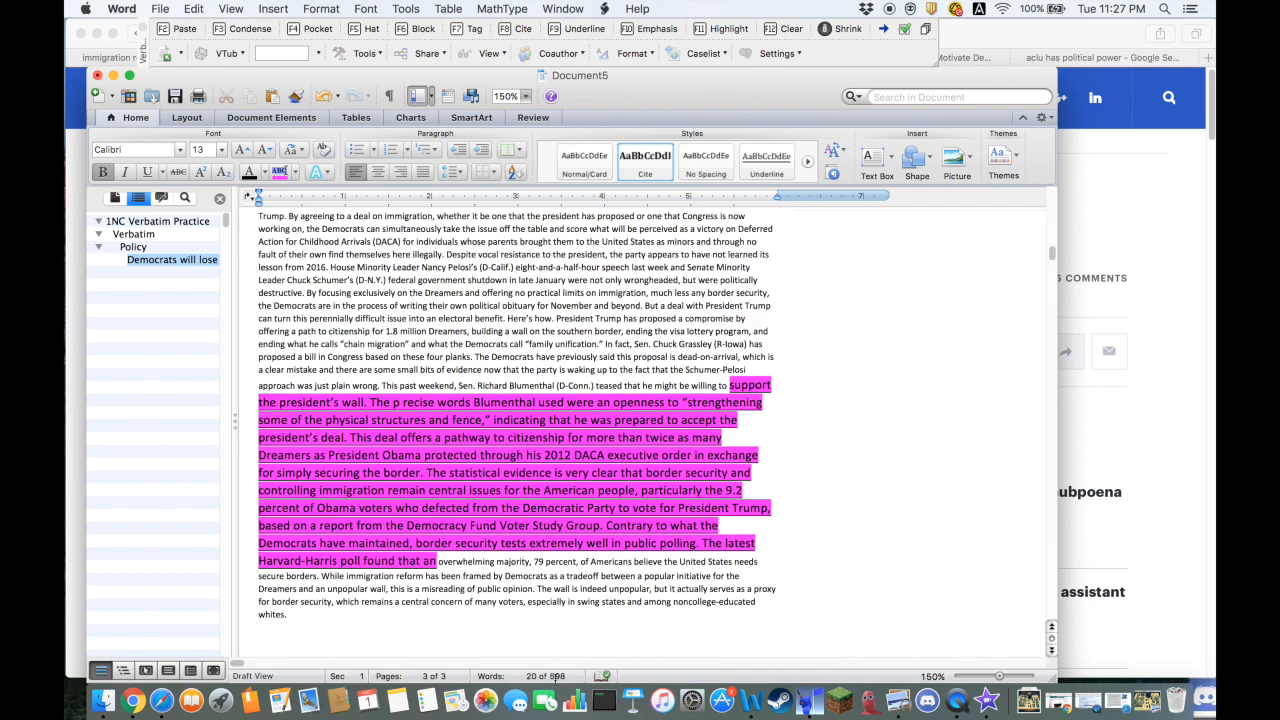
scroll(469, 585, up, 5)
scroll(470, 588, up, 6)
scroll(475, 582, down, 4)
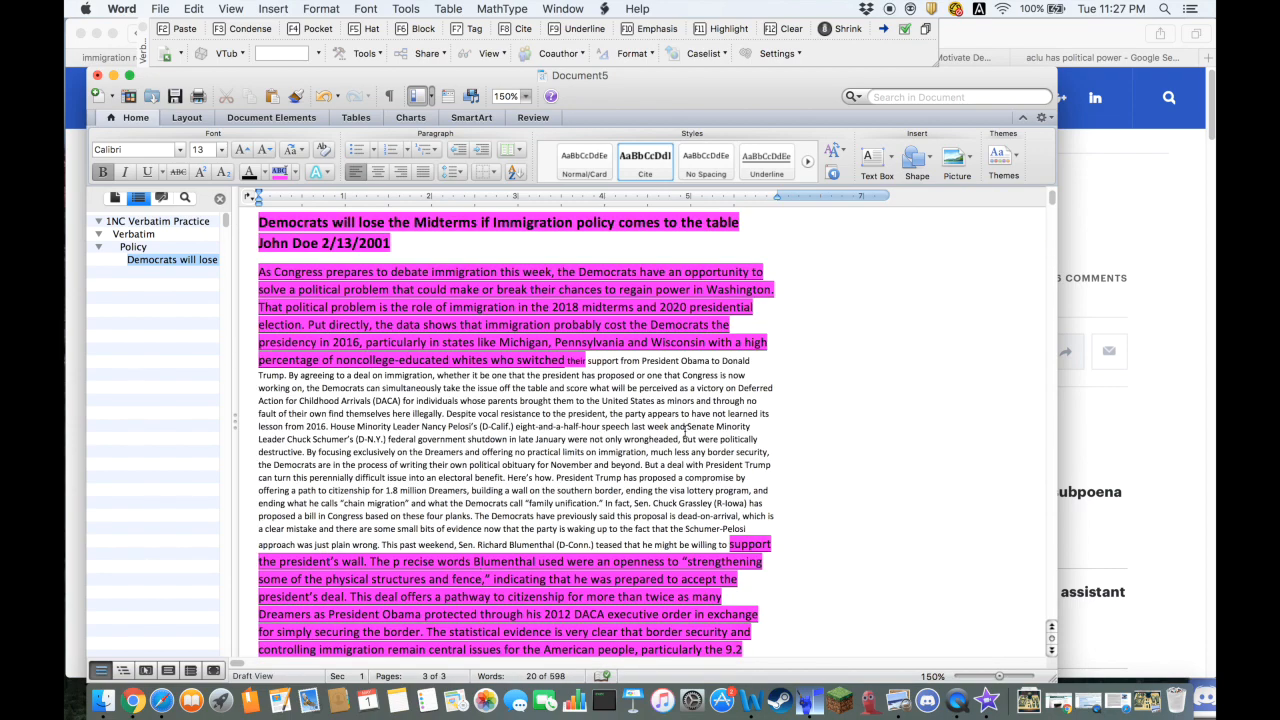
scroll(666, 355, down, 3)
scroll(686, 430, up, 2)
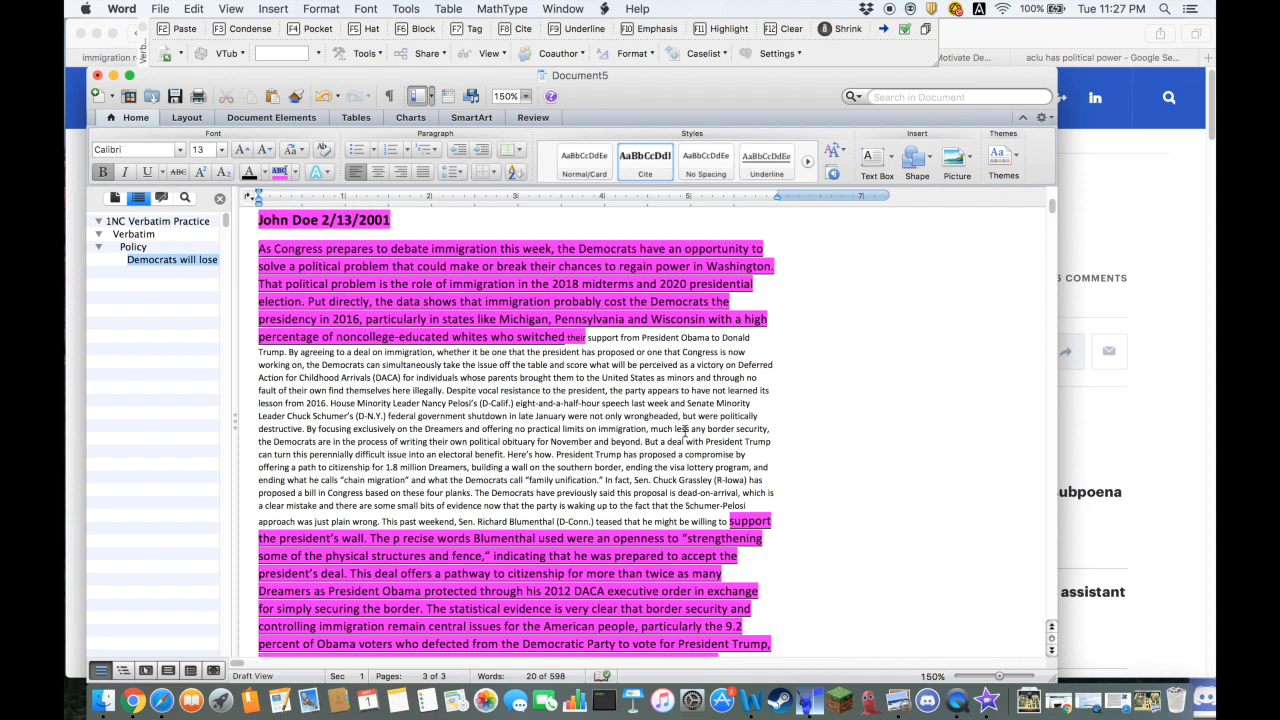
scroll(684, 430, up, 3)
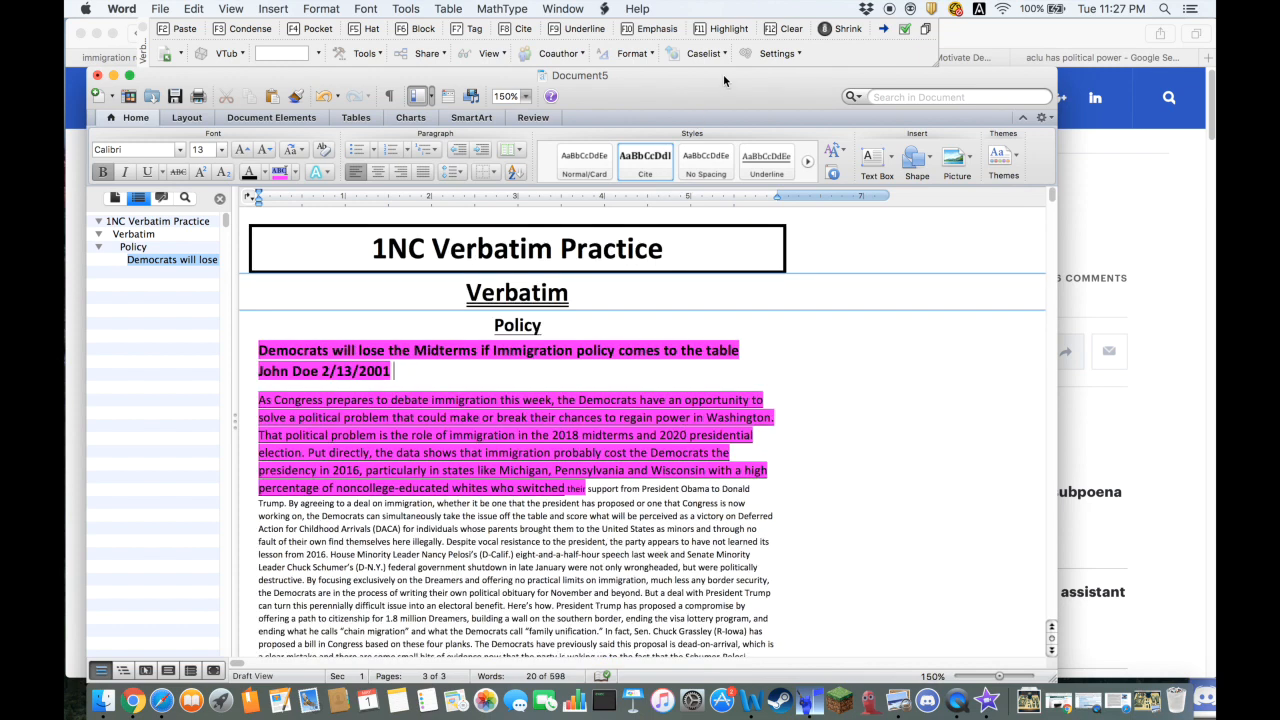
click(638, 55)
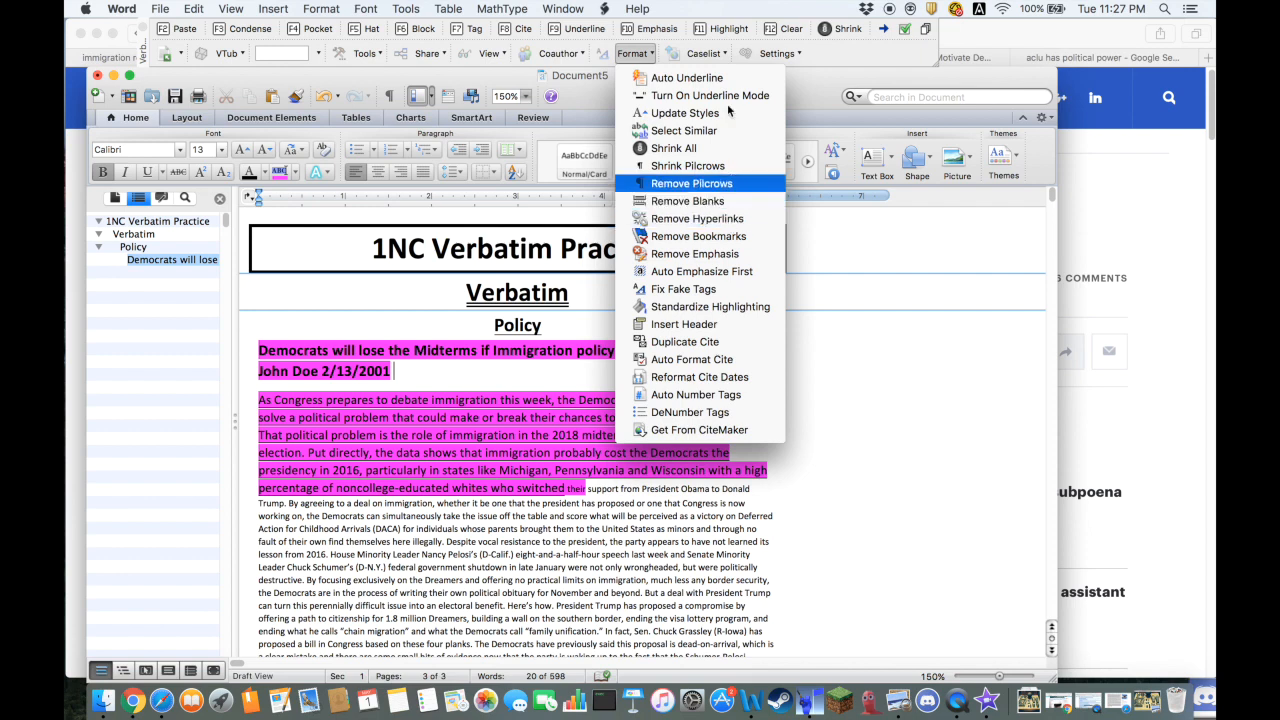
click(706, 54)
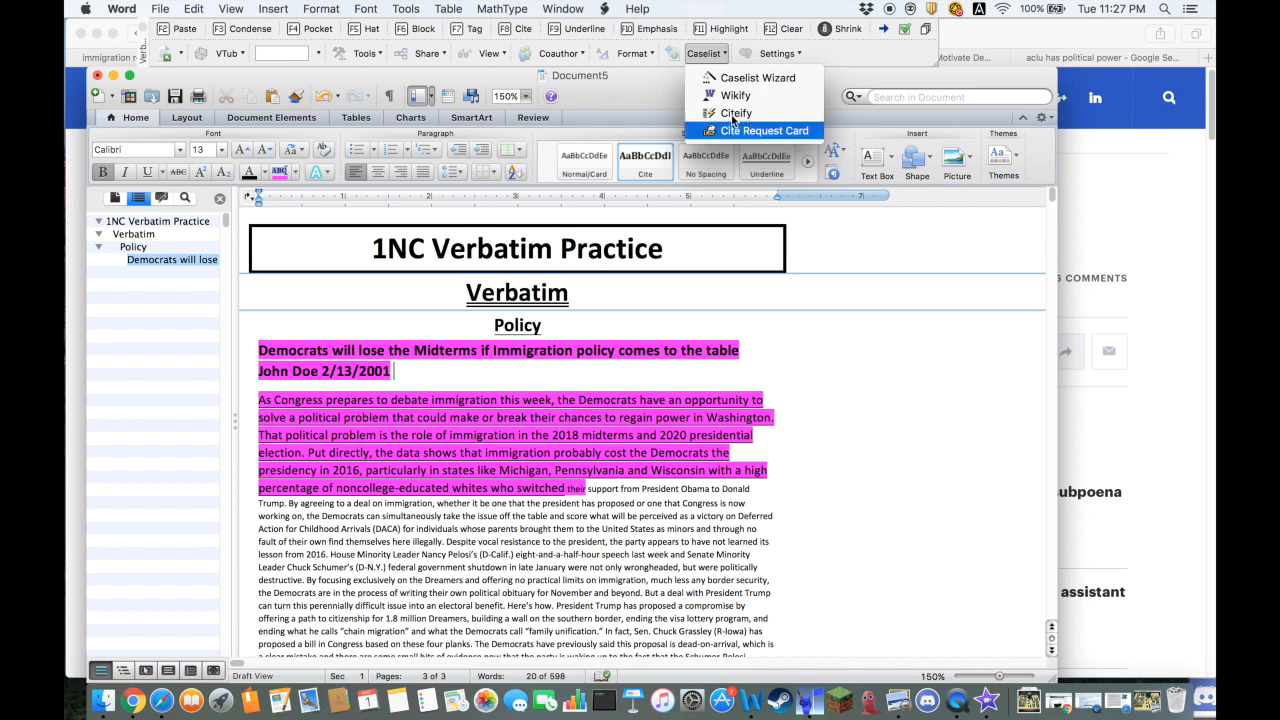
click(634, 54)
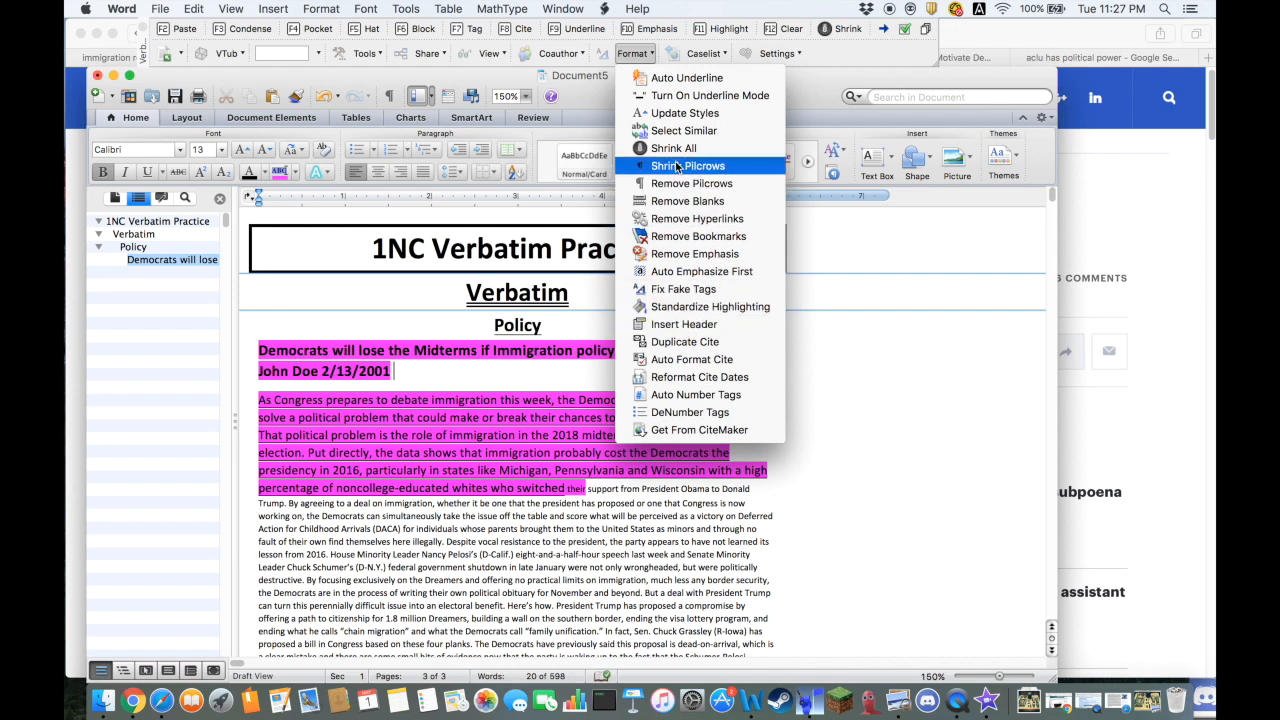
click(705, 54)
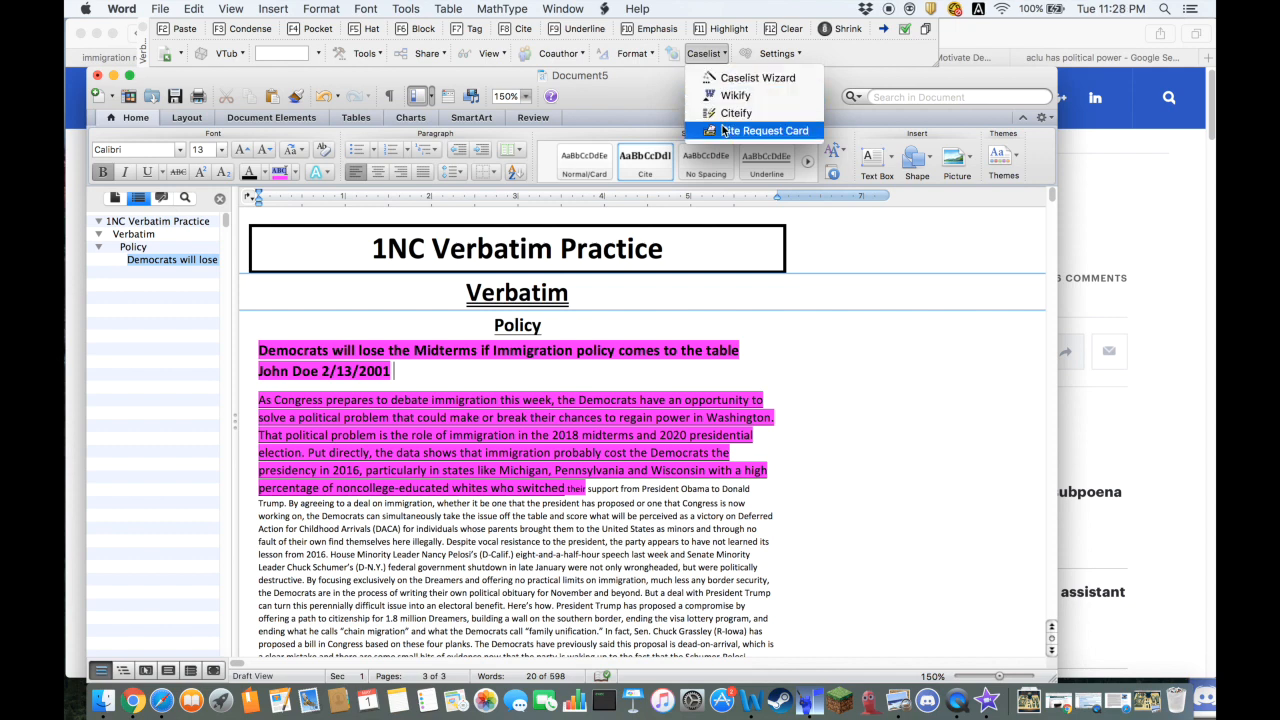
click(776, 55)
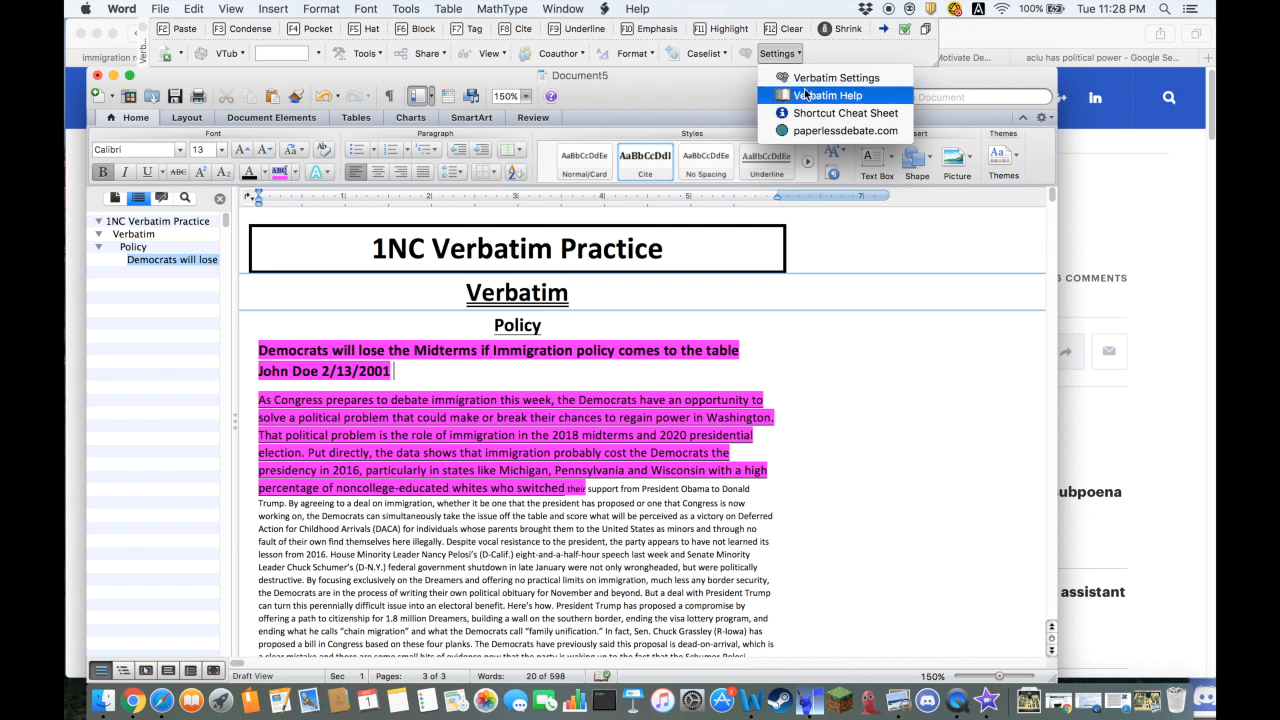
click(839, 47)
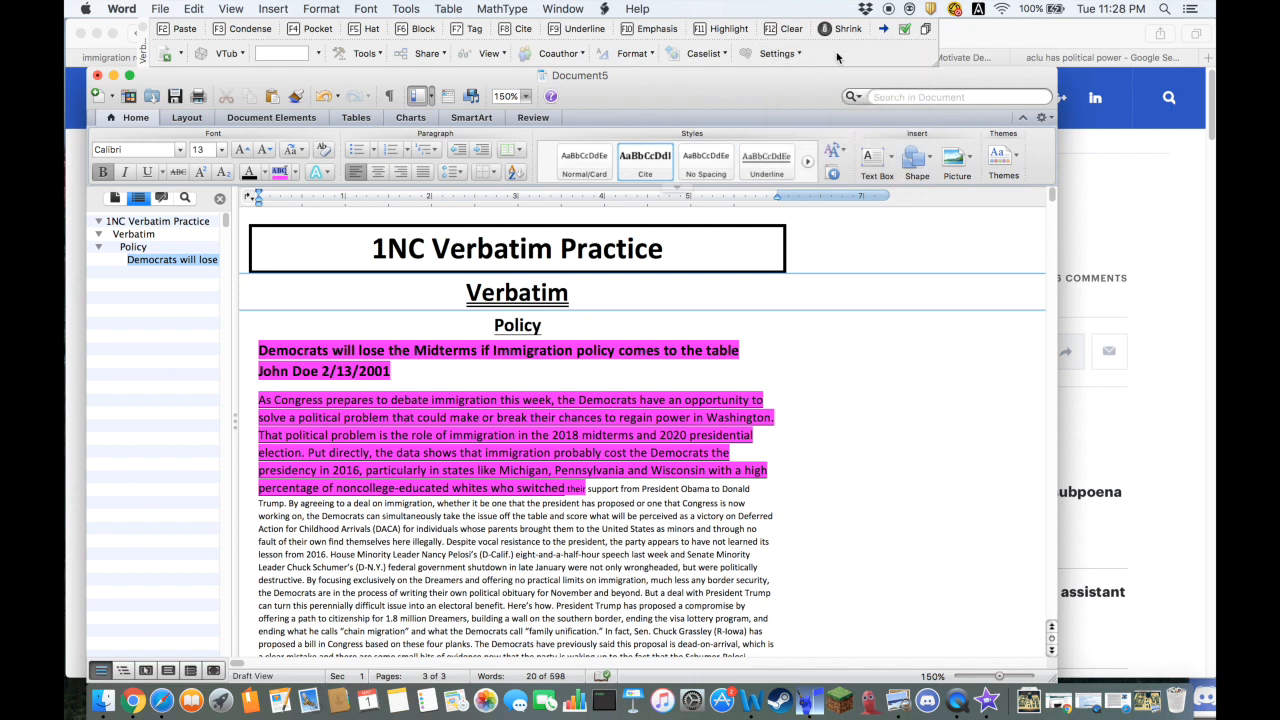